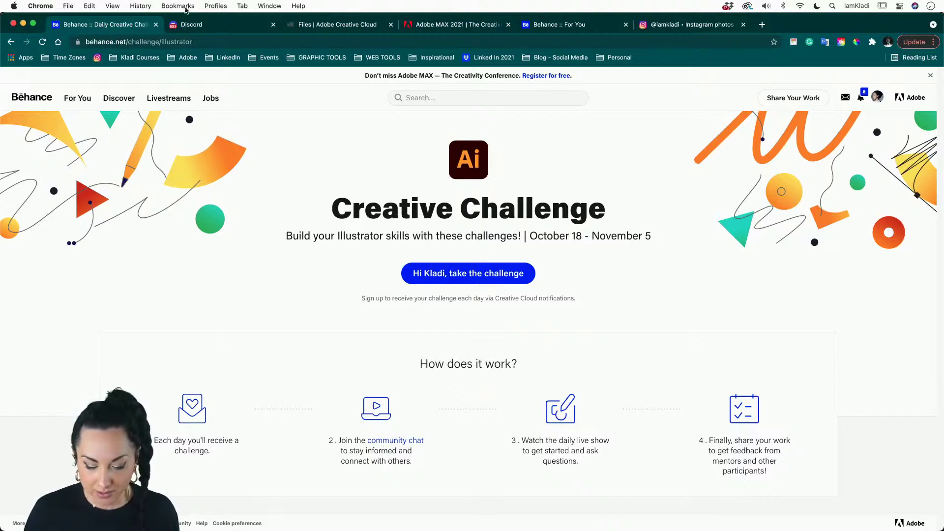
Switch to Adobe Illustrator, where the Challenge 04 watermark document is open
mouse_move(275, 521)
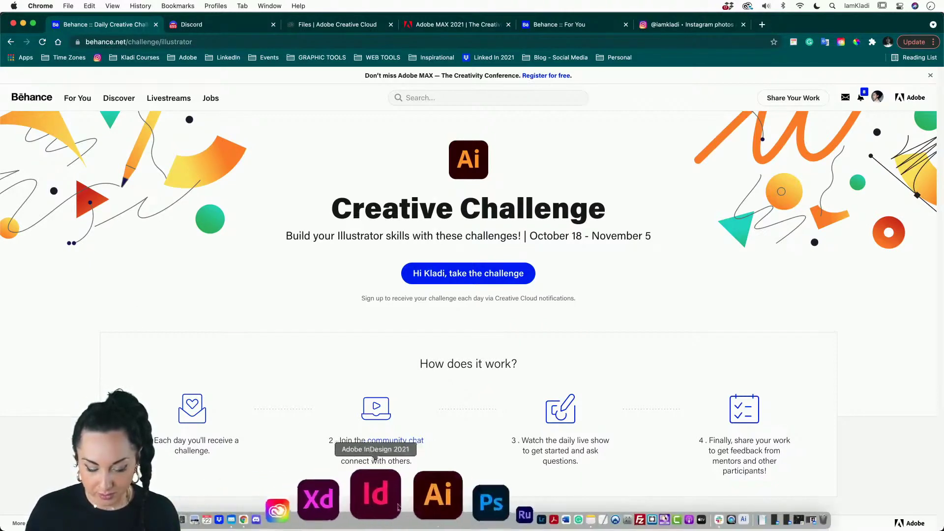
click(391, 512)
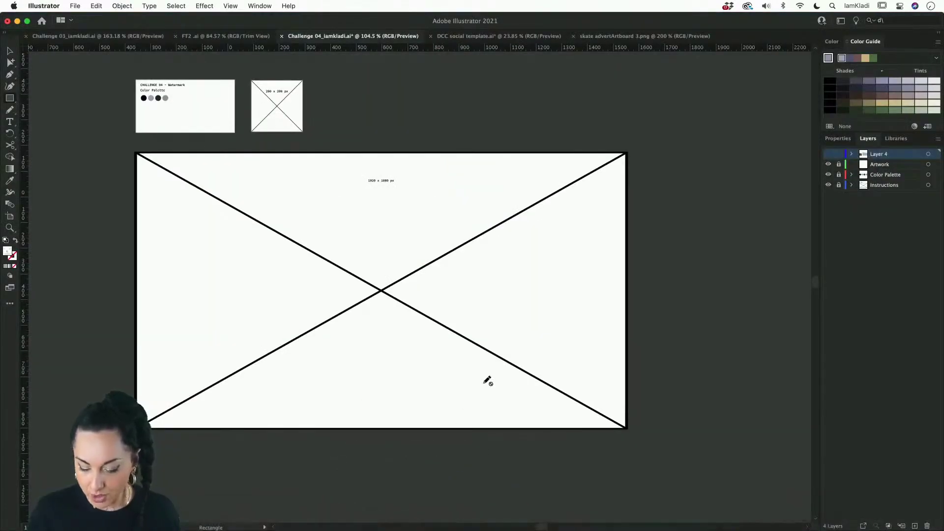
key(XF86AudioMute)
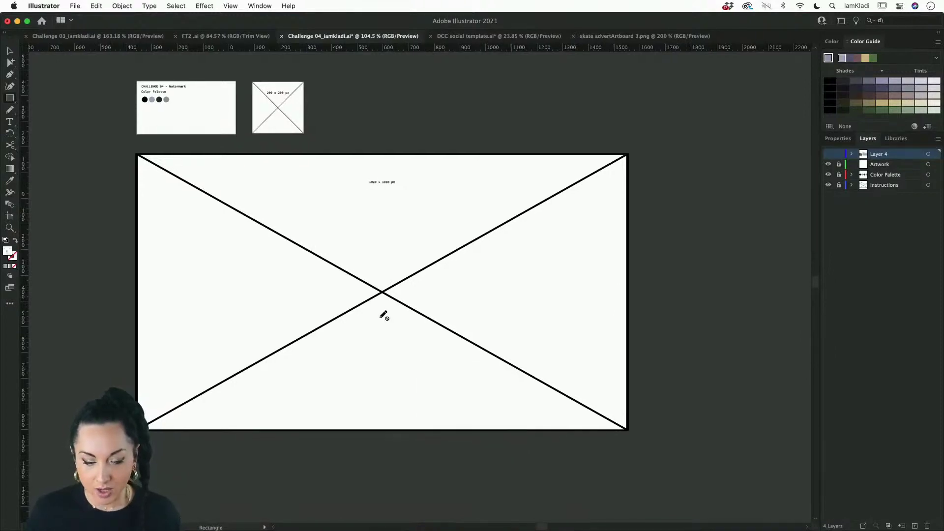
scroll(384, 315, up, 2)
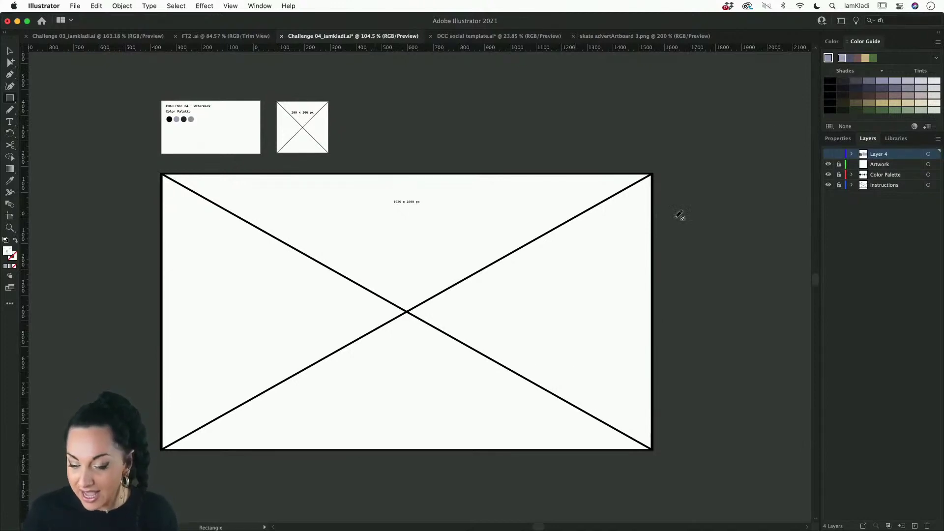
Show Layer 4 and examine the finished watermark pattern on the photo, the wide artboard and the small logo artboards
click(829, 154)
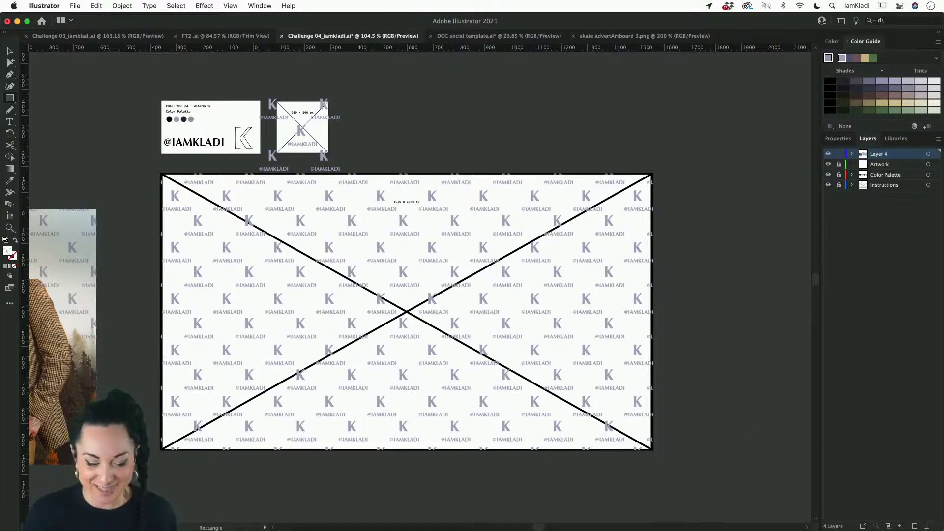
mouse_move(943, 530)
click(735, 409)
scroll(481, 379, left, 2)
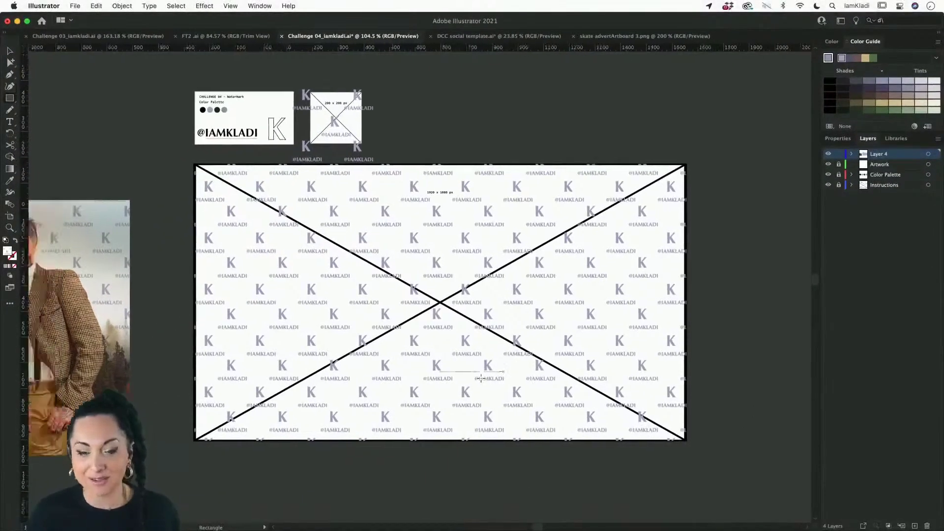
scroll(481, 379, left, 10)
scroll(481, 379, down, 2)
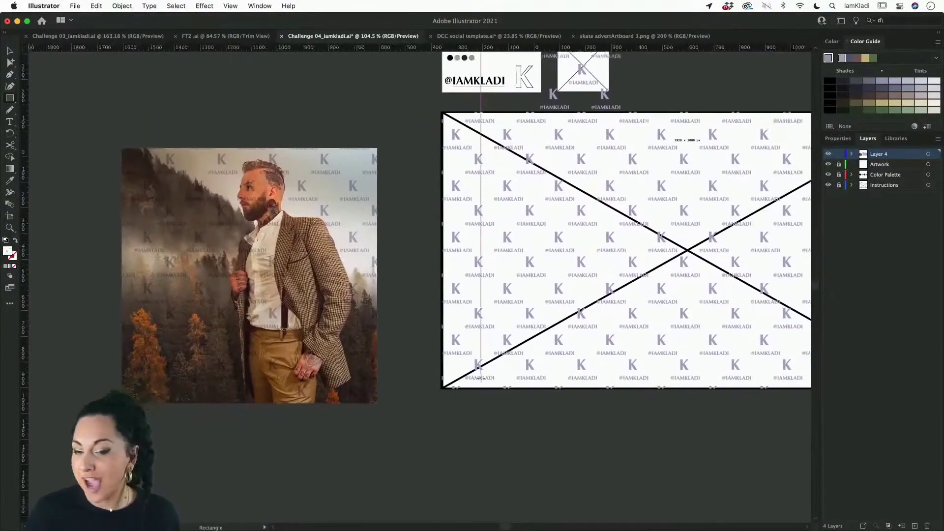
scroll(481, 379, right, 1)
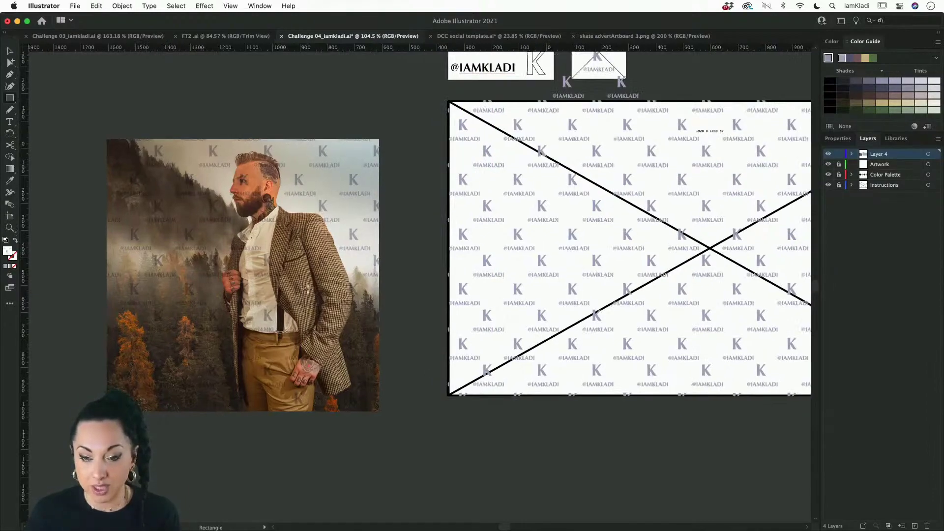
scroll(308, 290, up, 5)
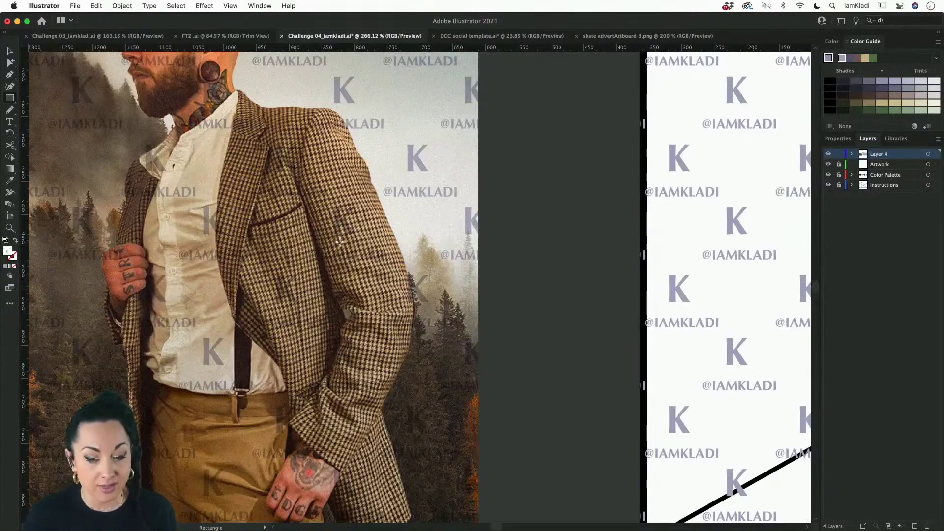
scroll(433, 235, down, 1)
scroll(434, 232, down, 5)
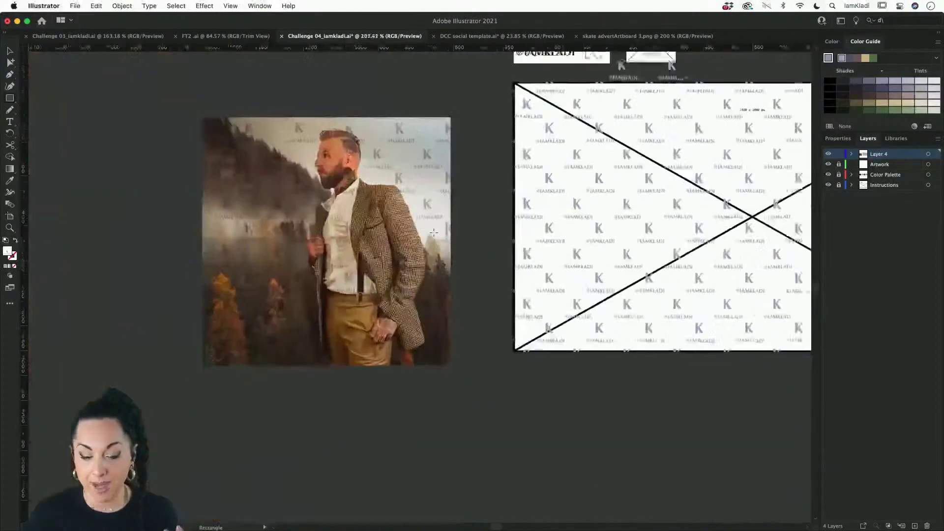
scroll(434, 232, up, 2)
scroll(434, 232, up, 4)
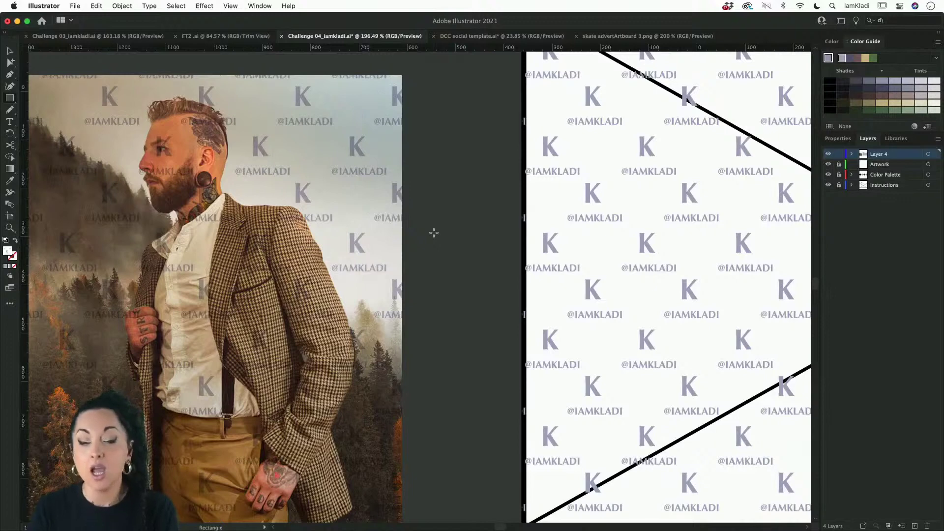
scroll(434, 233, up, 3)
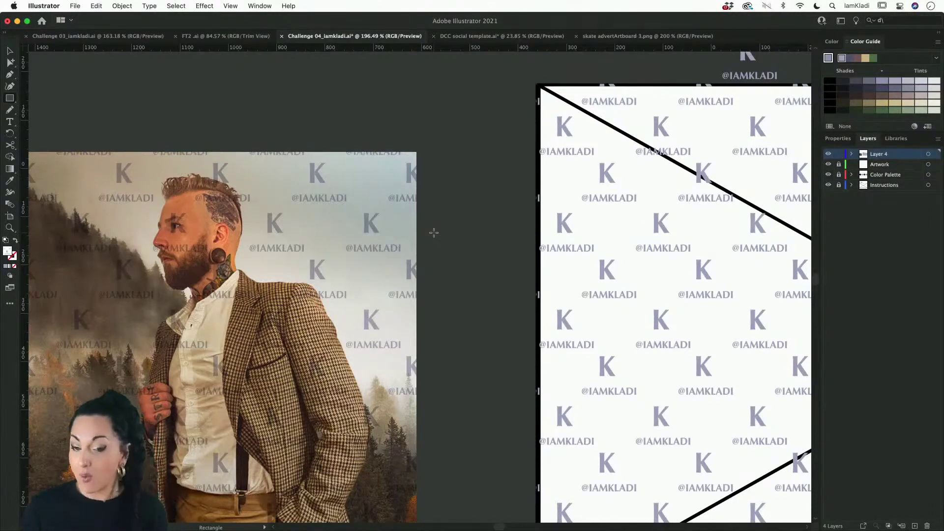
scroll(434, 232, down, 5)
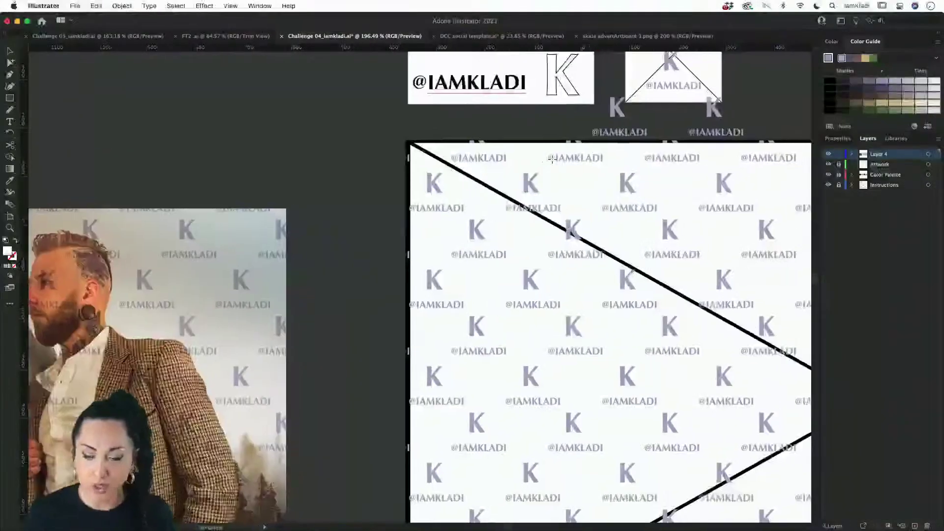
scroll(552, 159, up, 5)
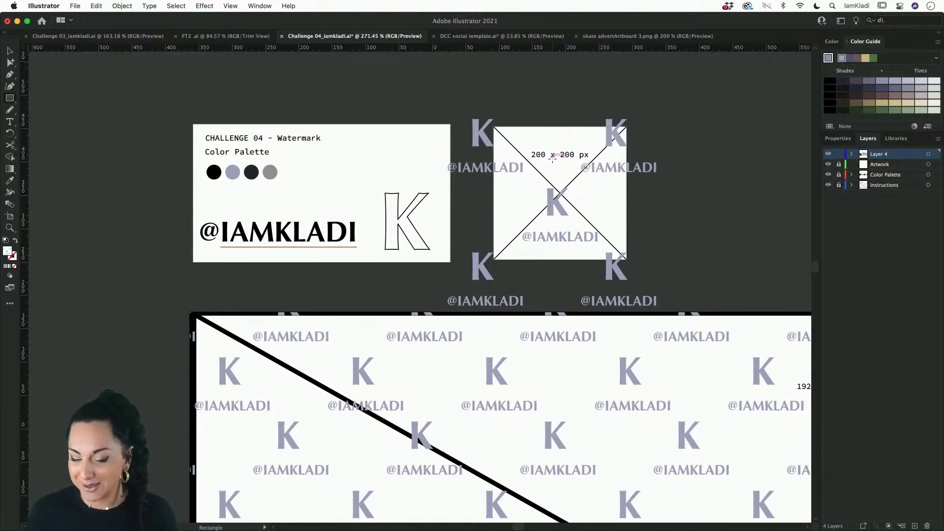
Hide and lock Layer 4, and make the Artwork layer active
click(828, 154)
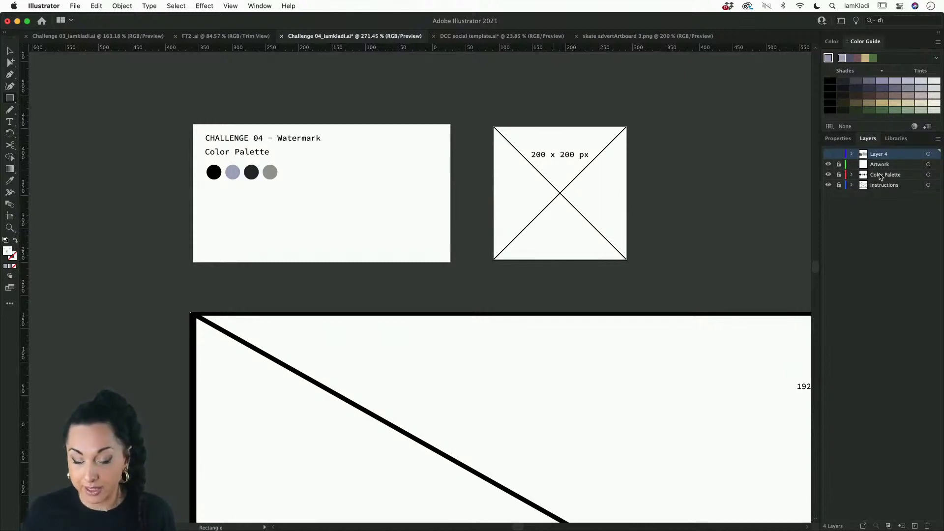
click(839, 154)
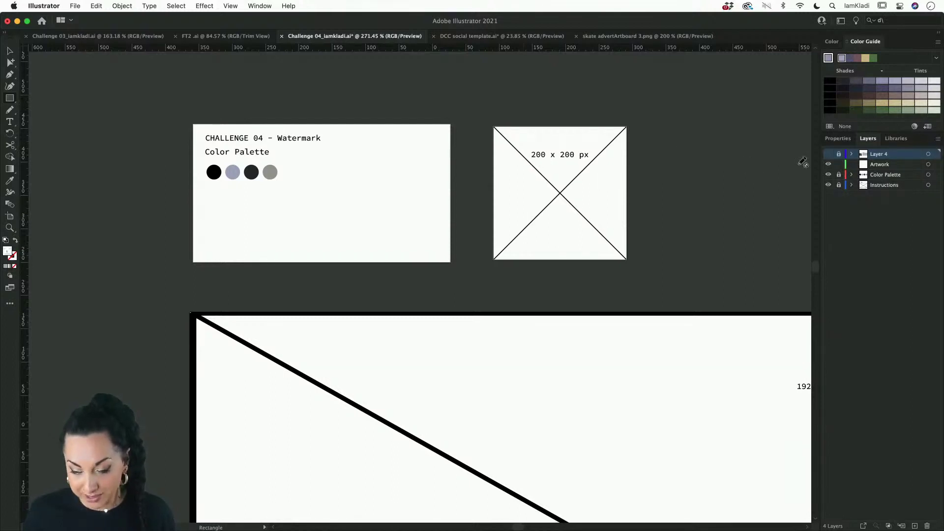
click(893, 166)
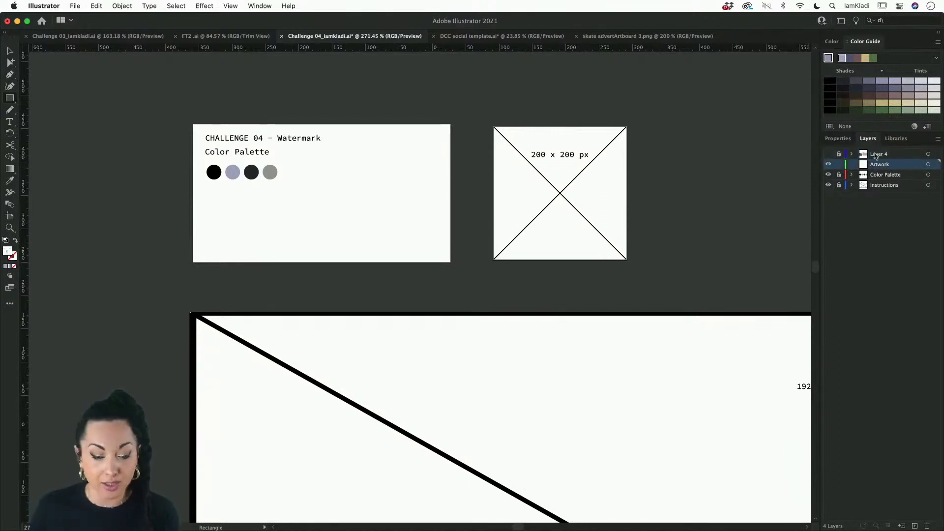
Inspect the artboard options and properties of the Swatch artboard using the Artboard tool
click(11, 217)
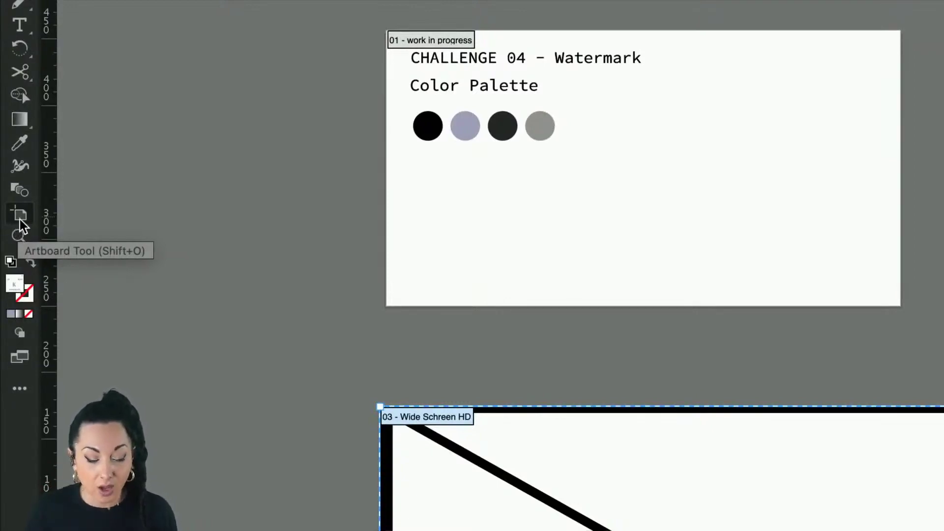
scroll(228, 253, down, 3)
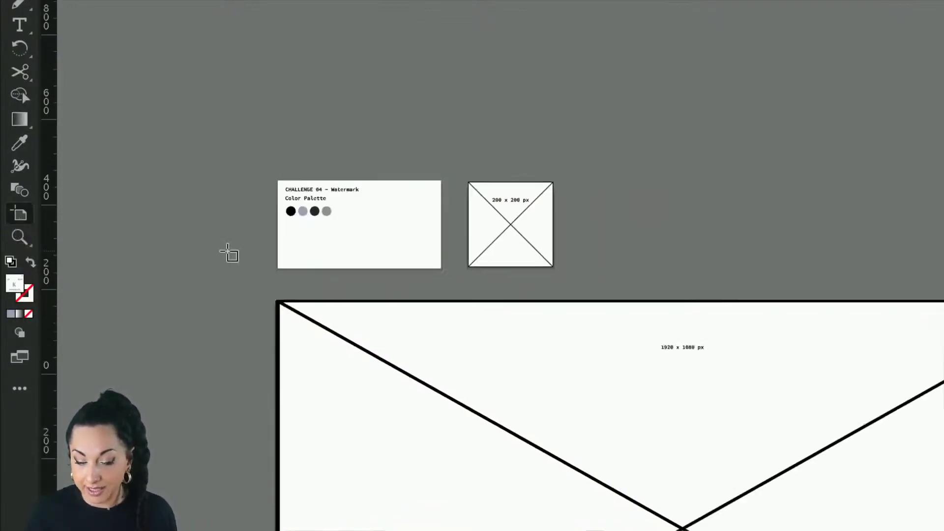
click(481, 241)
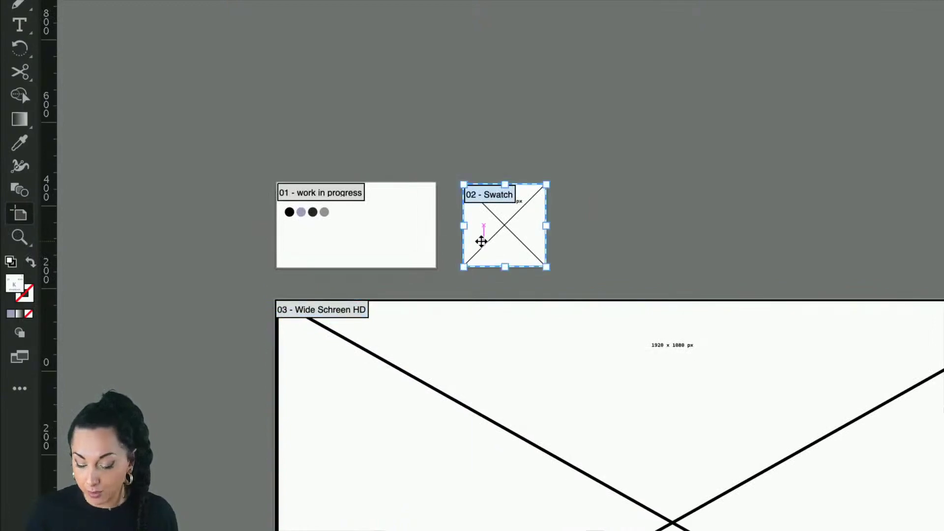
double_click(482, 242)
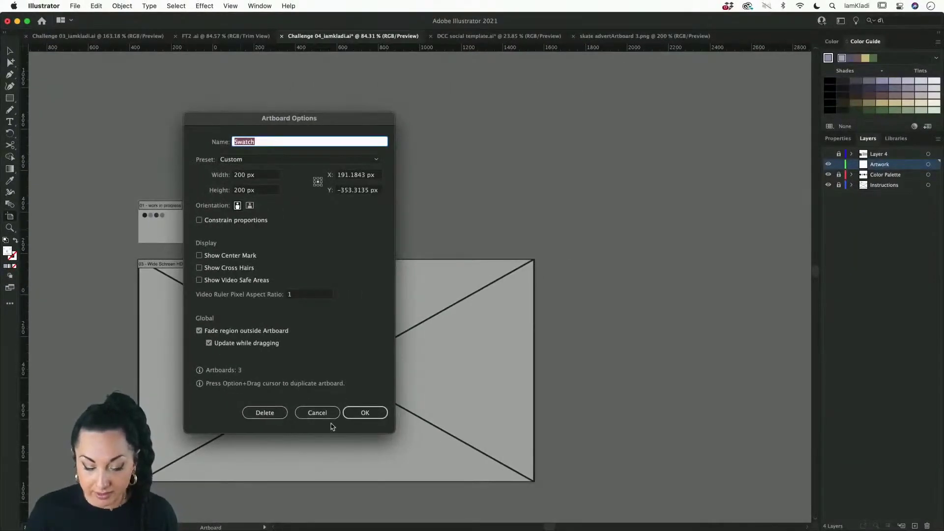
click(365, 413)
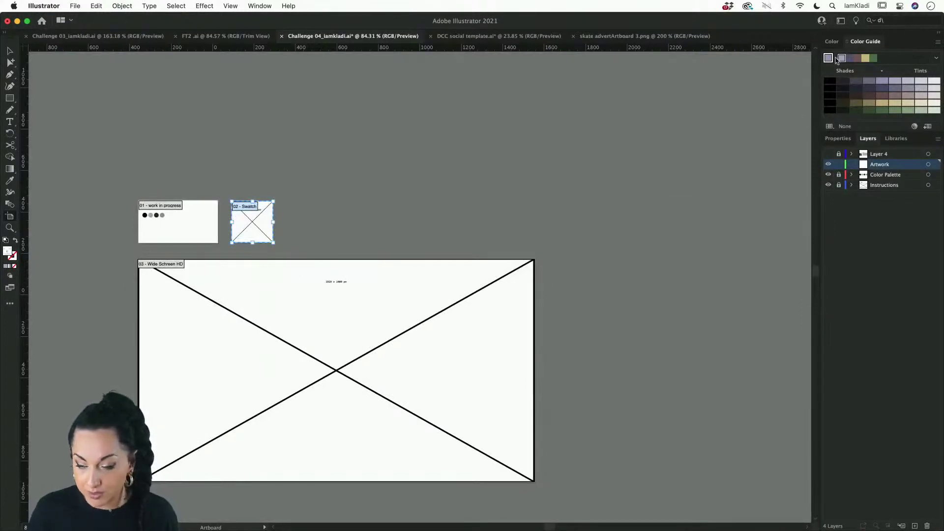
click(847, 140)
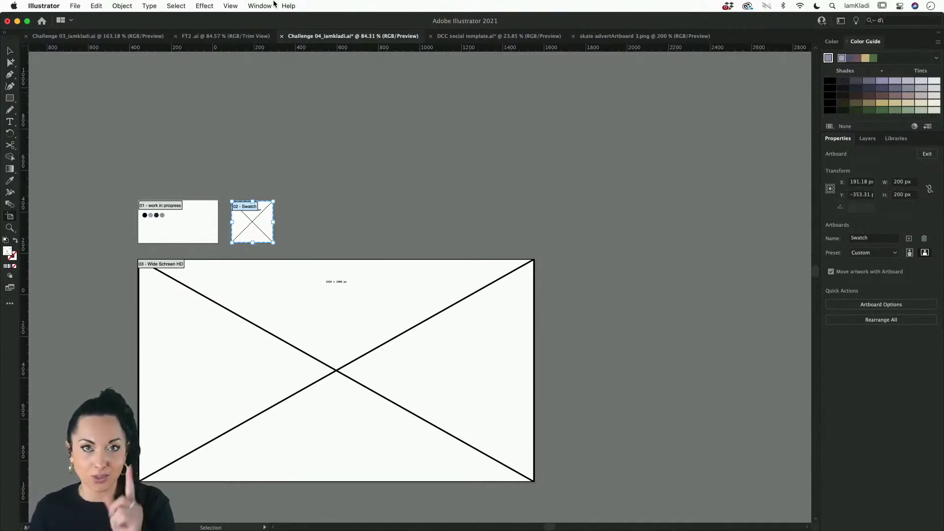
Display the document's colour and pattern swatches, and bring the layer list back into view
click(254, 7)
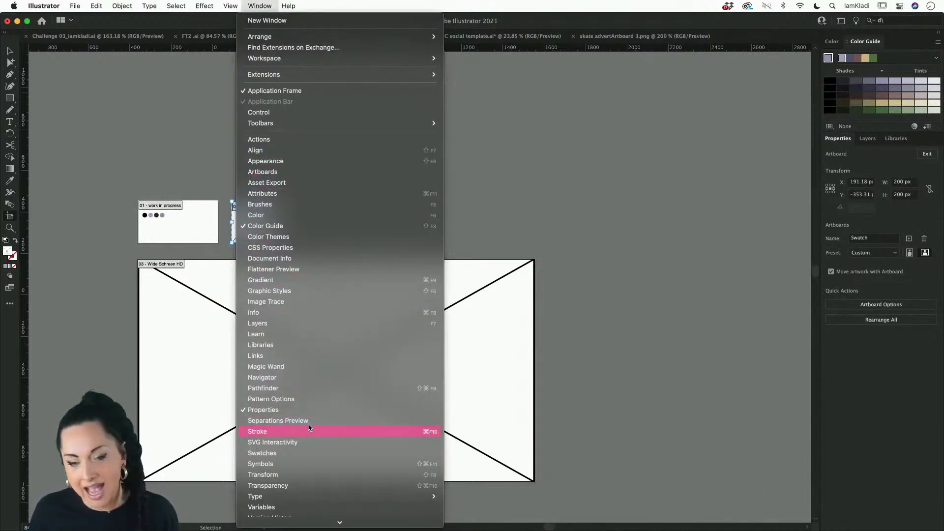
click(308, 454)
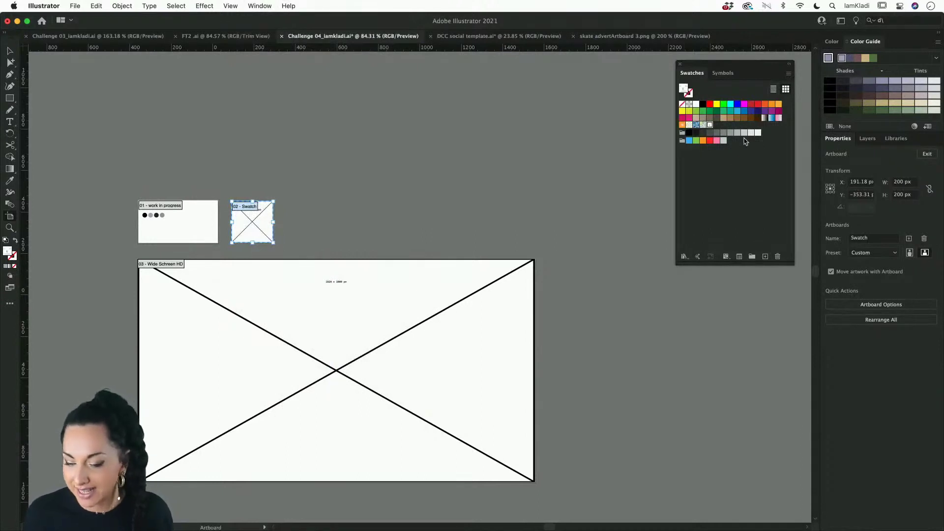
click(894, 139)
click(868, 139)
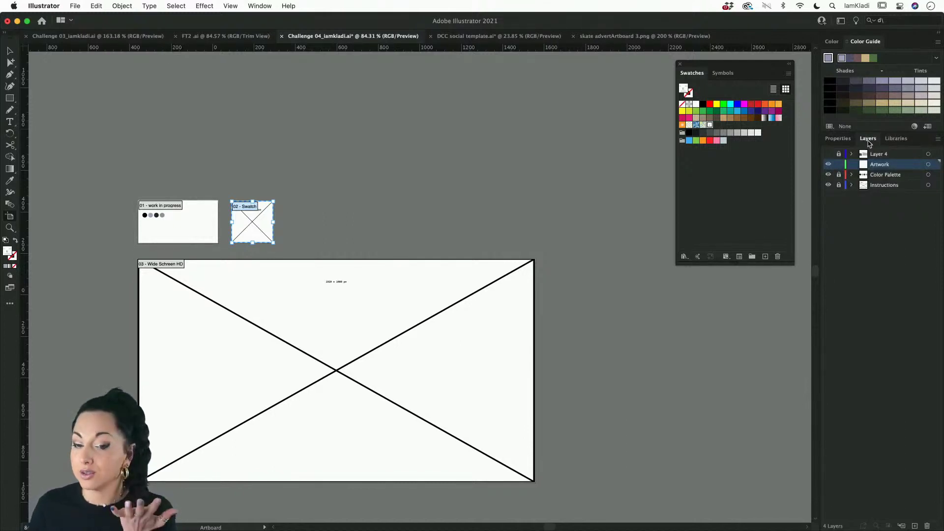
Hide the Instructions layer, keep the Color Palette layer visible, and leave artboard editing
click(830, 175)
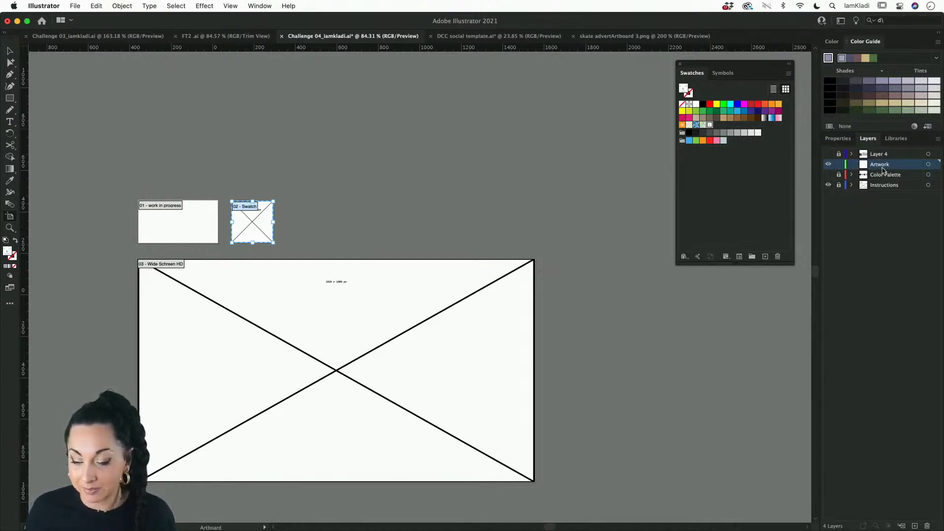
click(829, 185)
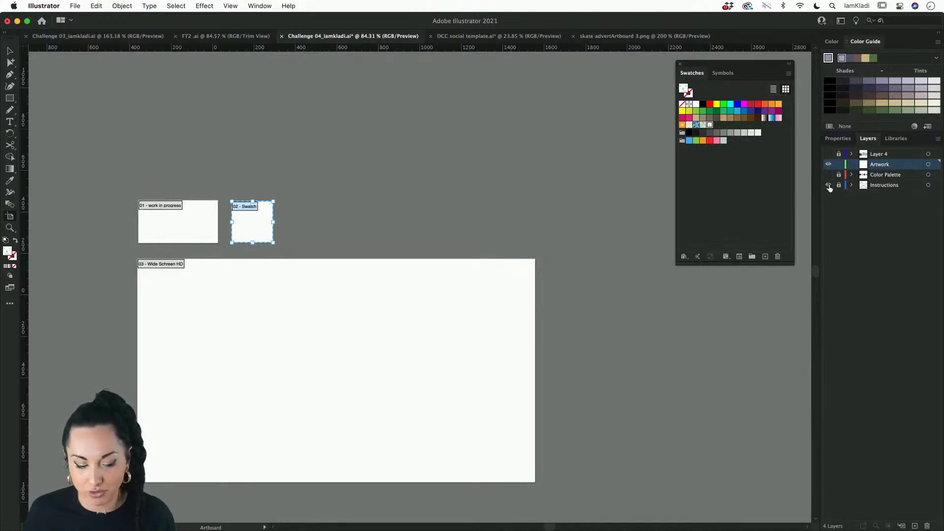
click(830, 185)
click(830, 185)
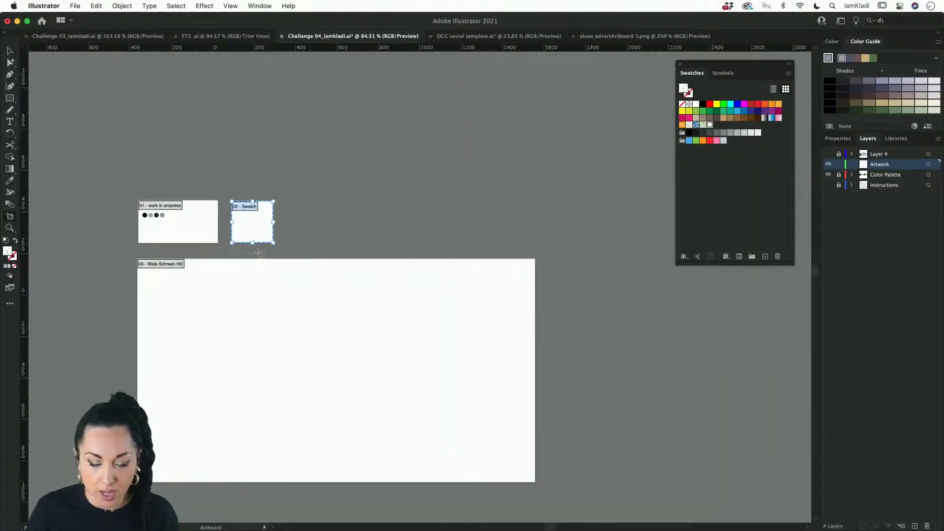
scroll(251, 245, up, 1)
key(Escape)
Create an area text frame about 317 by 96 px below the colour circles on the work-in-progress artboard
scroll(240, 252, up, 5)
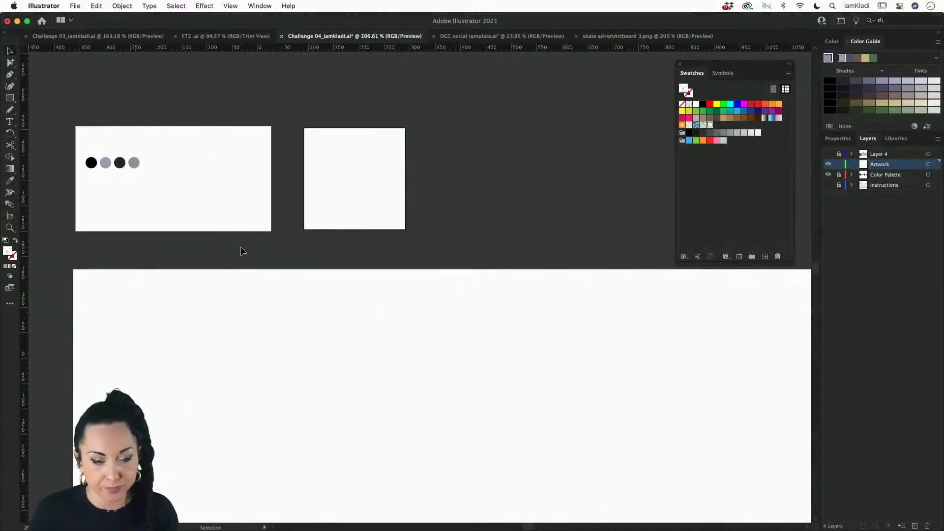
scroll(241, 246, down, 3)
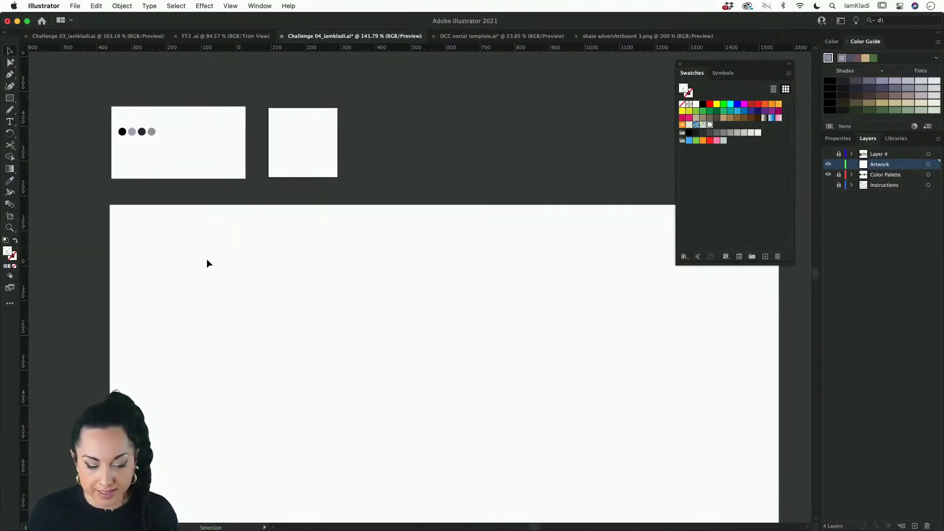
scroll(207, 264, down, 2)
scroll(207, 263, right, 2)
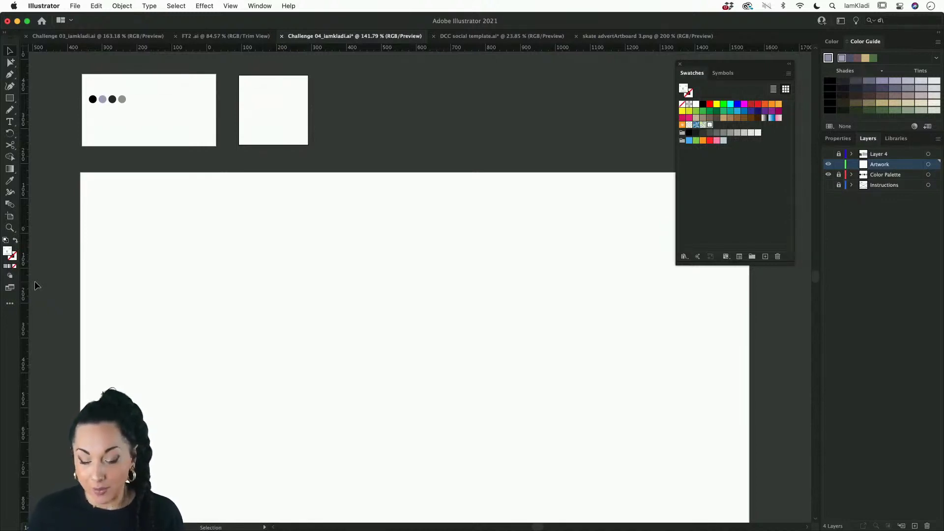
click(9, 122)
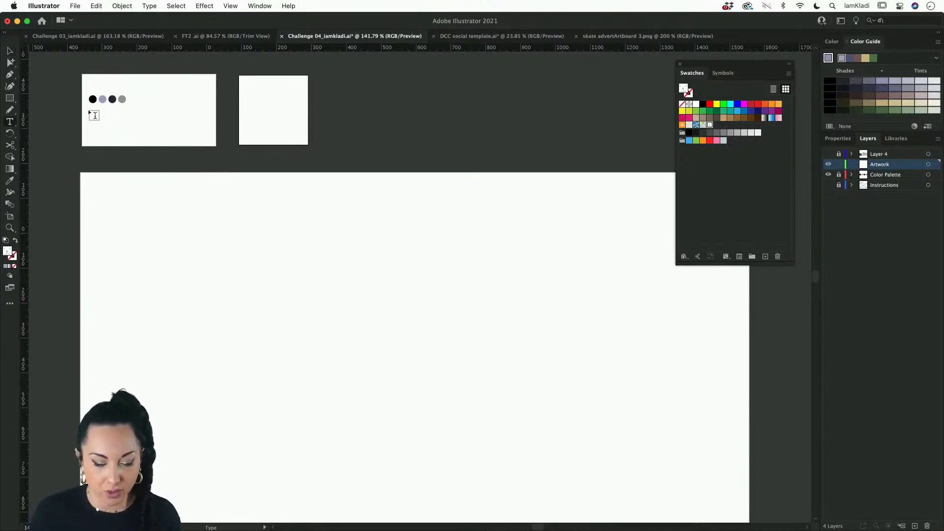
drag(97, 117, 208, 150)
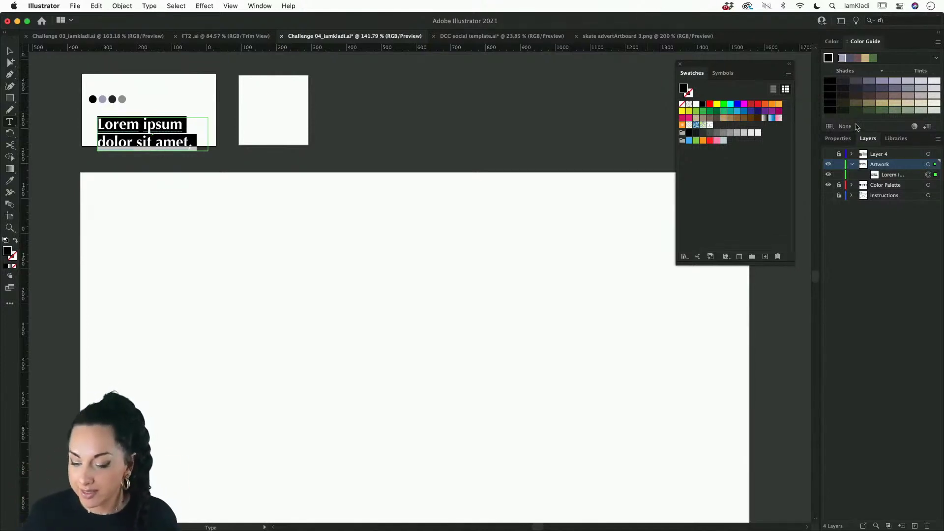
Open the font list for the placeholder text and show its classification and property filters
click(841, 142)
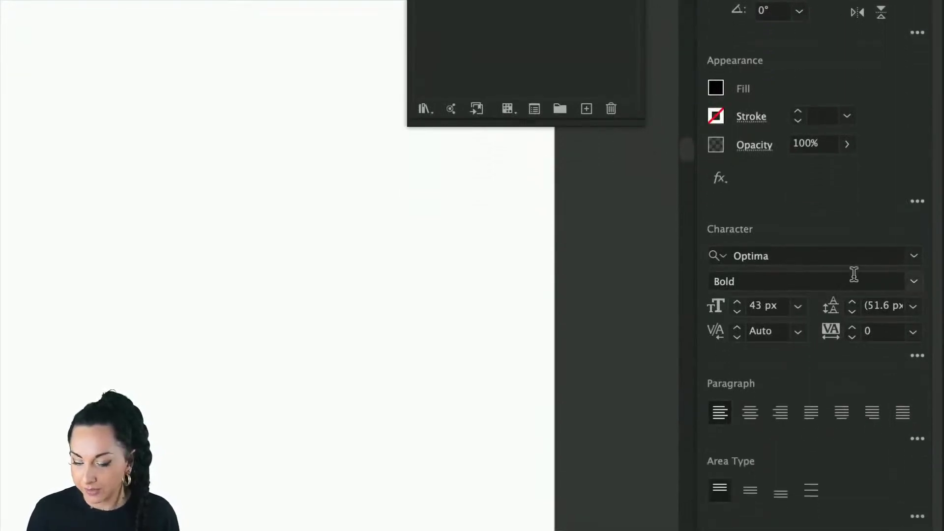
click(915, 254)
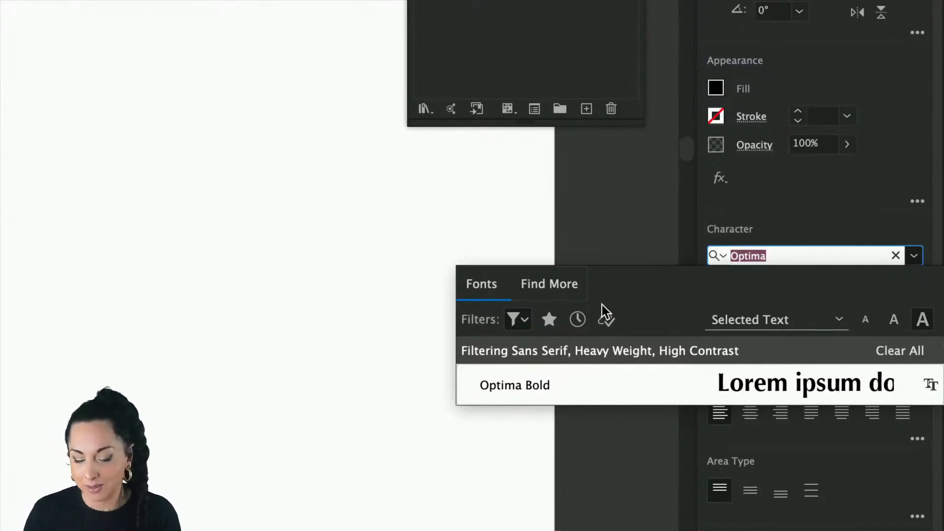
click(524, 319)
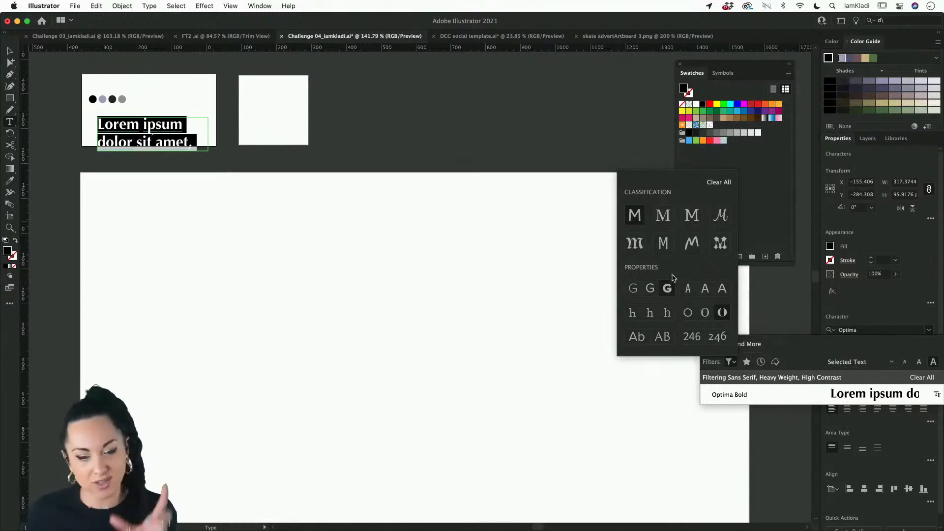
Remove the High Contrast, Heavy Weight and Sans Serif filters from the font list
click(721, 318)
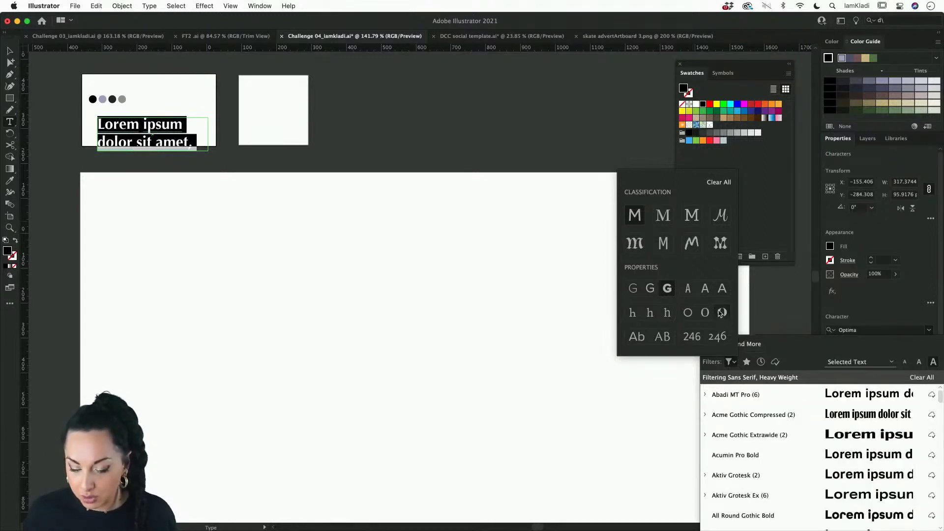
click(667, 291)
click(636, 216)
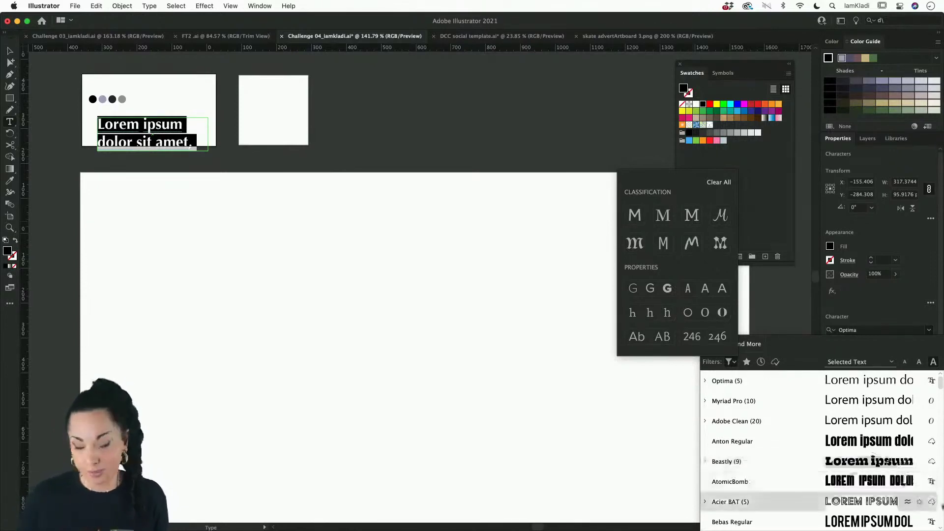
key(ctrl+Up)
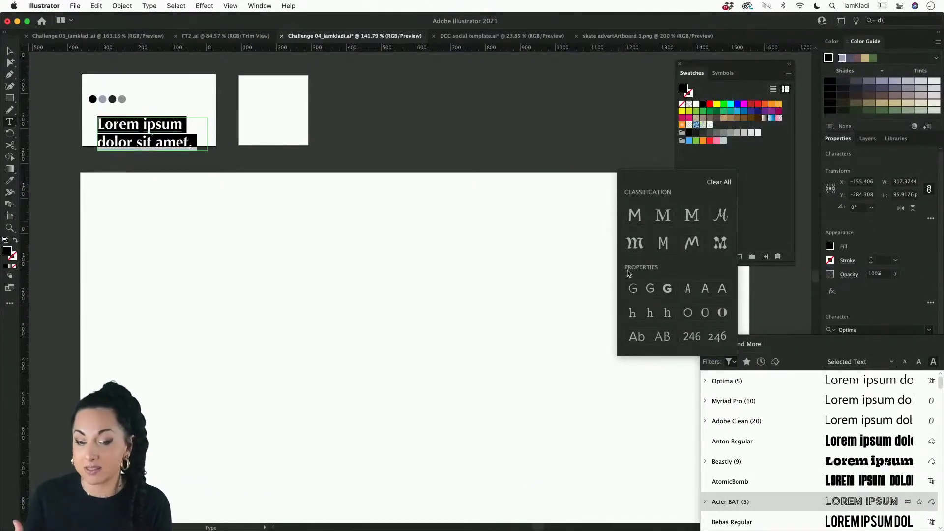
Filter the fonts by Sans Serif, Heavy Weight and High Contrast, and use Optima Bold for the placeholder text
click(640, 219)
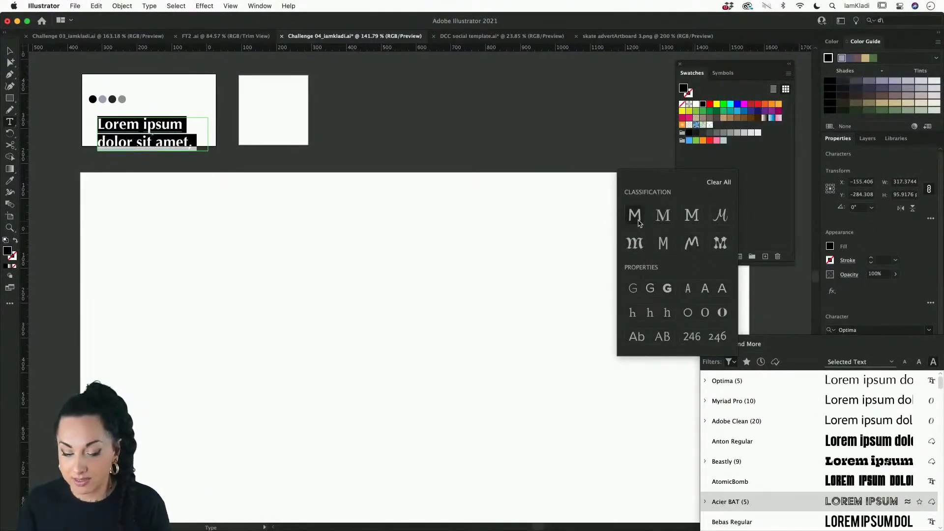
click(668, 288)
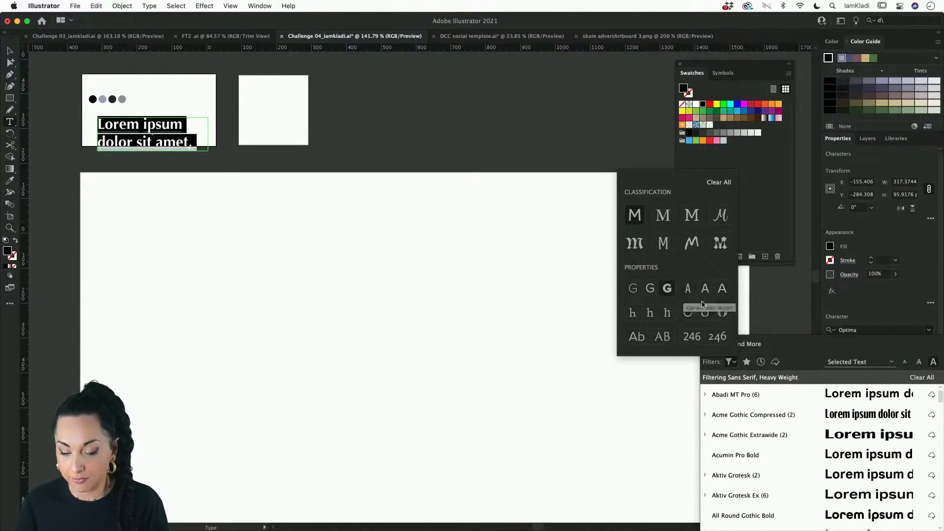
click(722, 313)
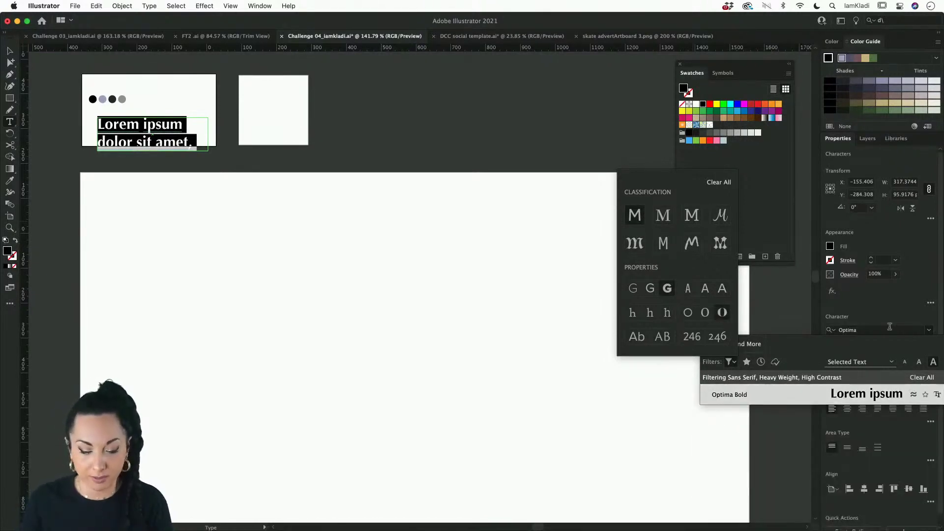
click(863, 402)
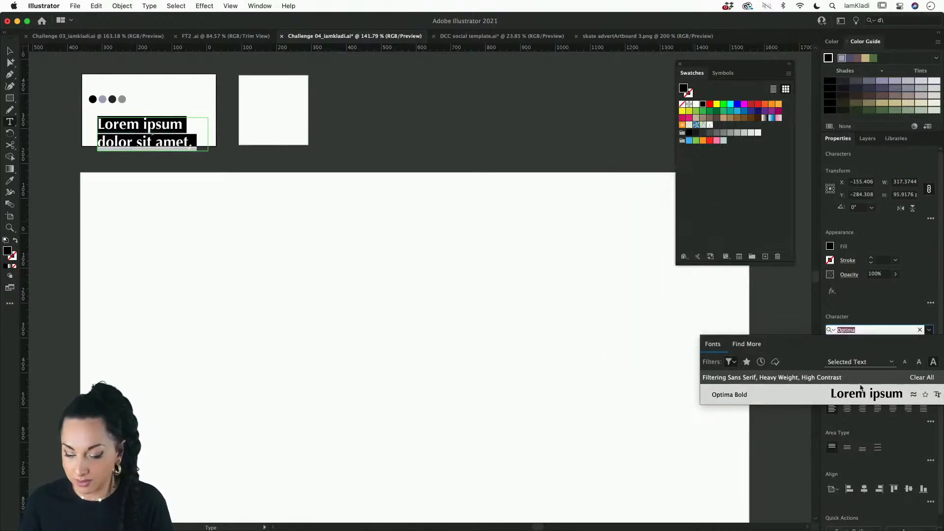
click(863, 296)
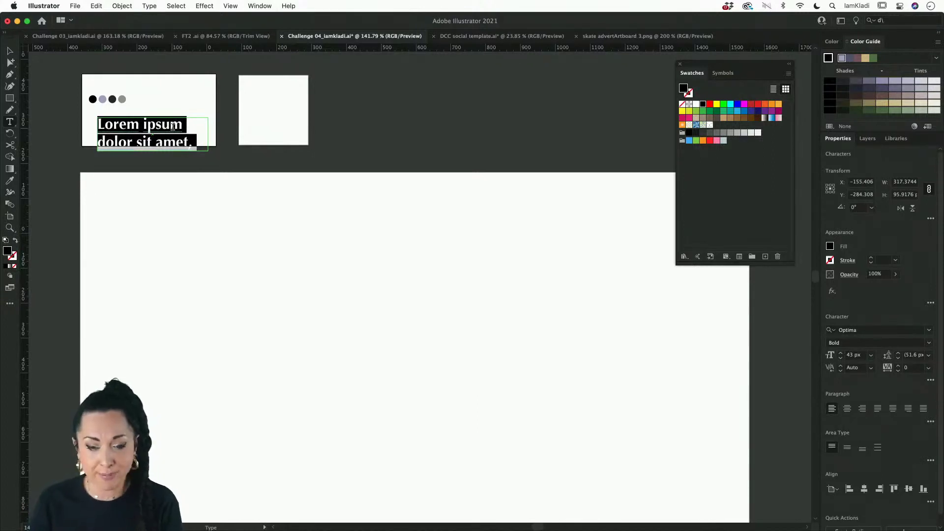
text(@)
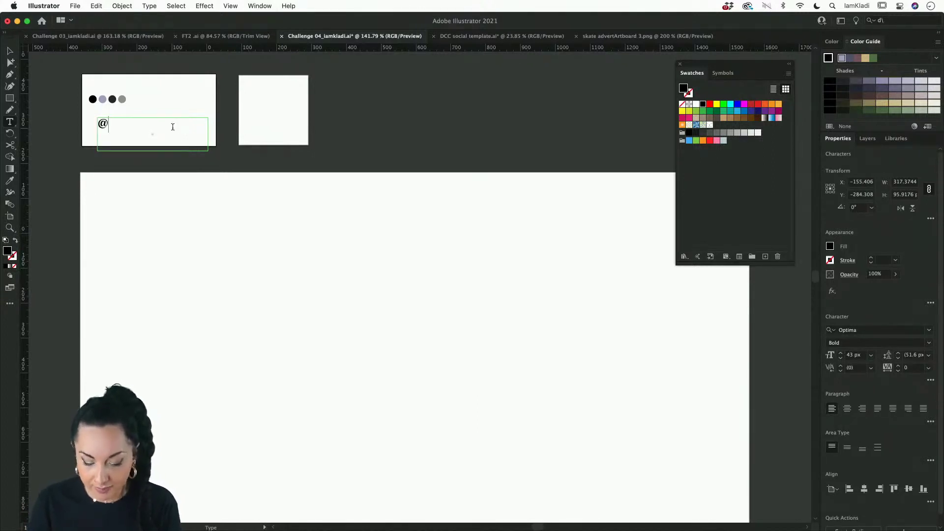
text(IAMKLADI)
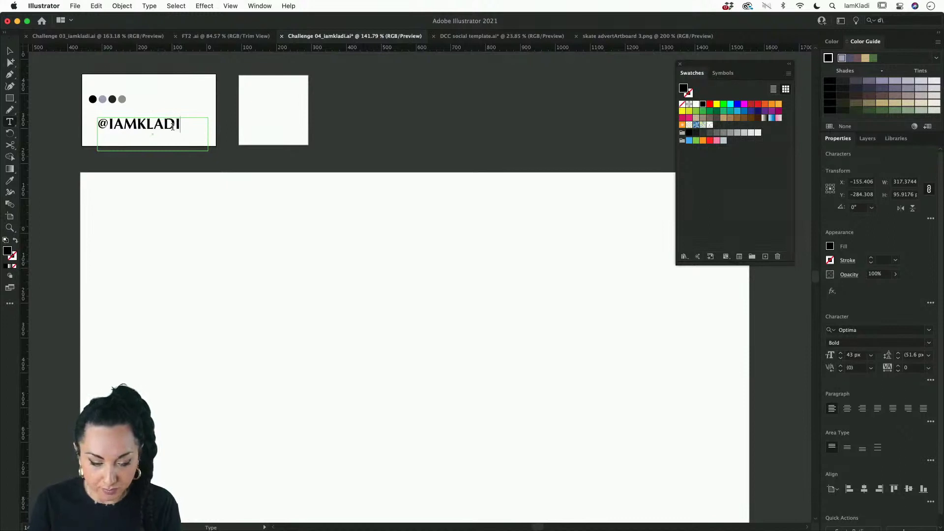
click(10, 51)
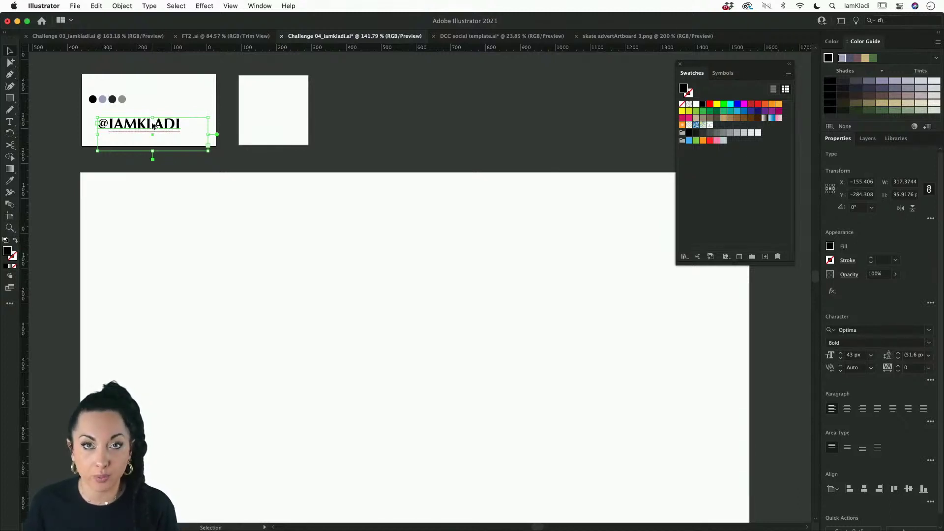
drag(152, 126, 188, 96)
double_click(188, 95)
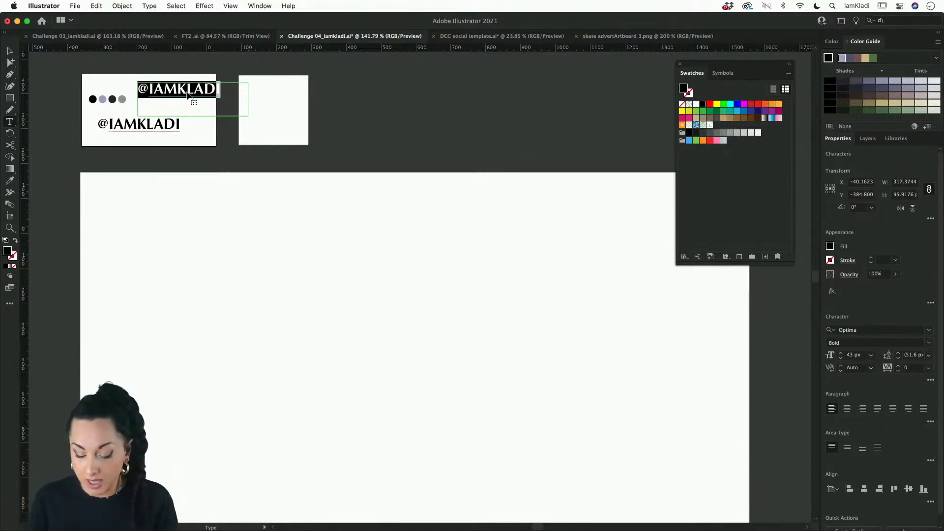
text(K)
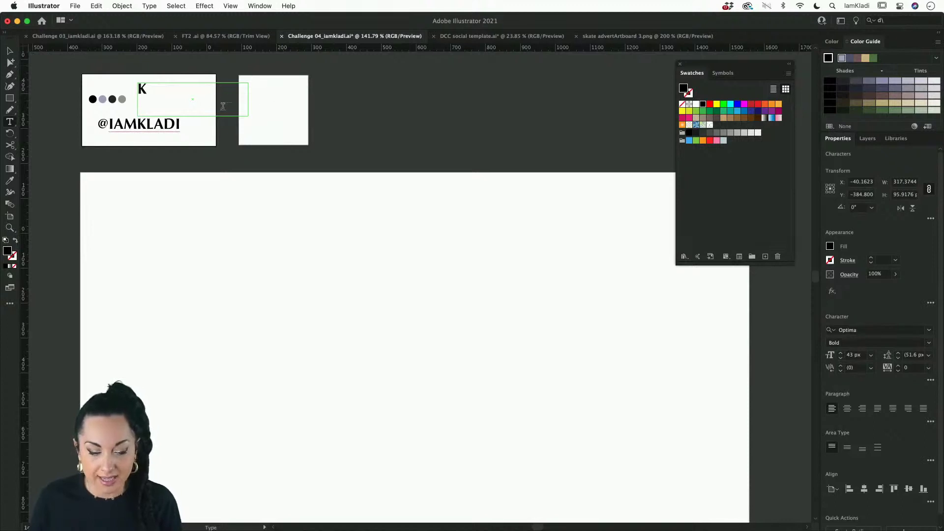
scroll(100, 77, up, 5)
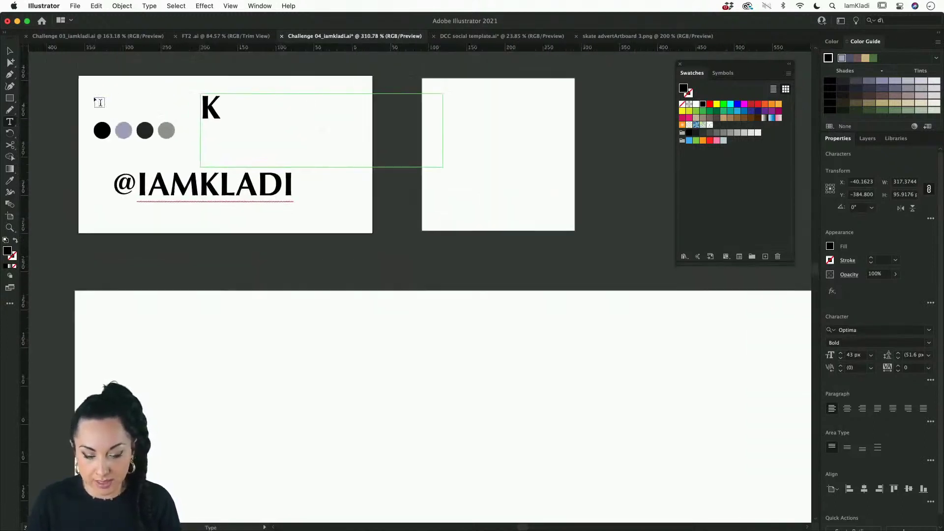
scroll(98, 102, up, 2)
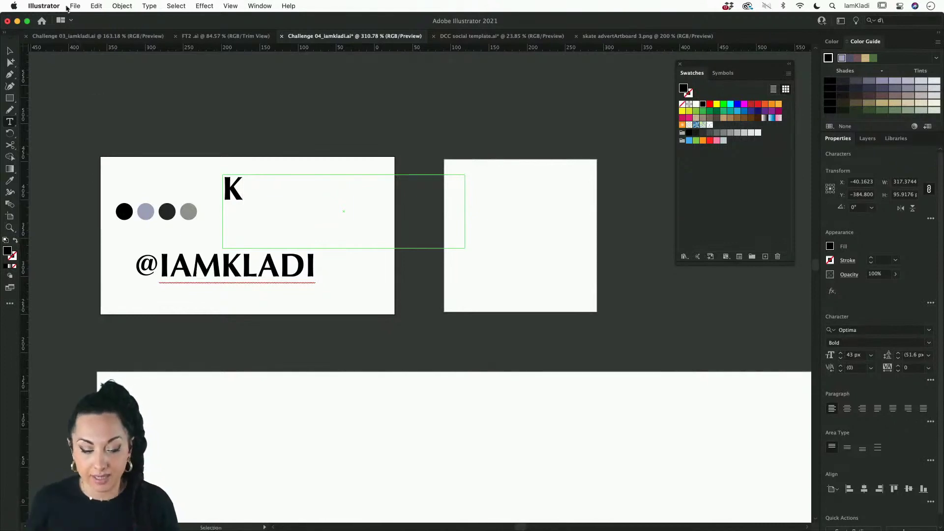
Convert the K text from area type to point type
double_click(239, 187)
click(248, 187)
key(Escape)
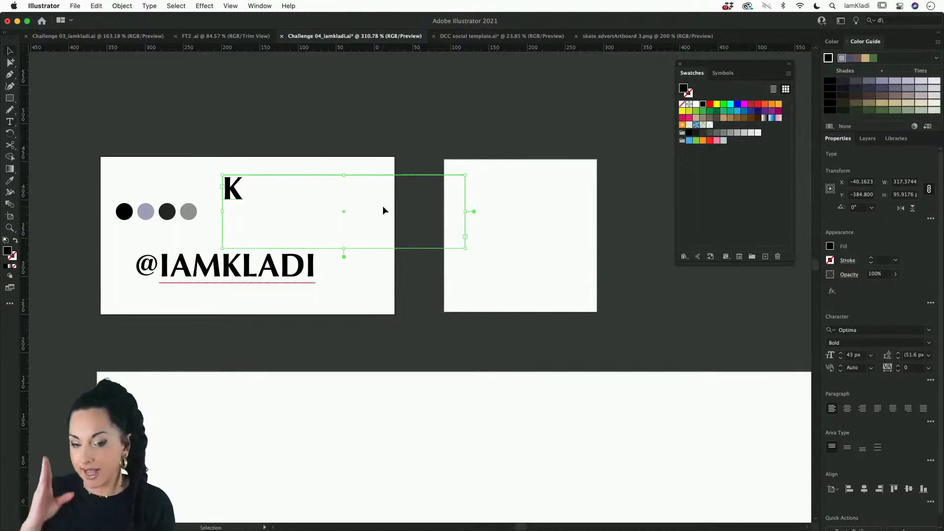
click(476, 214)
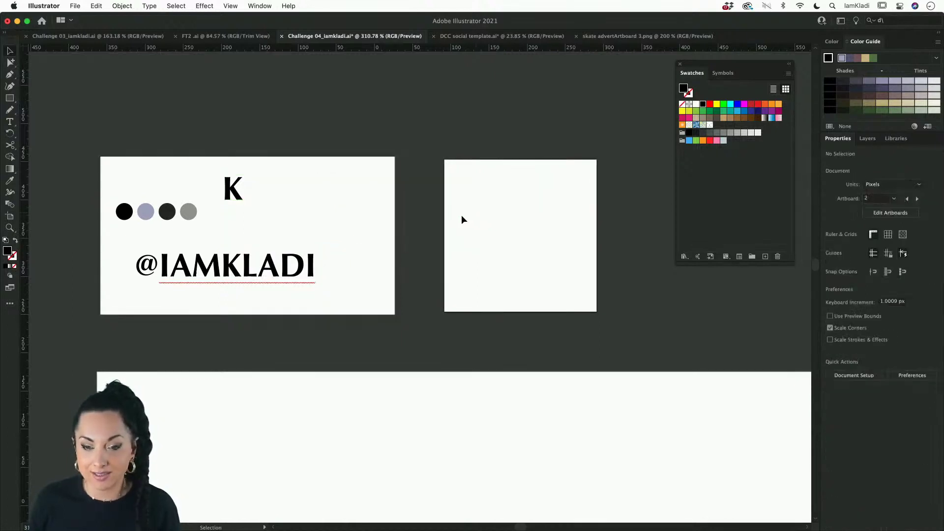
click(241, 196)
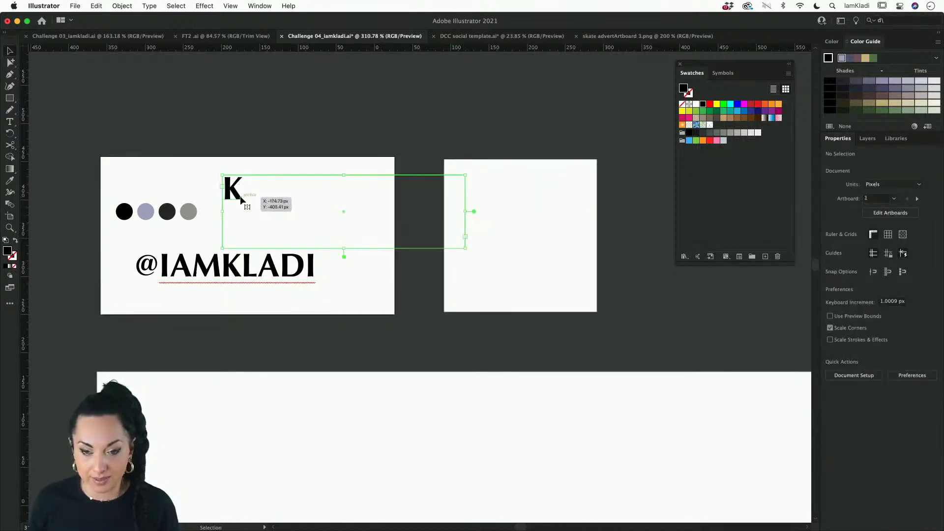
double_click(473, 210)
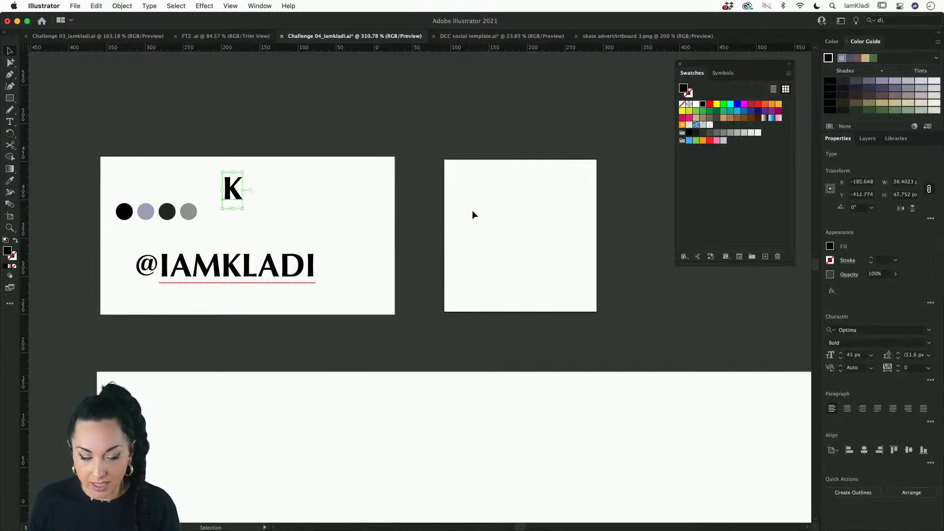
scroll(242, 188, up, 3)
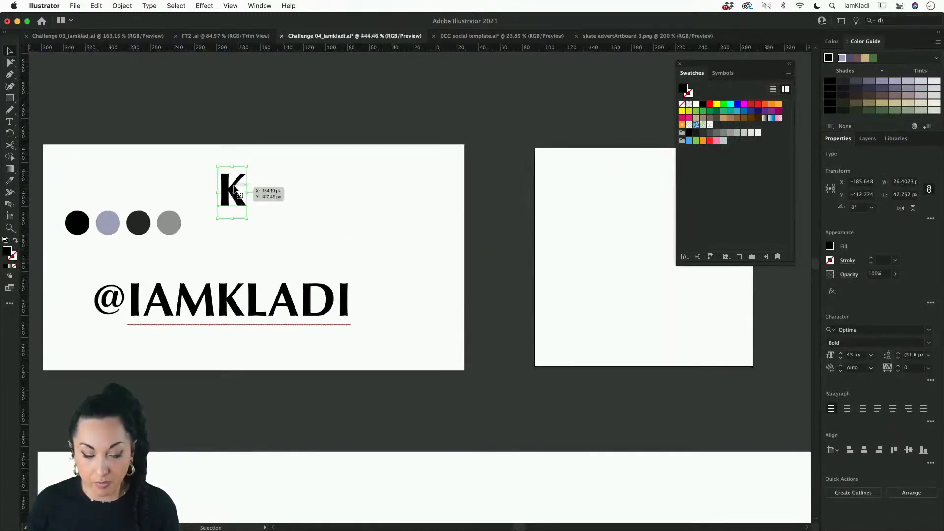
scroll(233, 185, up, 1)
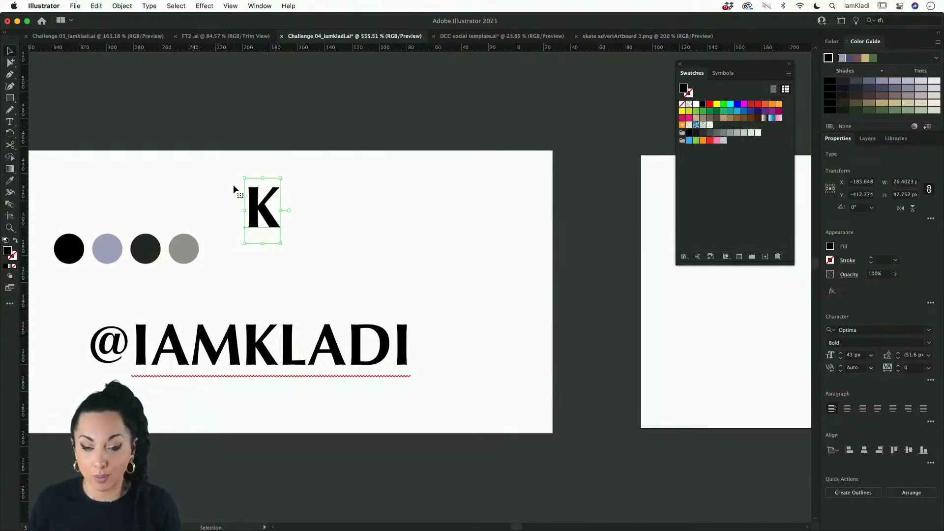
click(326, 327)
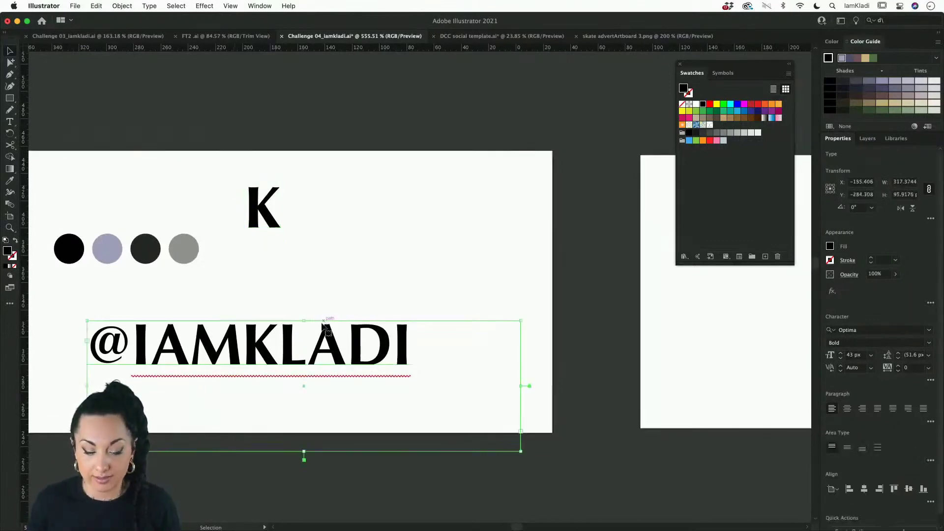
click(530, 383)
click(412, 355)
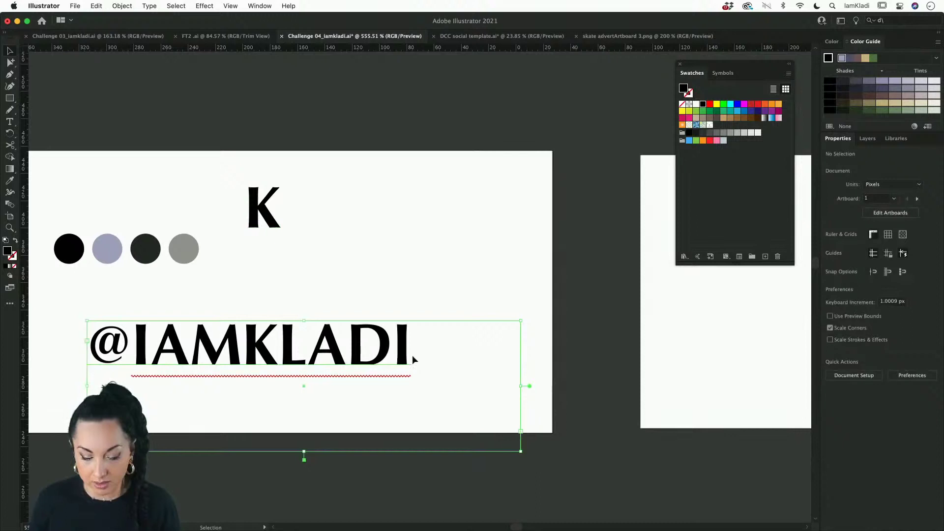
double_click(530, 385)
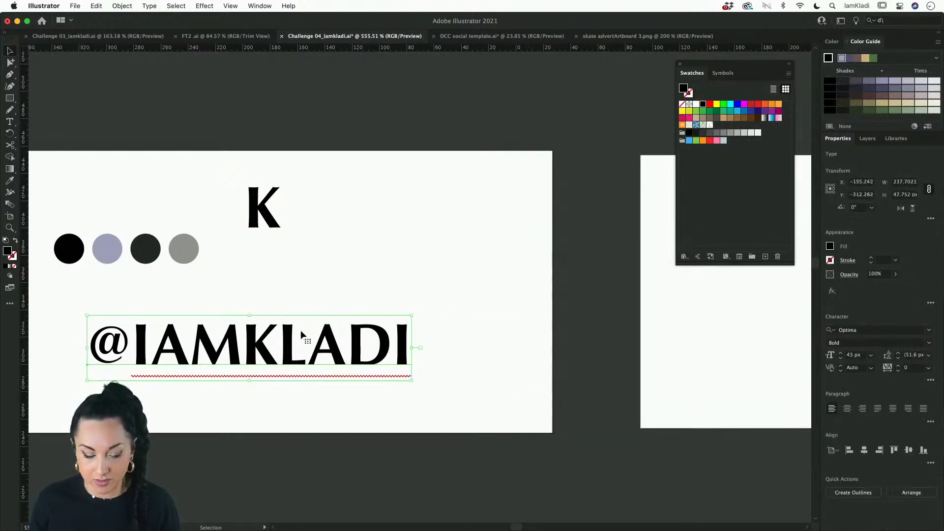
drag(276, 219, 295, 268)
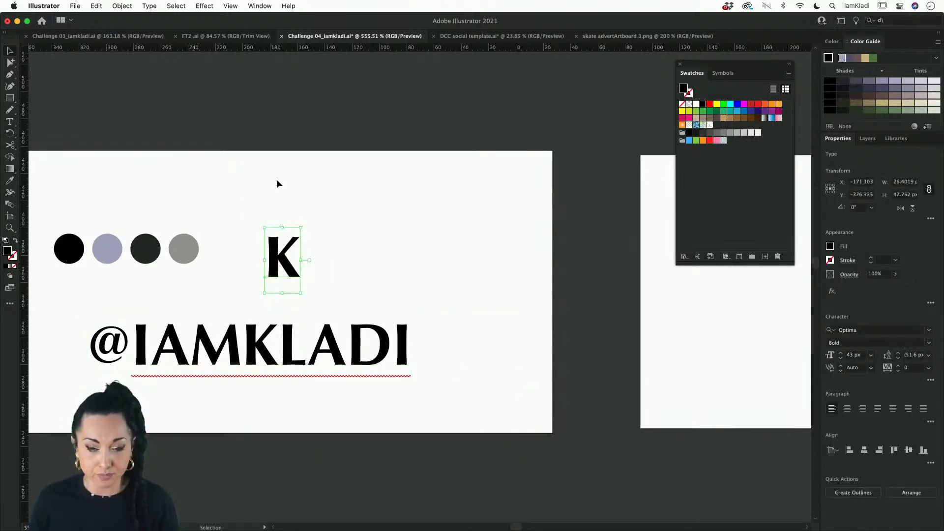
shift+click(325, 332)
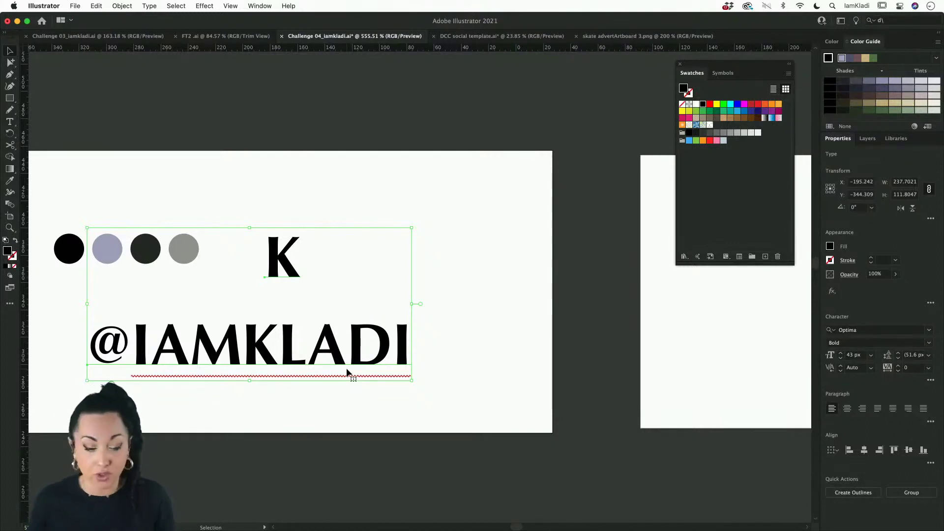
Draw a black five-pointed star about 83 px wide near the work-in-progress artboard's upper-right corner
drag(10, 100, 85, 137)
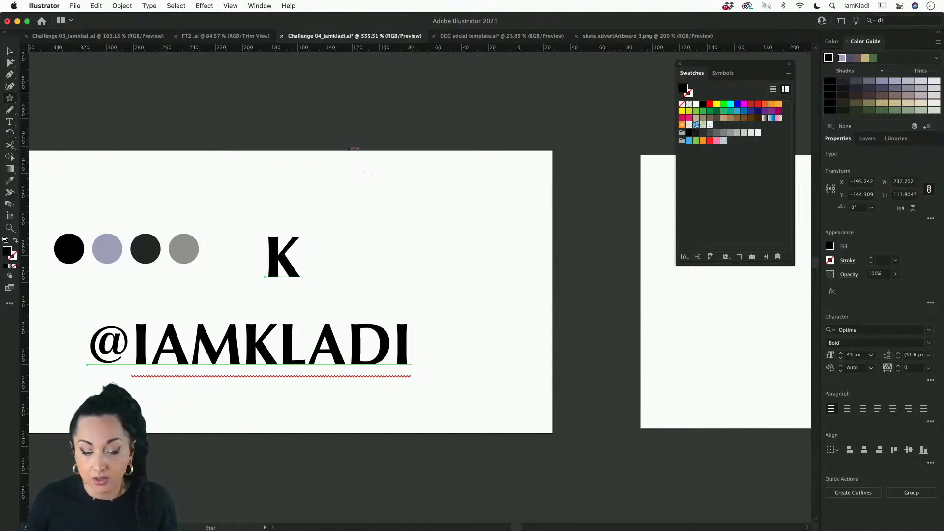
mouse_move(372, 177)
mouse_down()
mouse_move(559, 308)
mouse_move(406, 227)
mouse_move(460, 236)
mouse_move(467, 250)
mouse_up()
key(v)
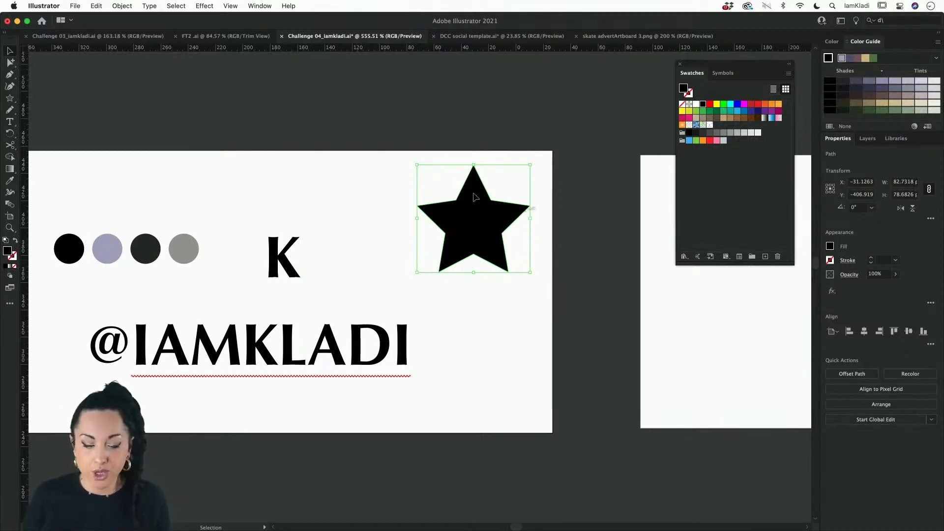
drag(266, 171, 546, 420)
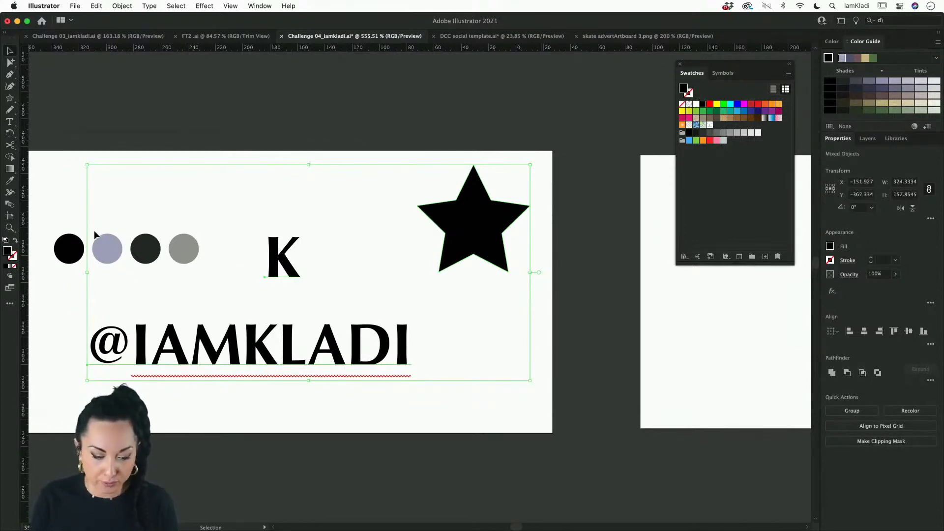
click(10, 186)
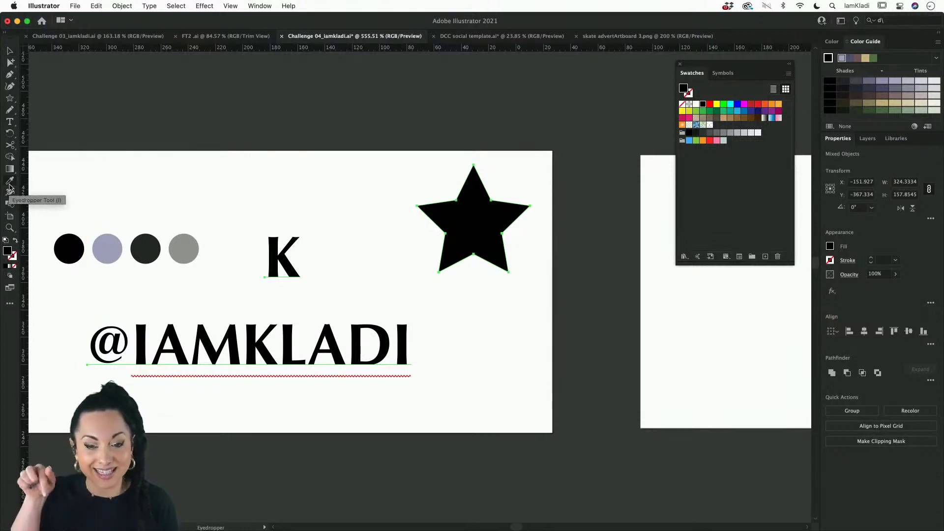
click(110, 245)
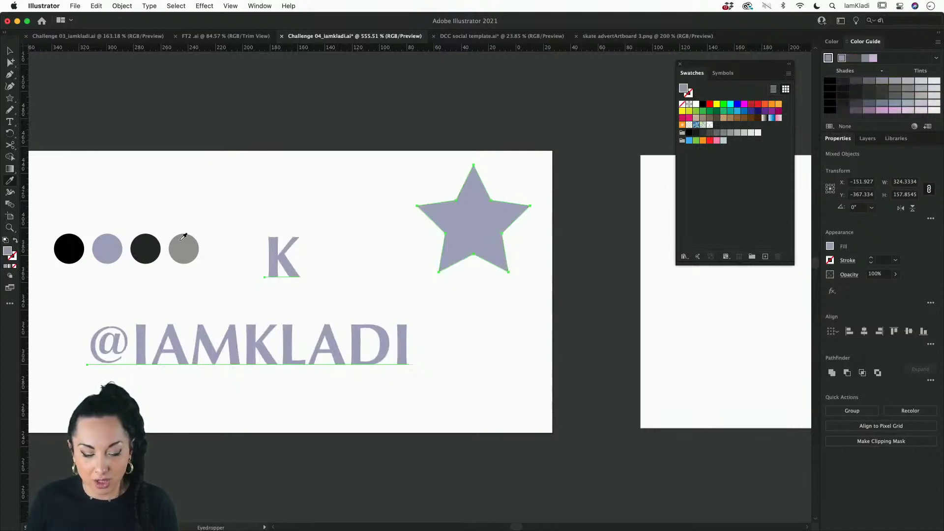
click(147, 241)
click(105, 246)
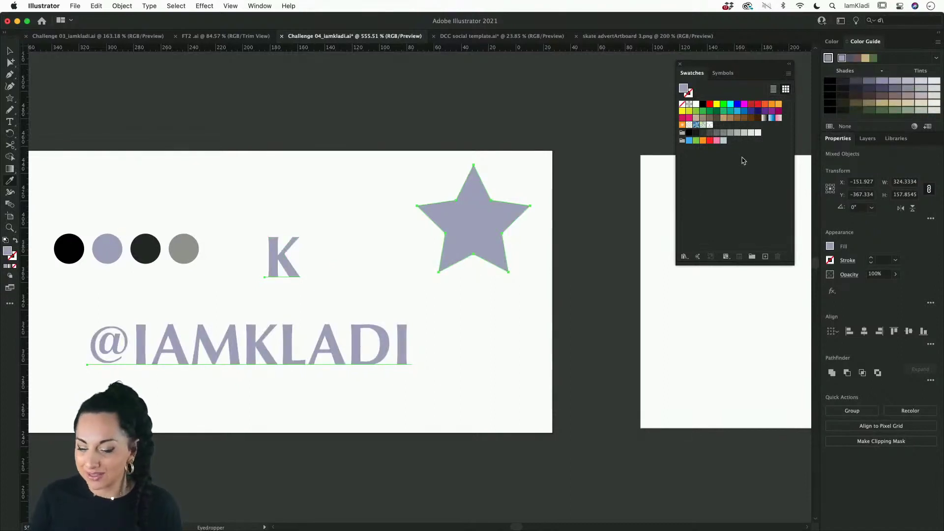
click(830, 247)
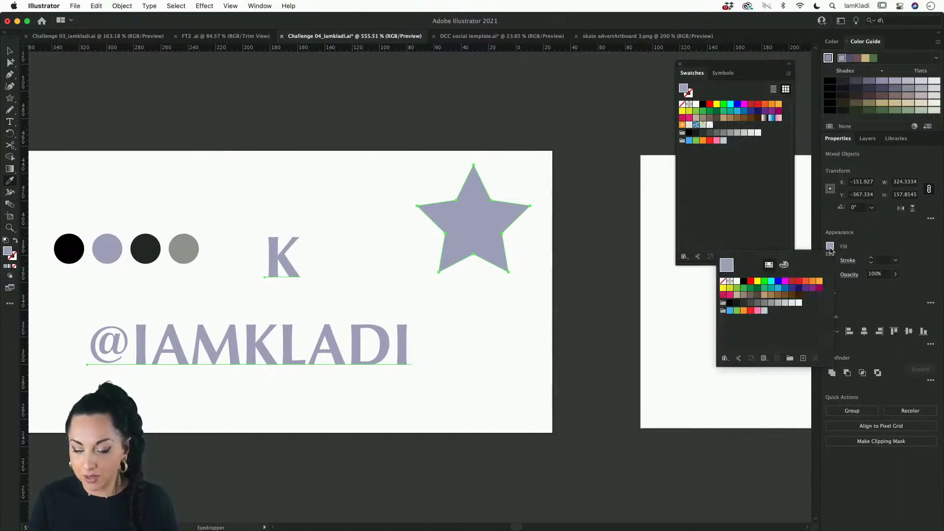
click(778, 303)
click(799, 303)
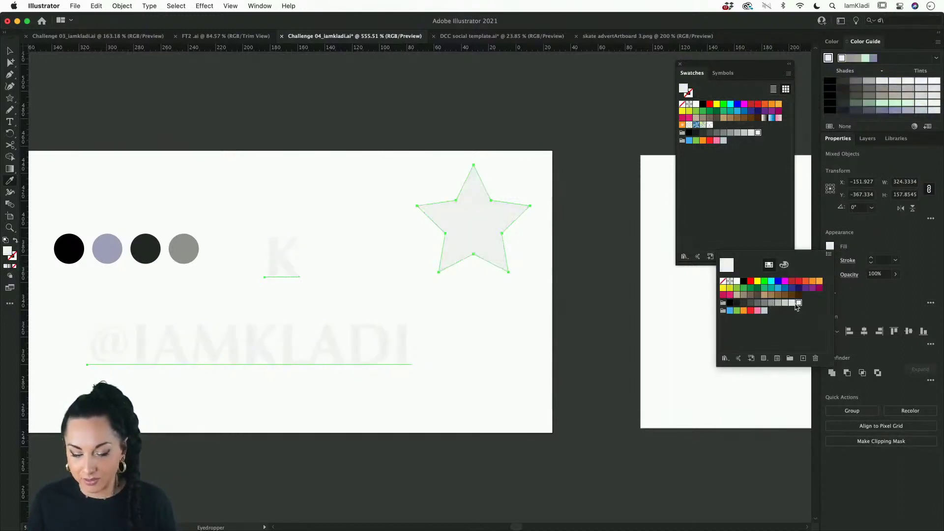
click(778, 303)
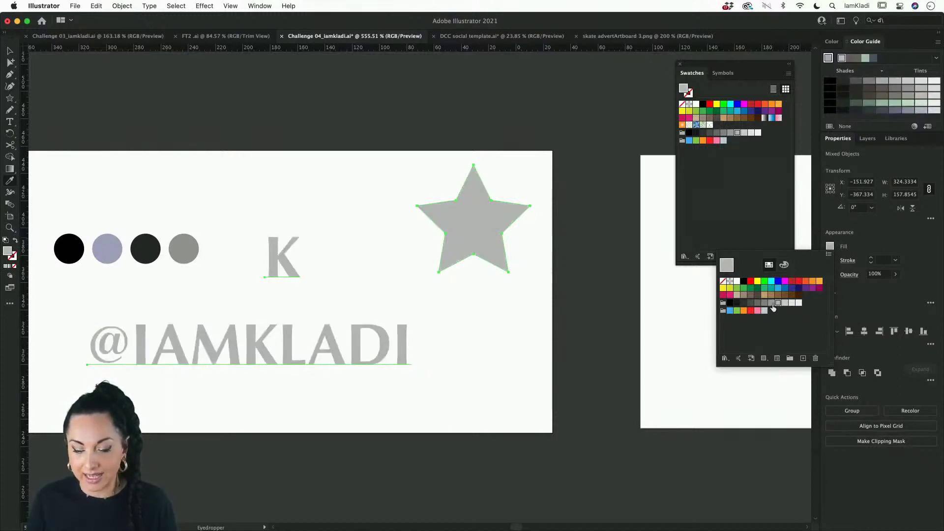
click(771, 303)
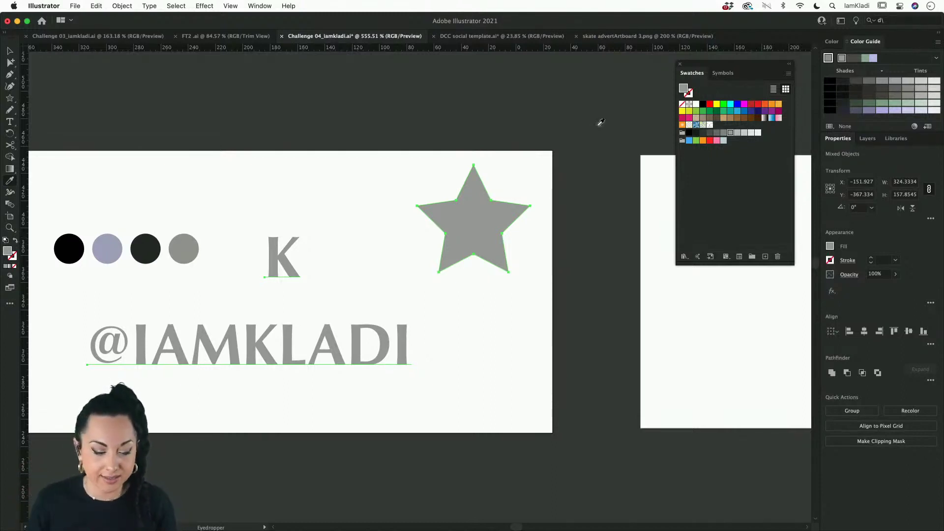
key(v)
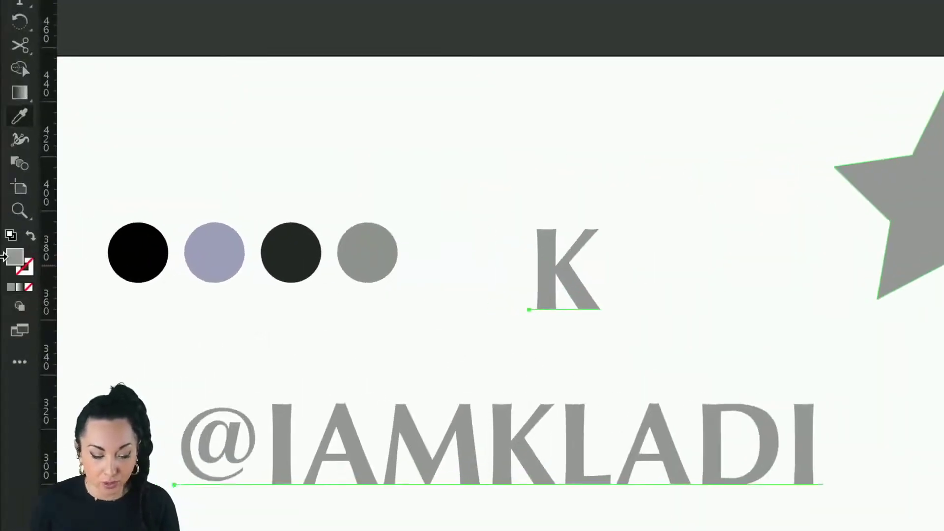
Try a custom blue fill from the Color Picker on the three elements, and restore the lavender sampled from the circle
double_click(12, 264)
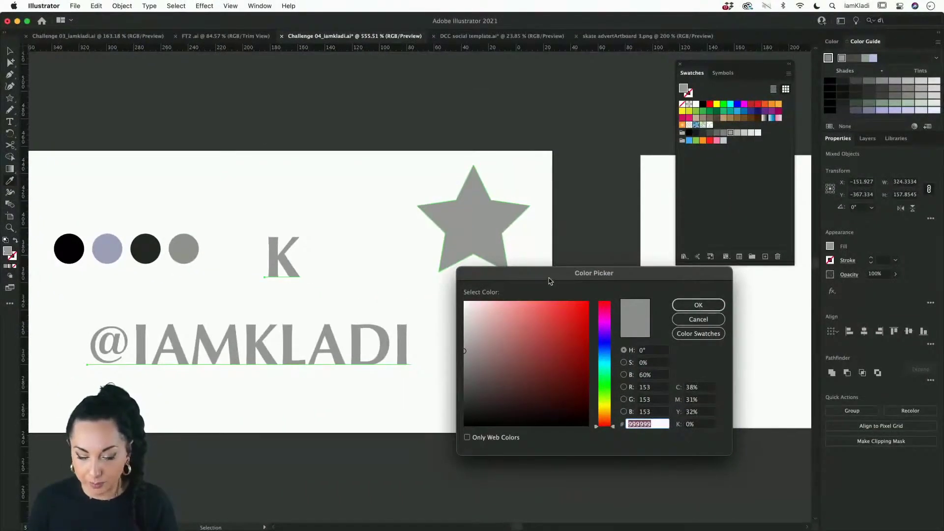
drag(550, 278, 445, 207)
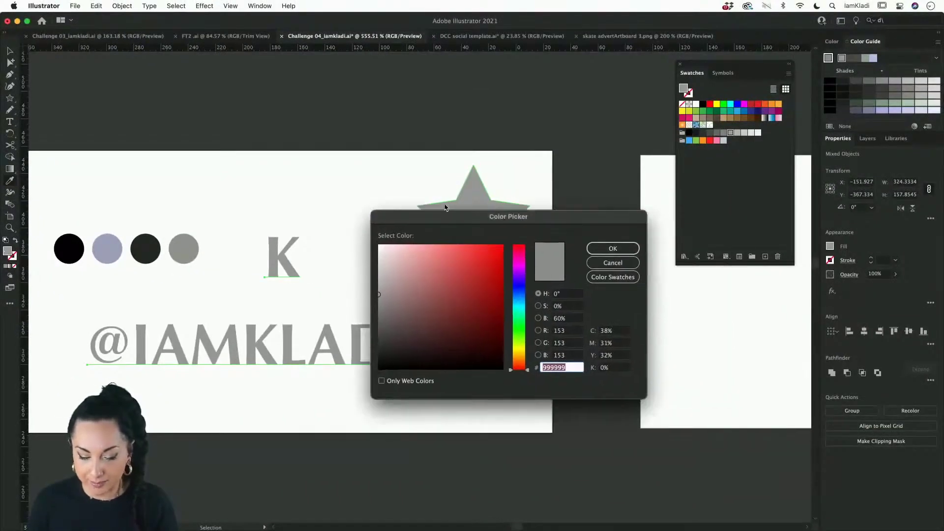
text(EA4747)
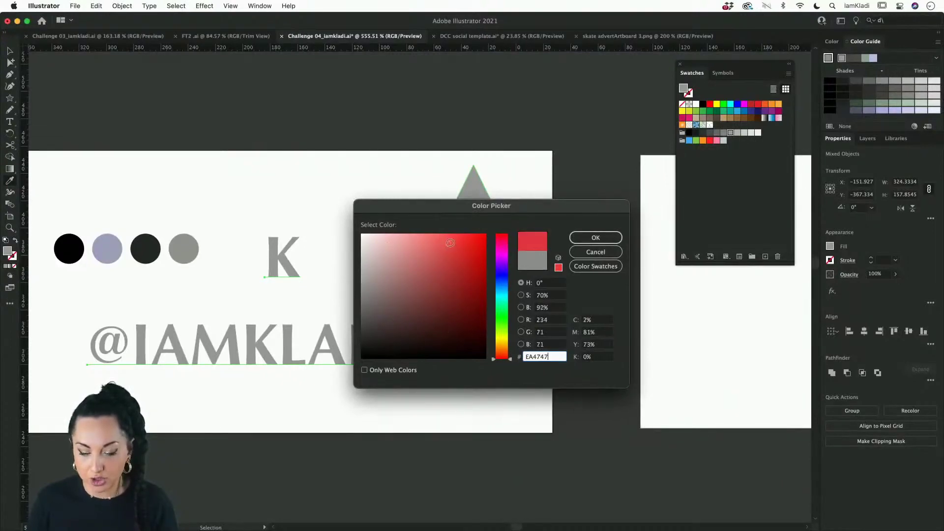
drag(502, 260, 502, 285)
click(587, 239)
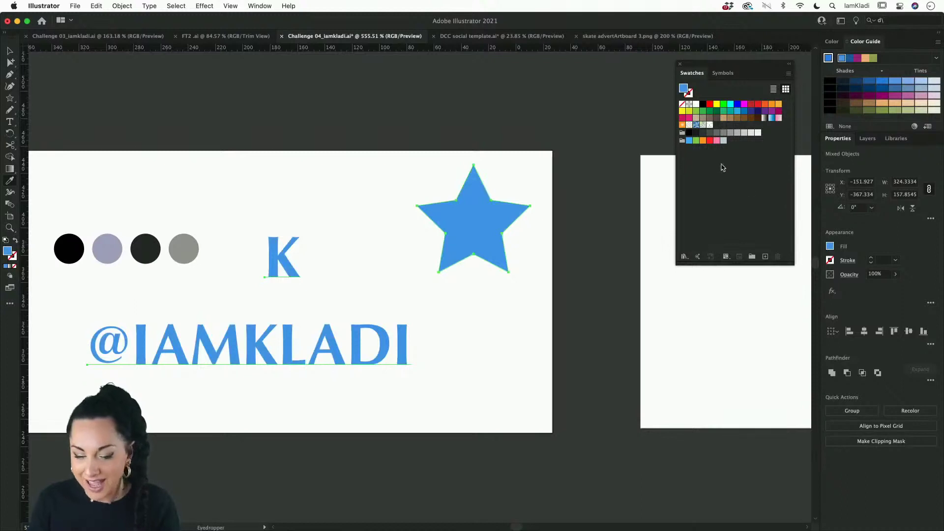
click(114, 241)
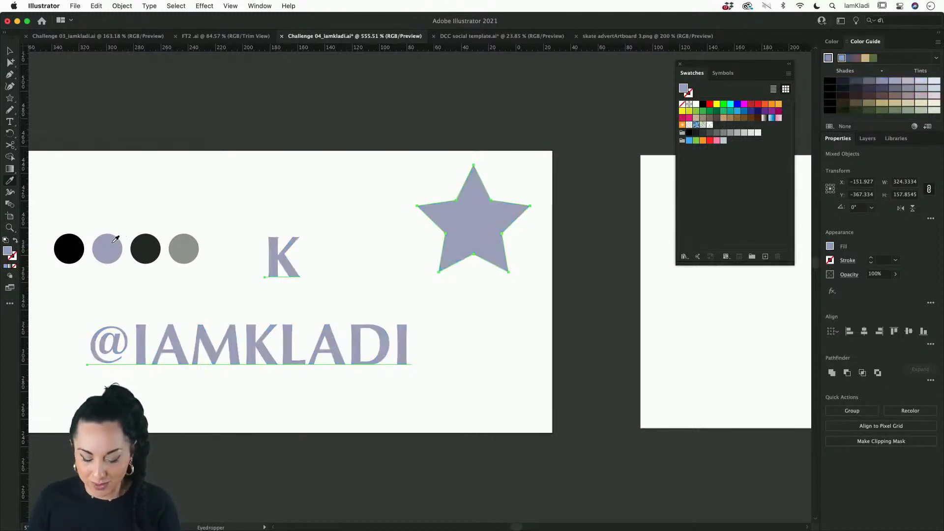
key(z)
scroll(302, 296, right, 5)
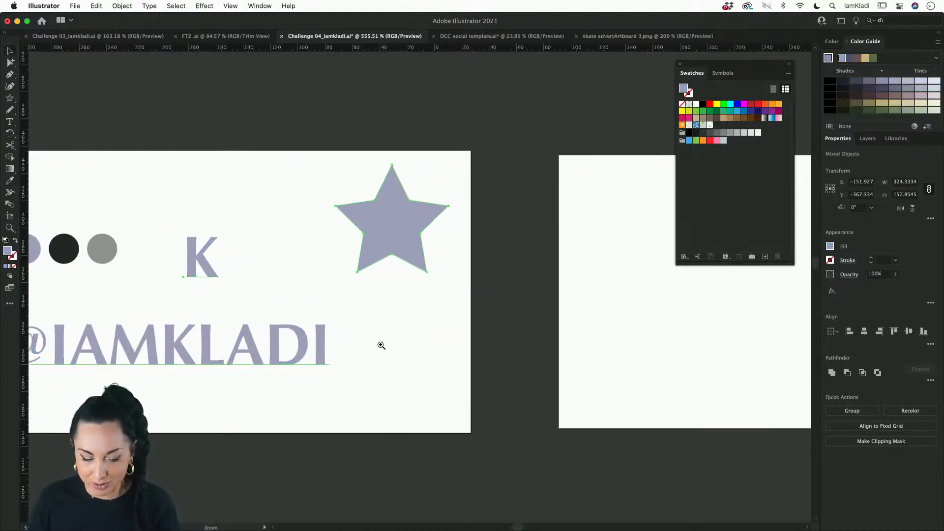
scroll(382, 346, down, 3)
drag(384, 348, 237, 371)
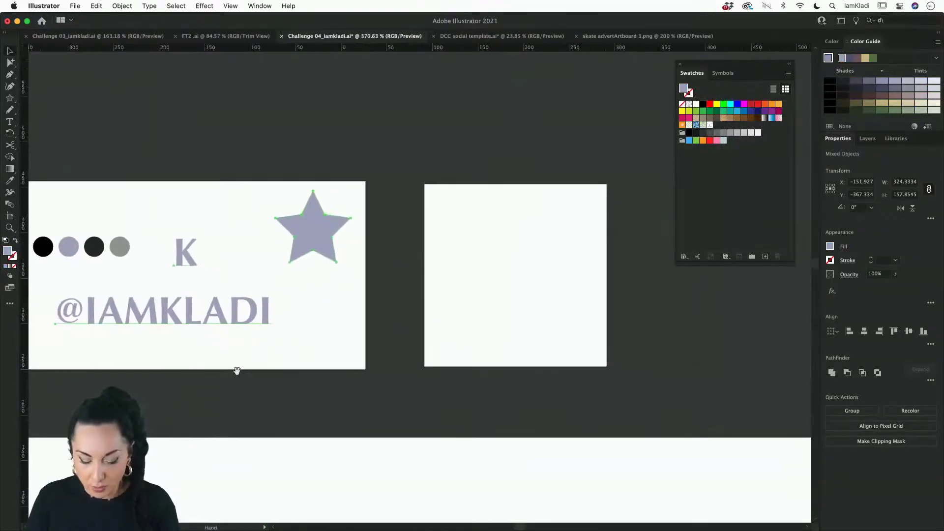
key(v)
click(544, 301)
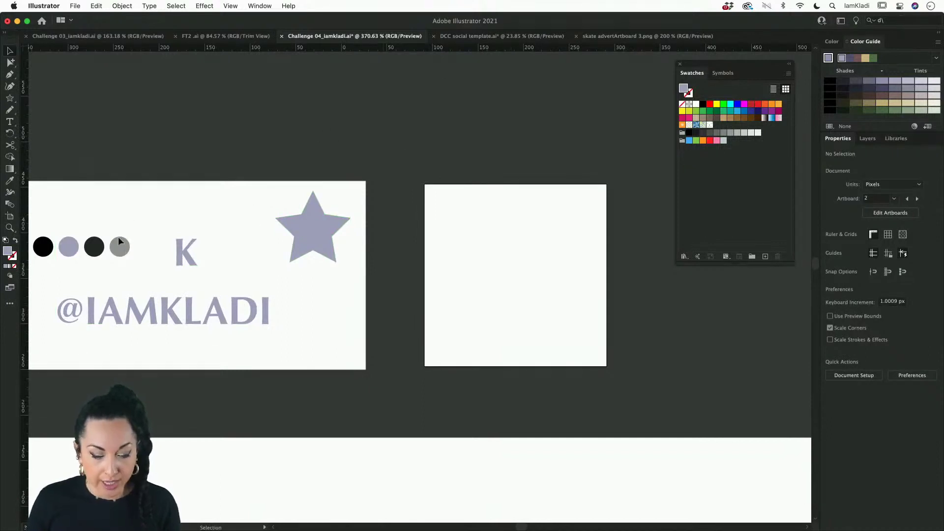
drag(183, 256, 554, 234)
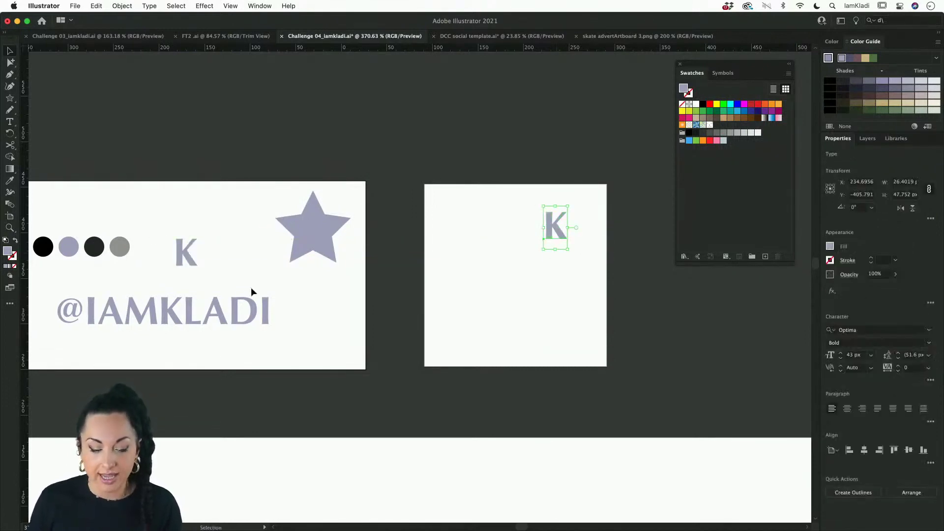
click(201, 311)
drag(201, 311, 602, 305)
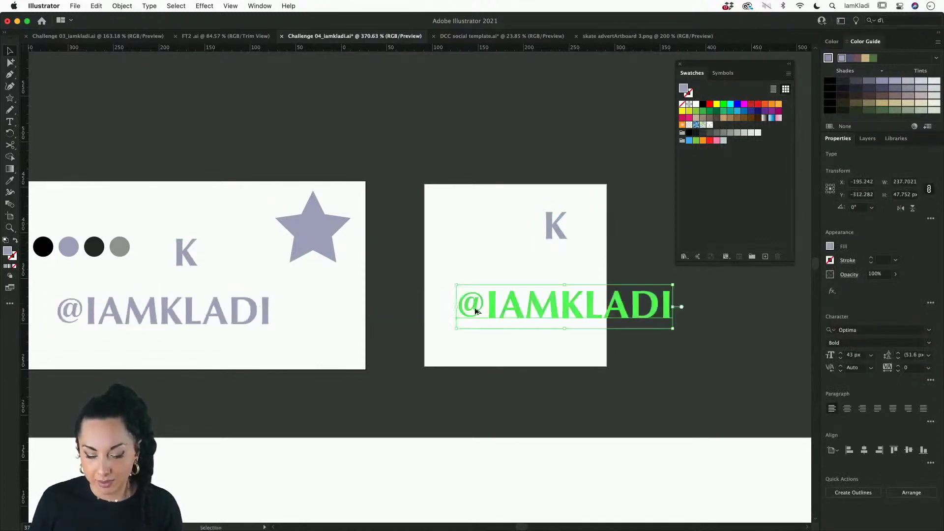
drag(538, 217, 582, 320)
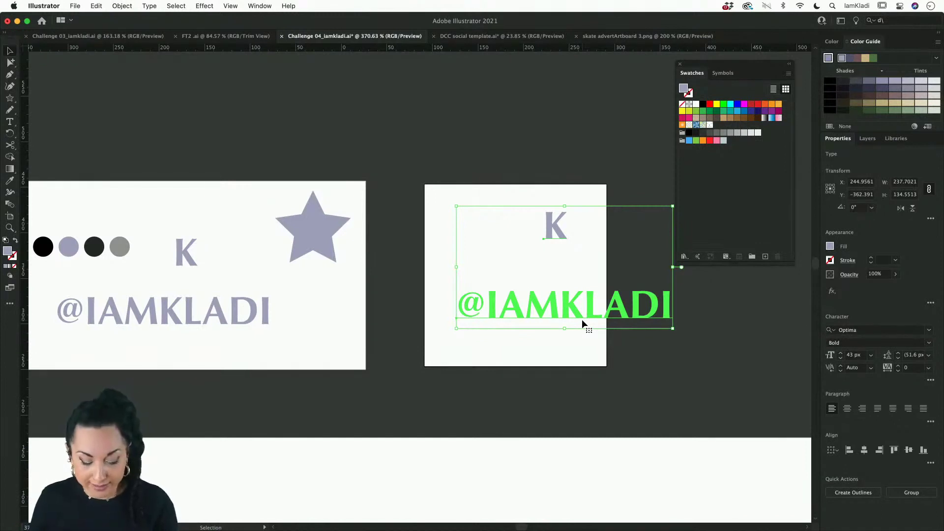
key(super+shift+b)
shift+click(582, 321)
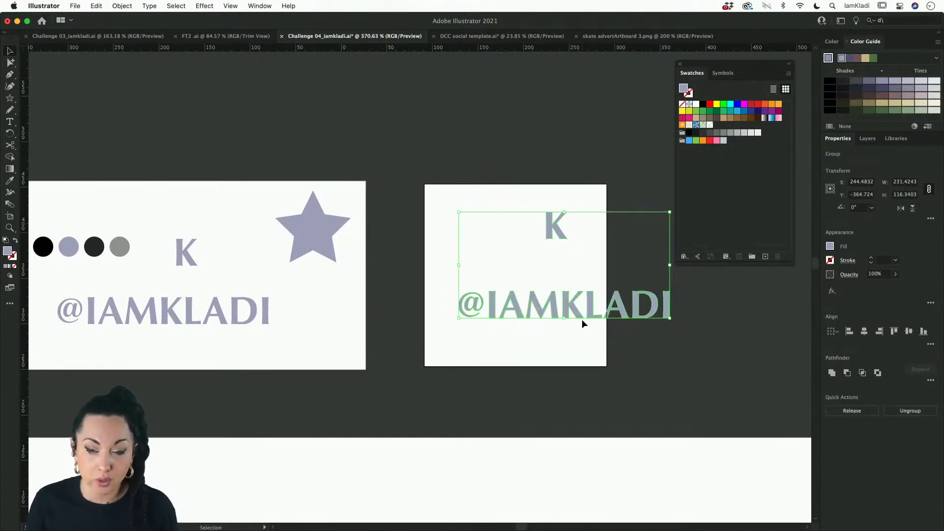
click(545, 268)
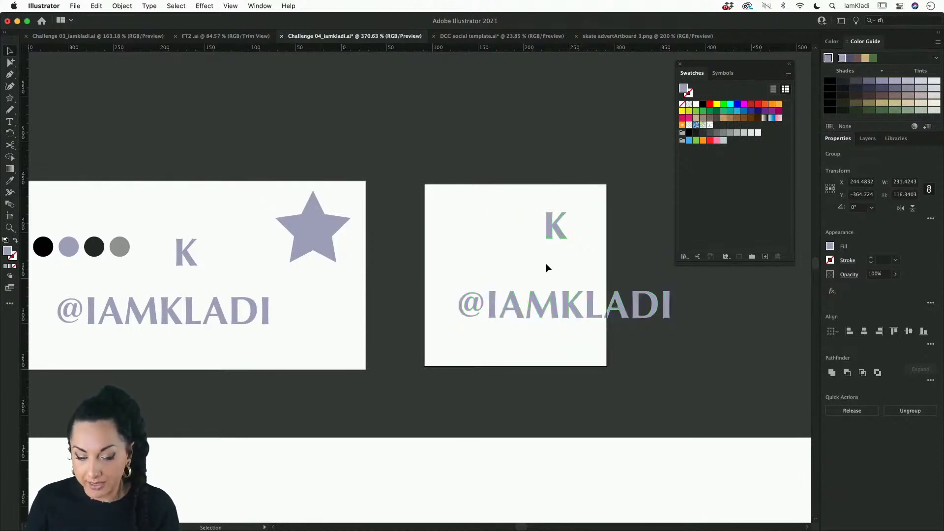
drag(548, 218, 559, 183)
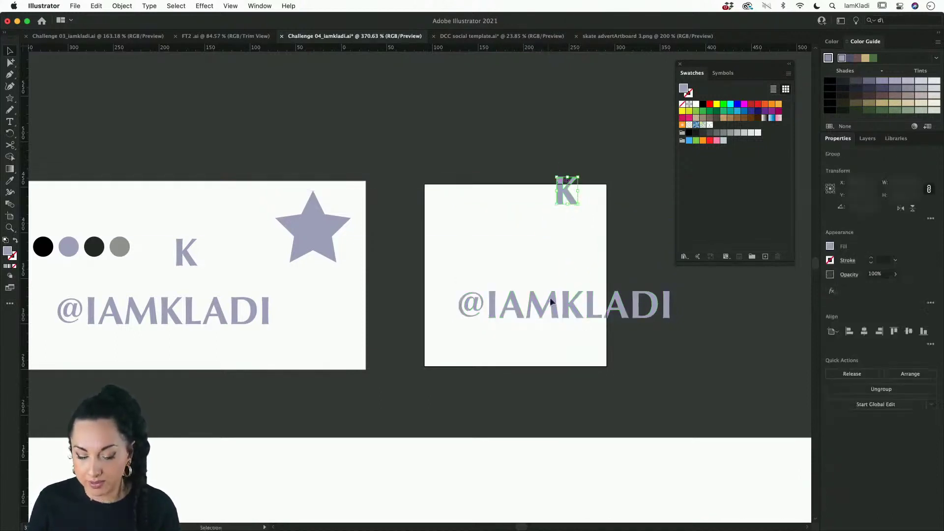
drag(553, 302, 571, 286)
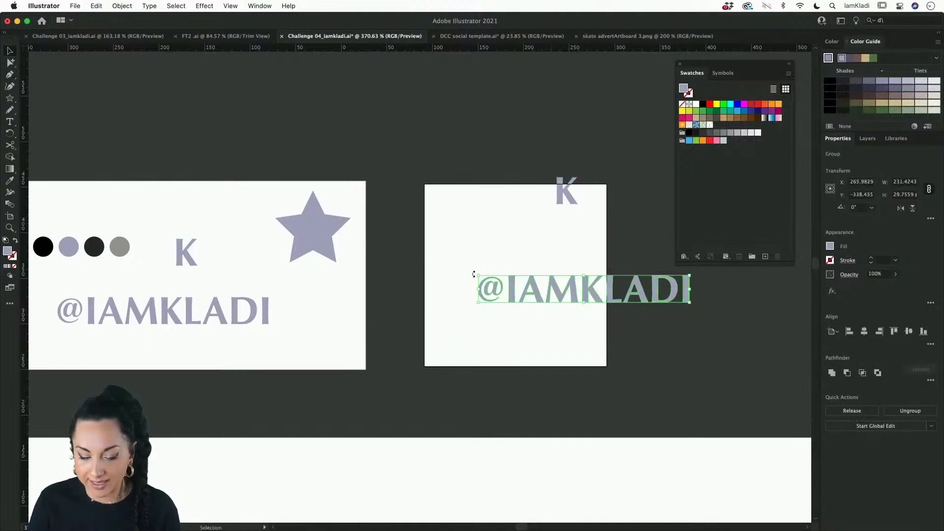
drag(476, 276, 587, 229)
click(553, 197)
click(561, 199)
click(468, 247)
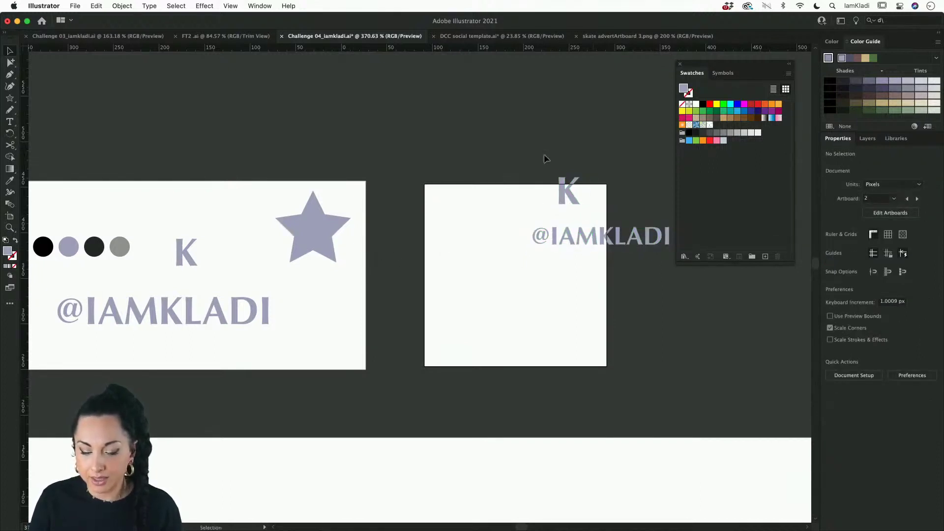
click(571, 212)
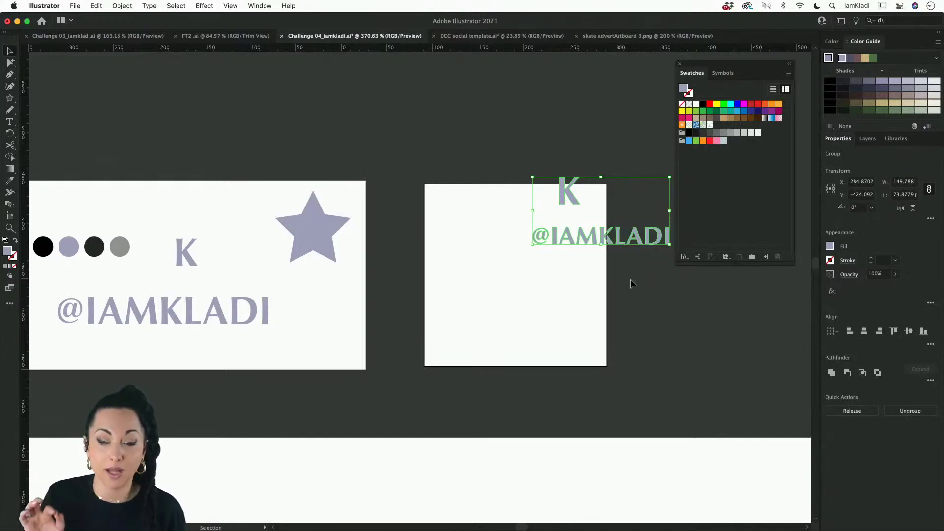
right_click(586, 243)
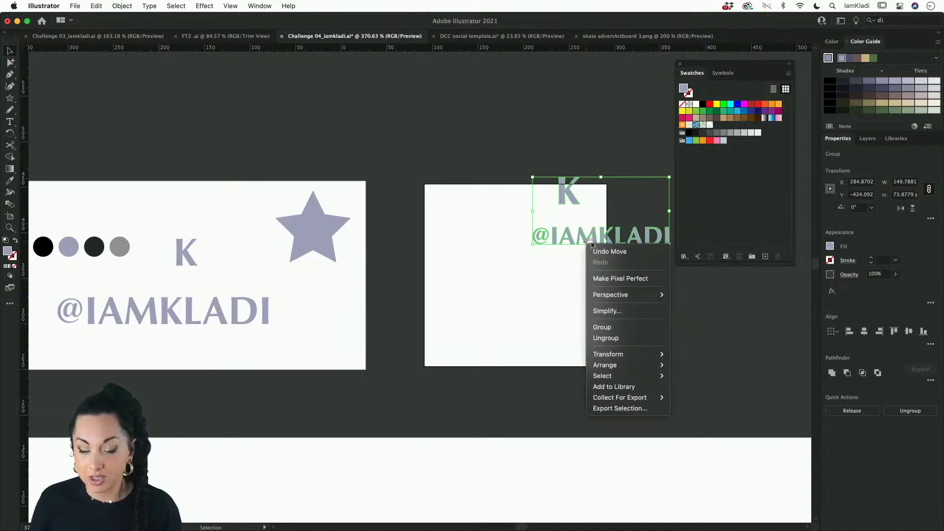
mouse_move(617, 357)
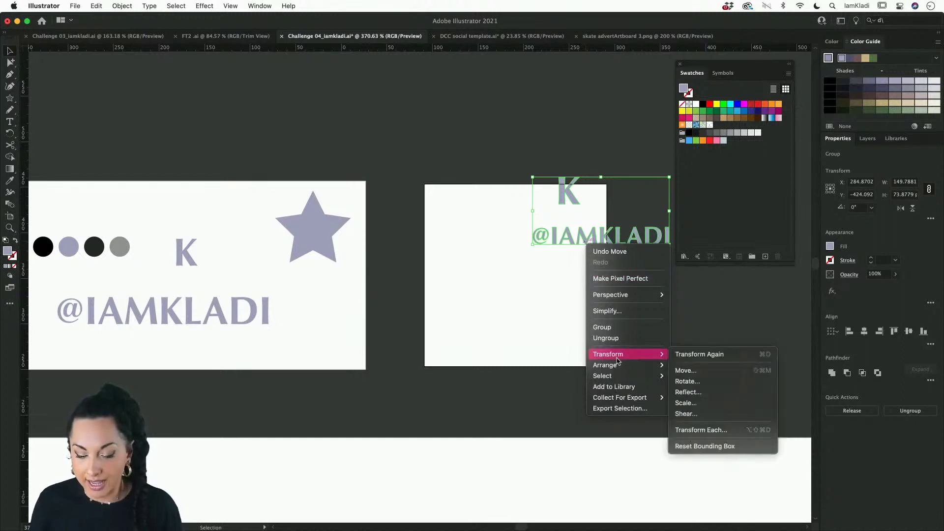
click(700, 372)
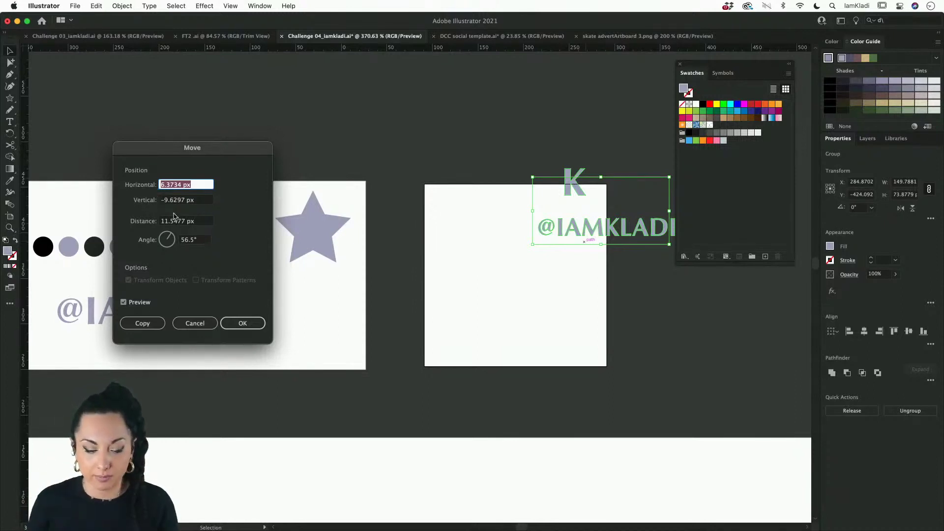
text(-200)
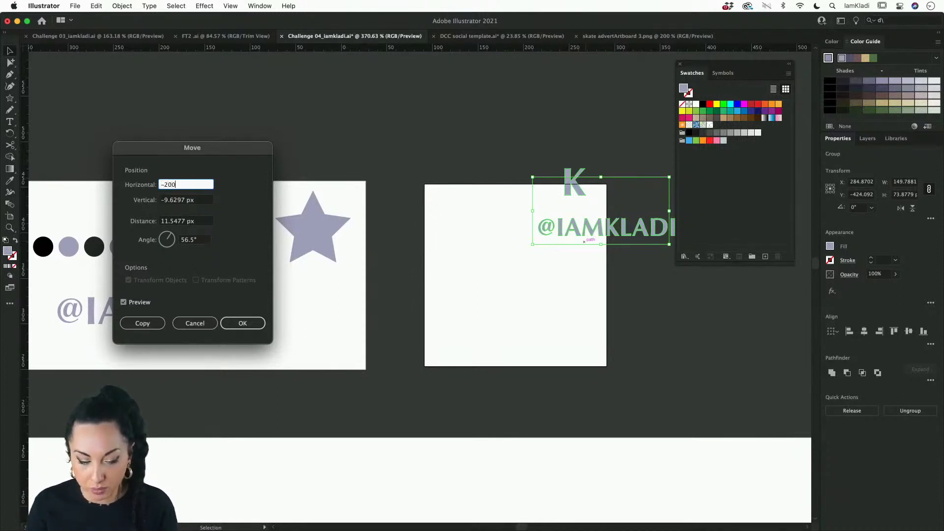
click(182, 200)
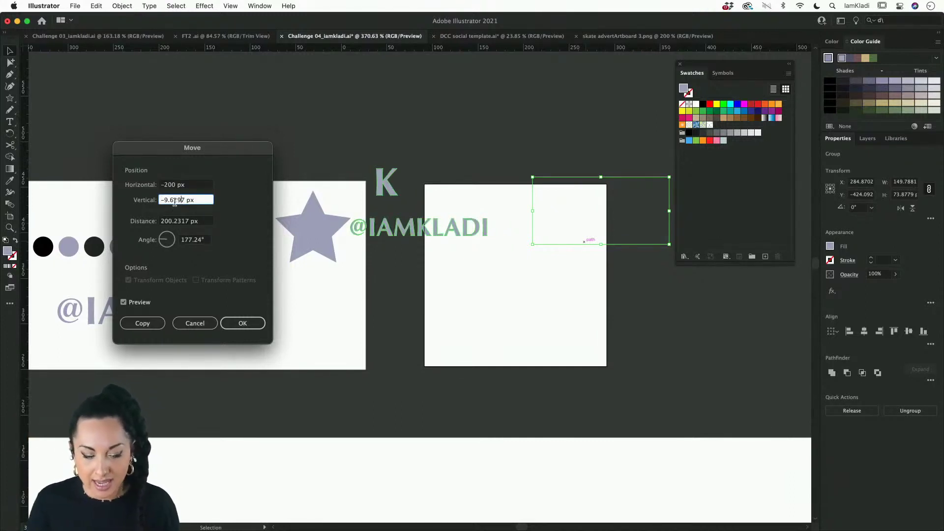
triple_click(176, 199)
text(-)
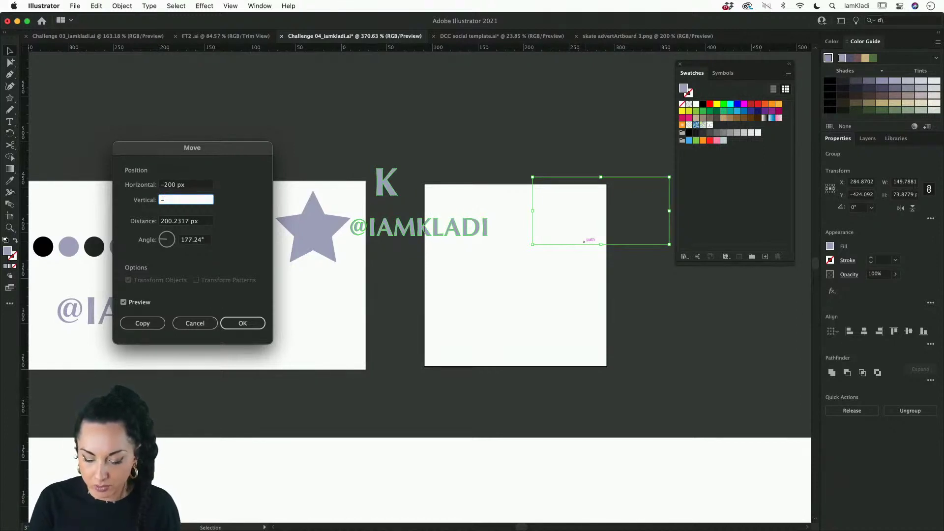
key(BackSpace)
text(0)
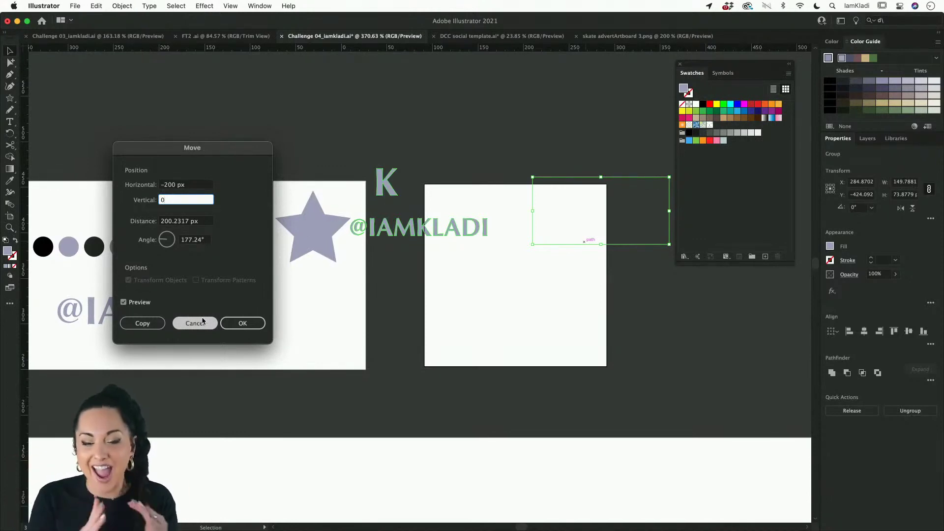
click(147, 324)
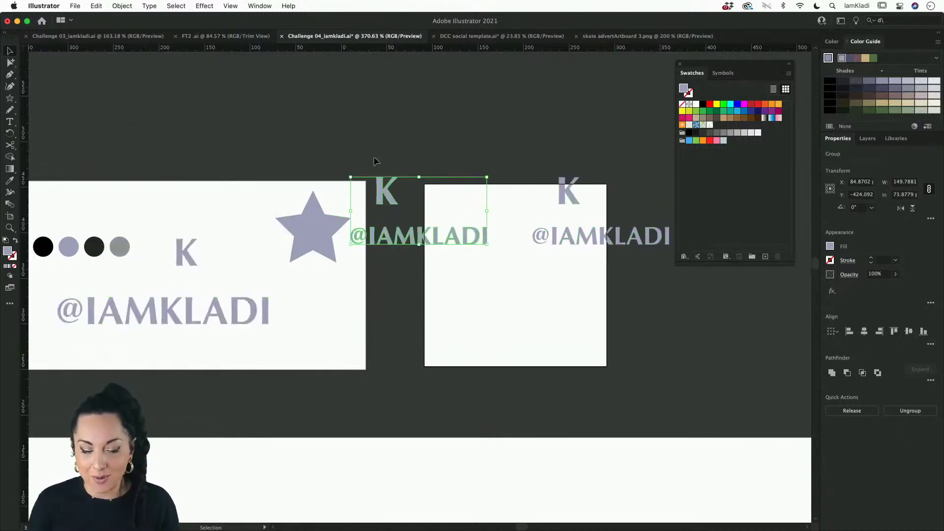
drag(607, 273, 609, 271)
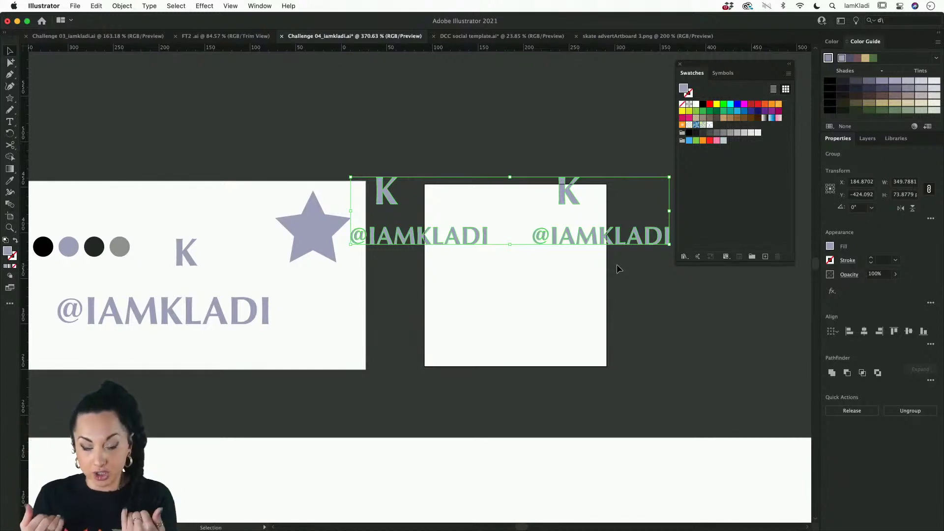
right_click(610, 231)
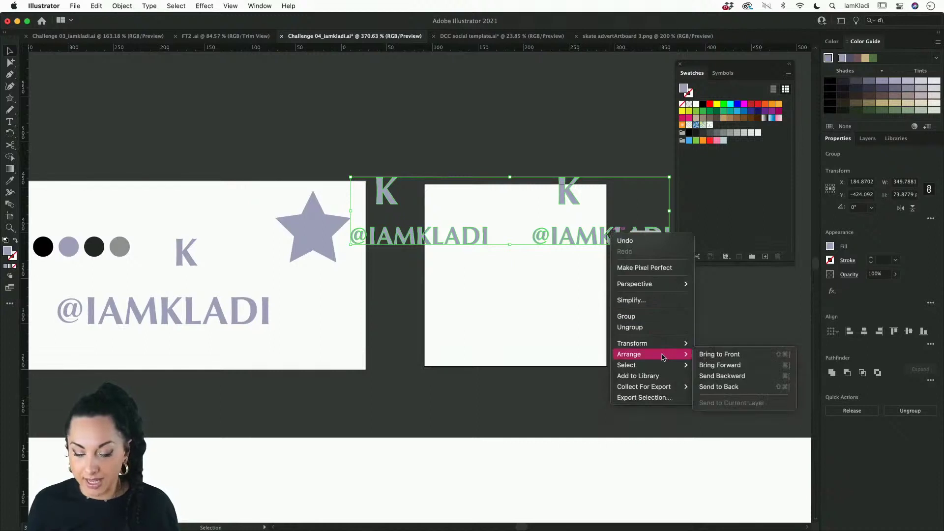
mouse_move(663, 344)
click(721, 364)
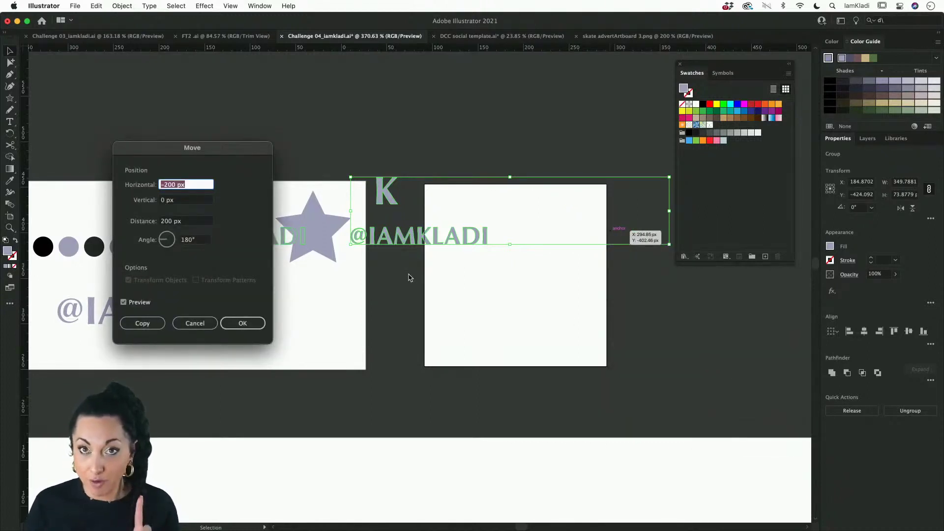
text(0)
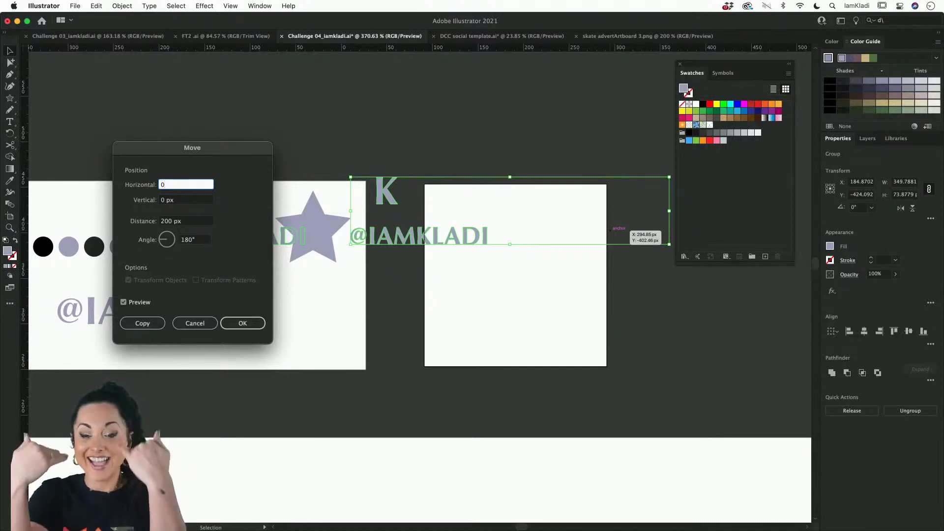
double_click(164, 200)
text(2)
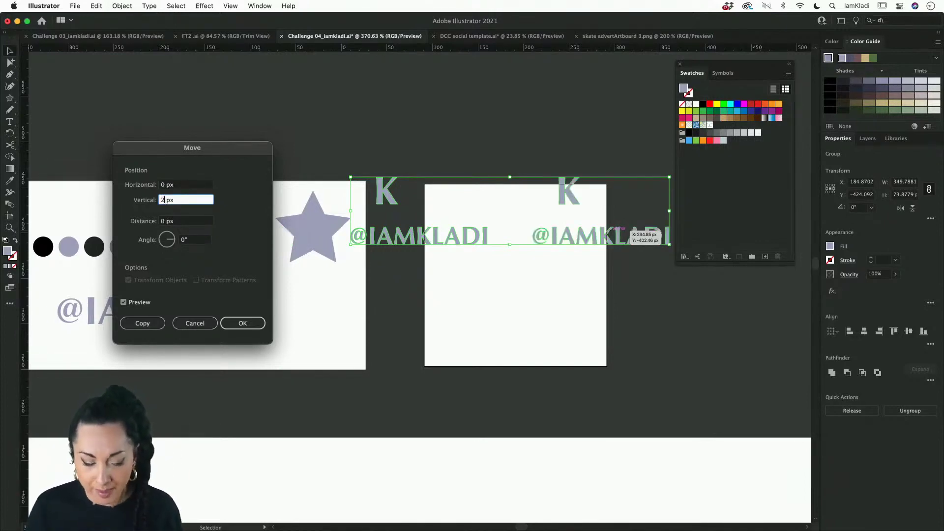
text(00)
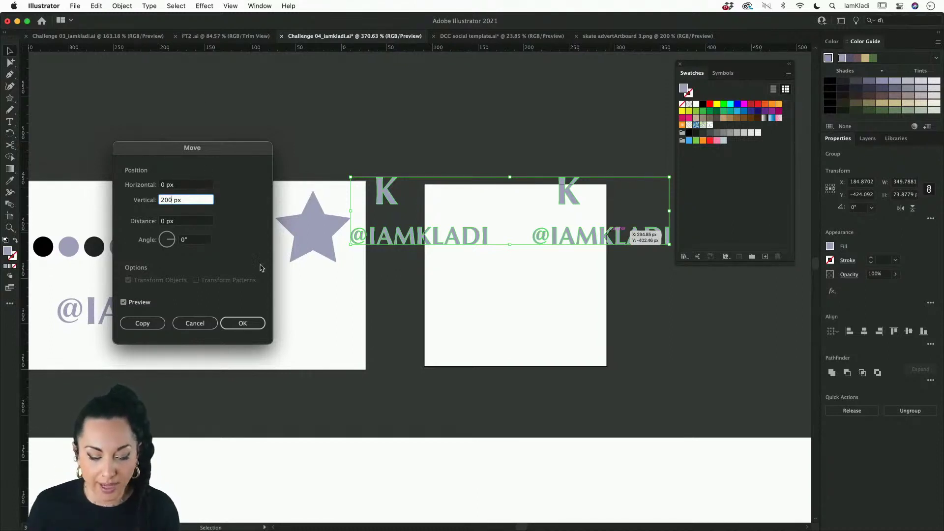
click(143, 325)
click(458, 299)
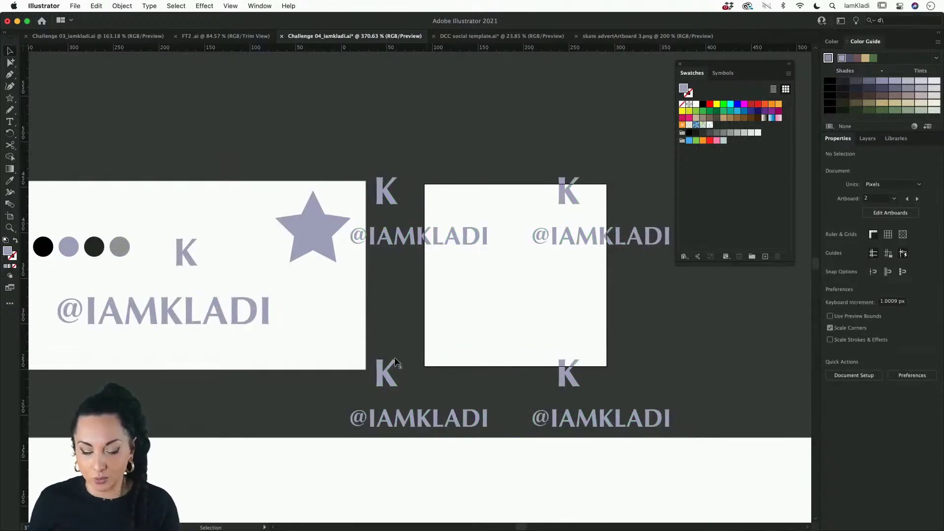
click(440, 423)
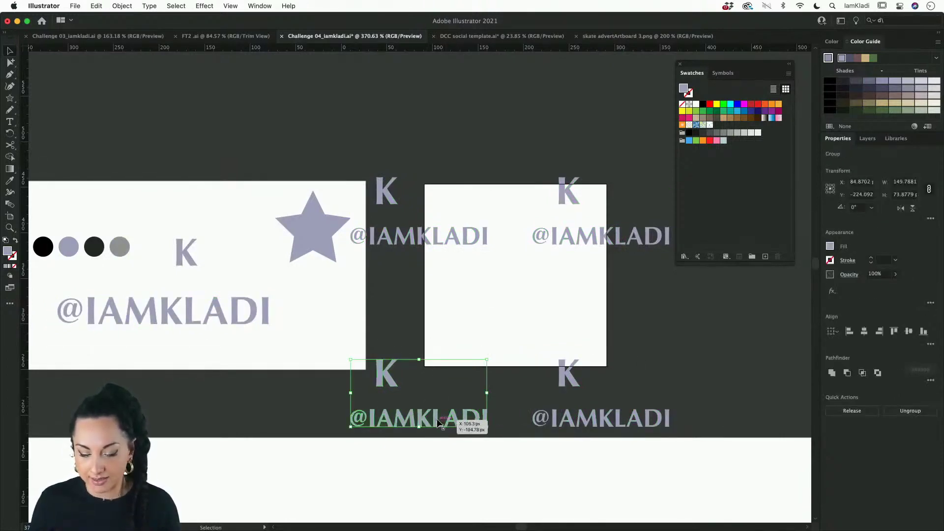
drag(439, 422, 524, 327)
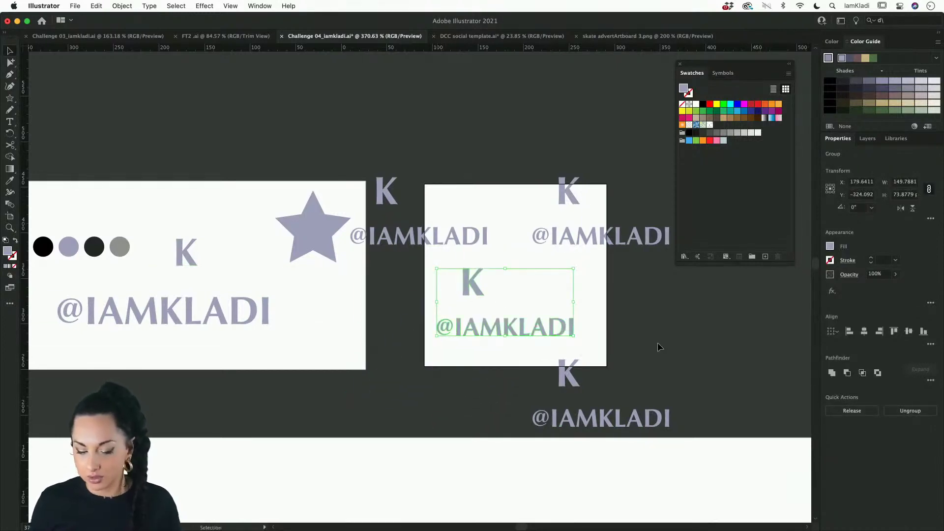
Try the star on the square artboard, scale it down, and return it beside the K on the wide artboard
click(317, 248)
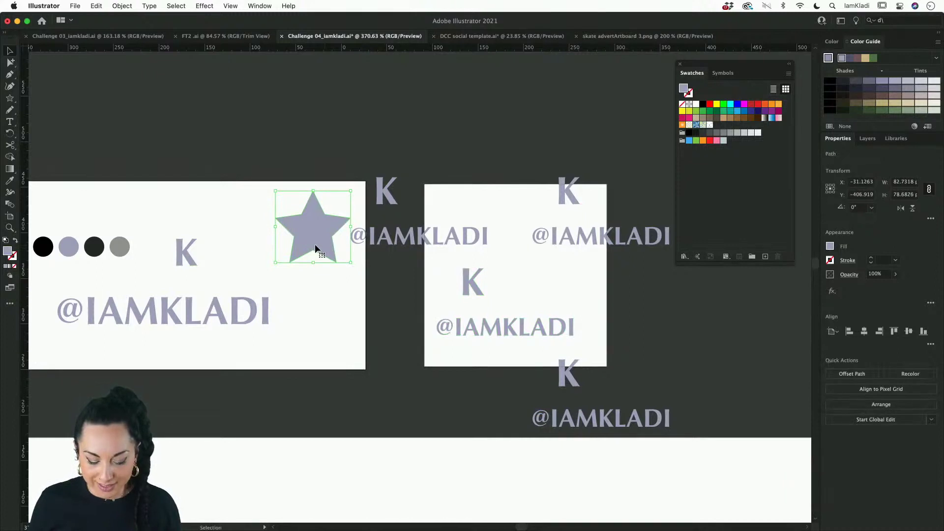
drag(316, 248, 571, 287)
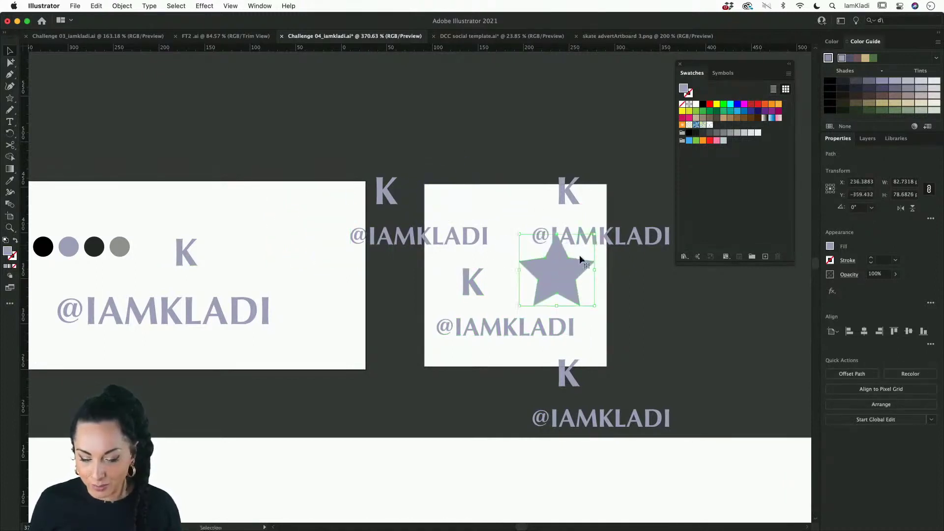
drag(595, 236, 231, 231)
click(600, 280)
click(320, 253)
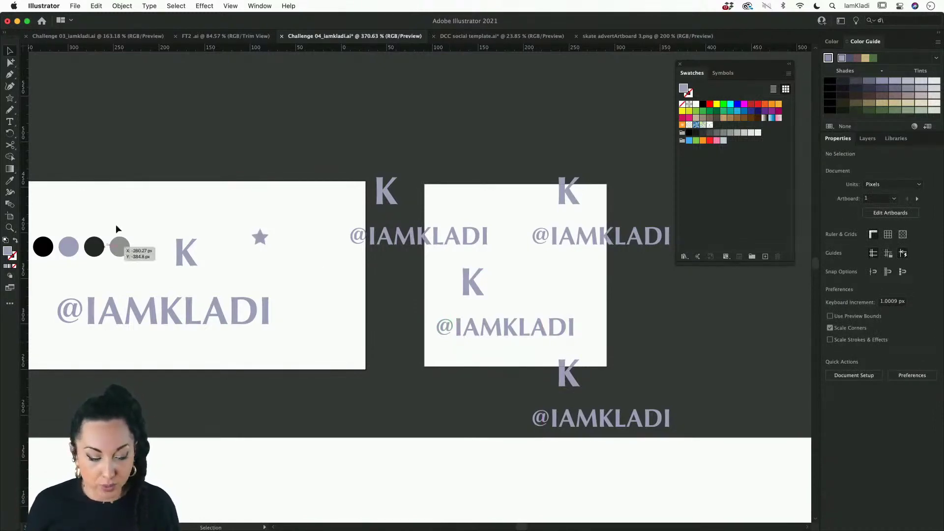
Draw a 200 × 200 px rectangle from the square artboard's upper-left corner
click(11, 99)
drag(13, 102, 49, 98)
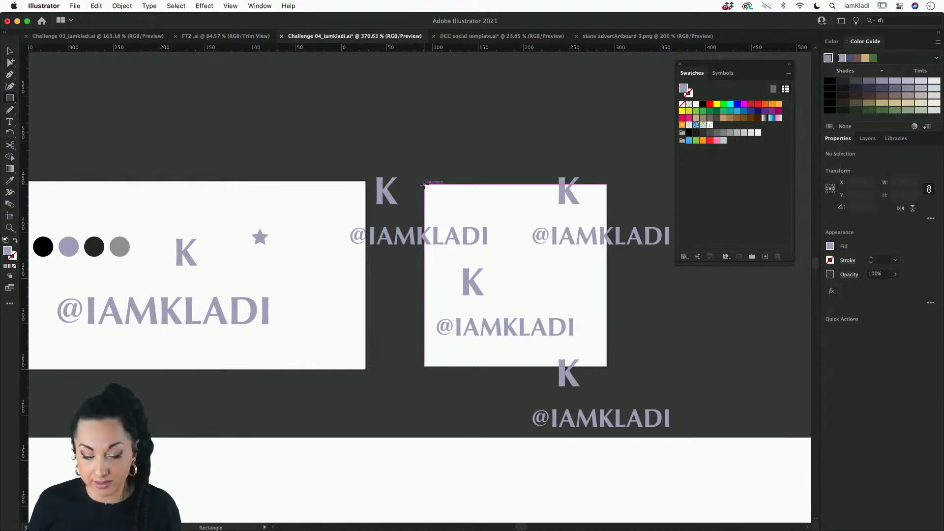
click(424, 184)
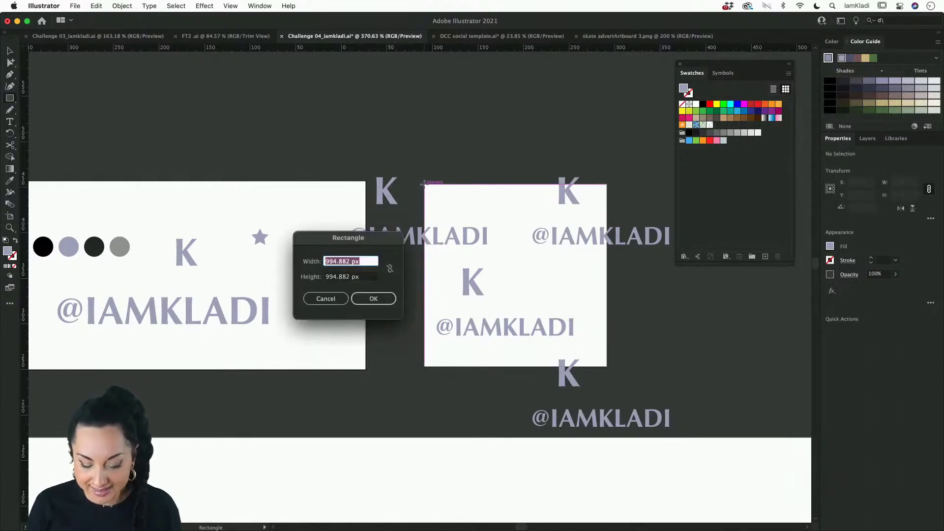
text(200)
key(Tab)
text(200)
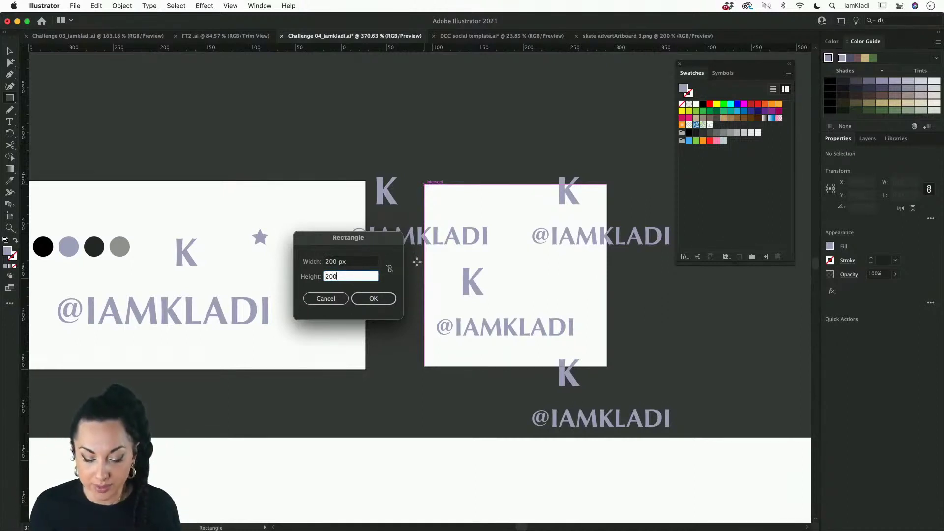
click(382, 297)
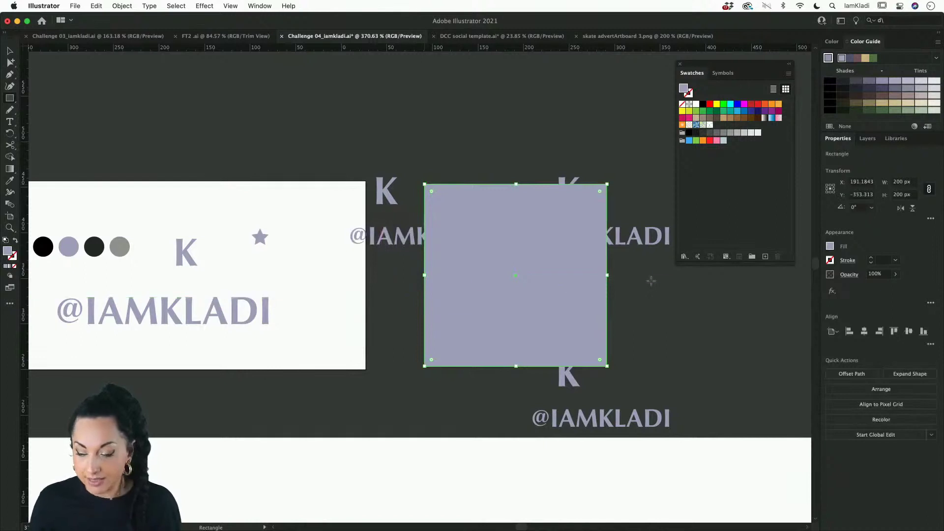
Try to centre the rectangle horizontally with alignment set to the artboard
click(832, 332)
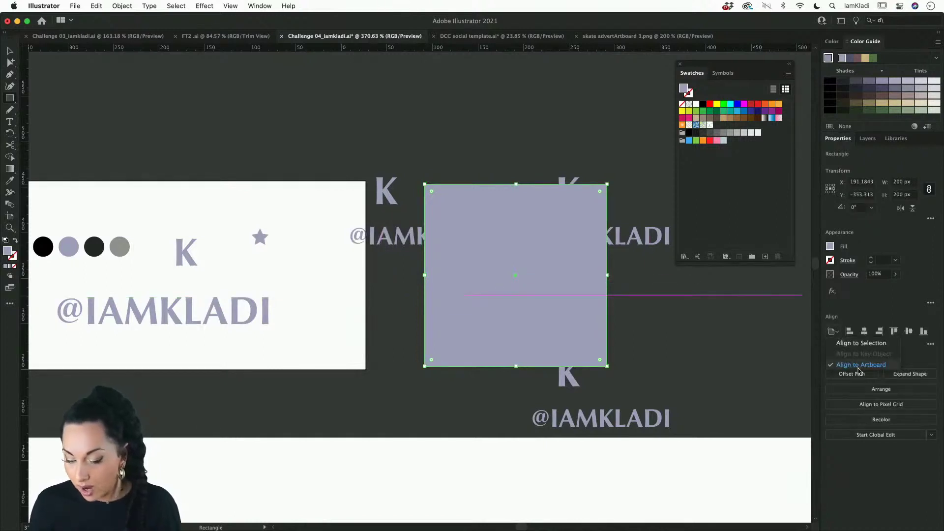
click(861, 365)
click(864, 333)
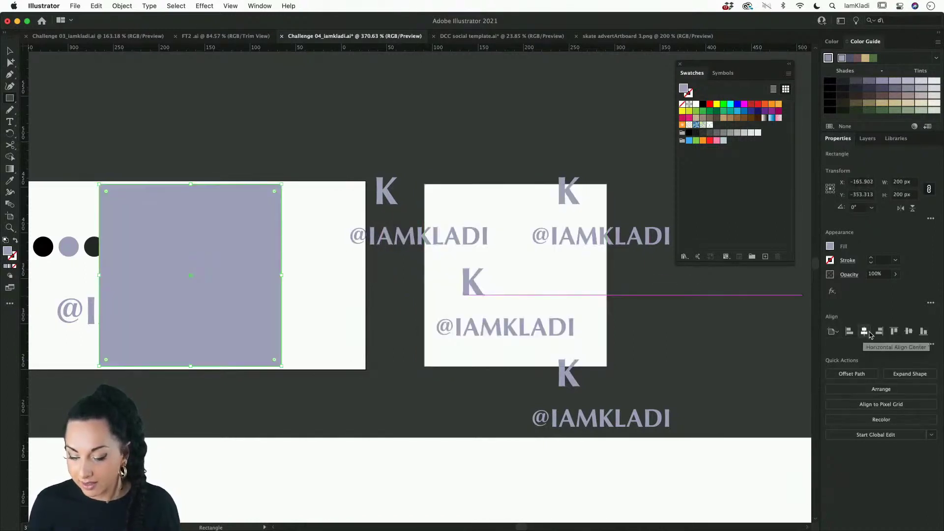
key(v)
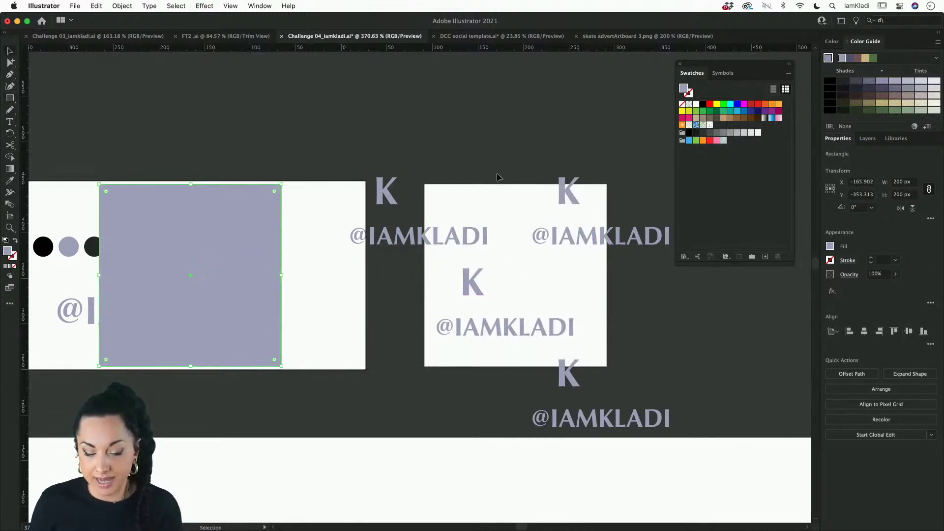
Bring the rectangle back to the square artboard and centre it there horizontally and vertically
click(522, 205)
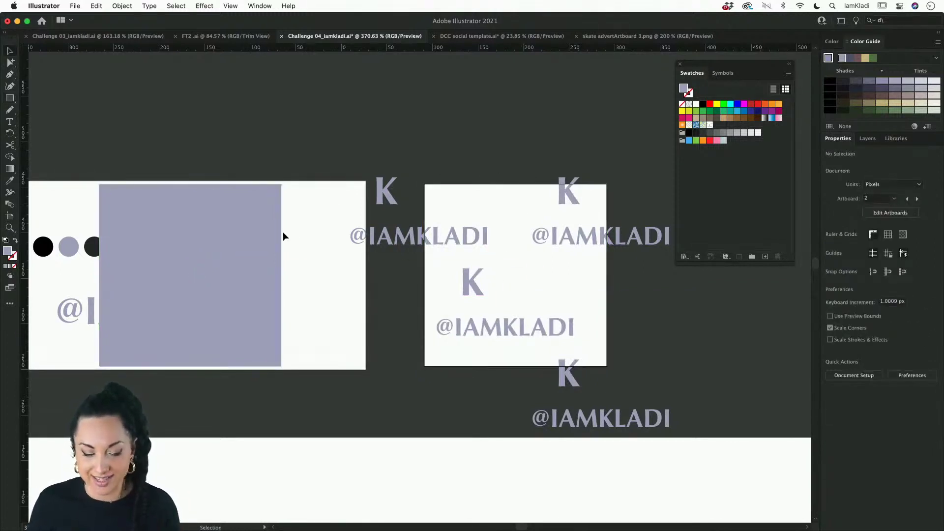
key(super+z)
click(501, 201)
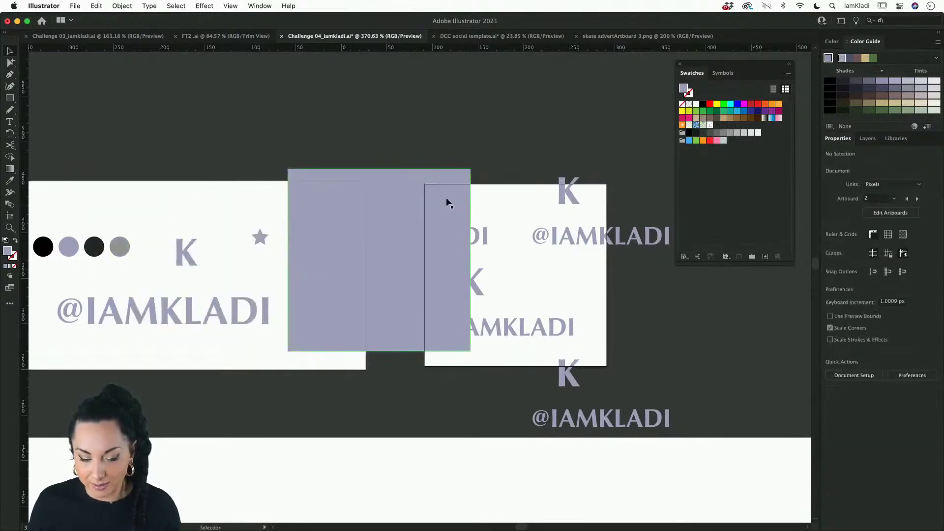
click(448, 201)
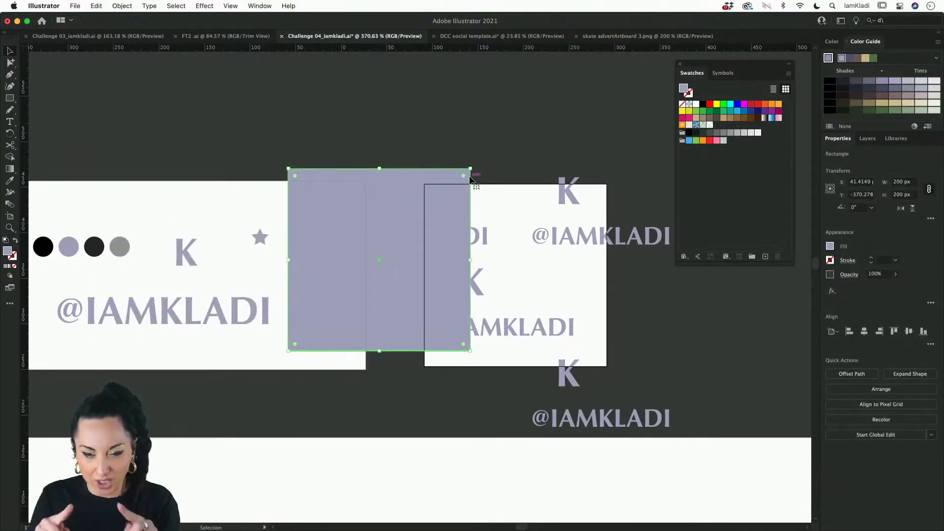
scroll(471, 178, up, 2)
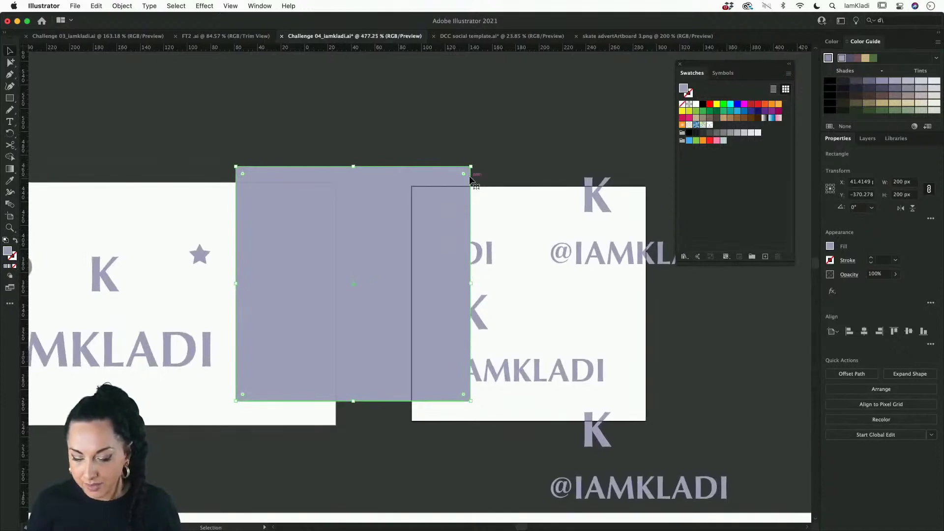
click(877, 332)
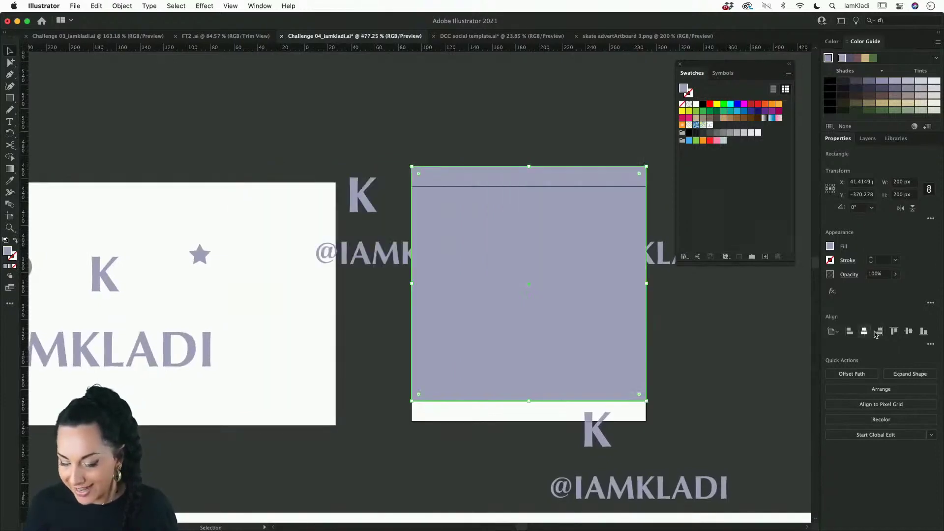
click(910, 332)
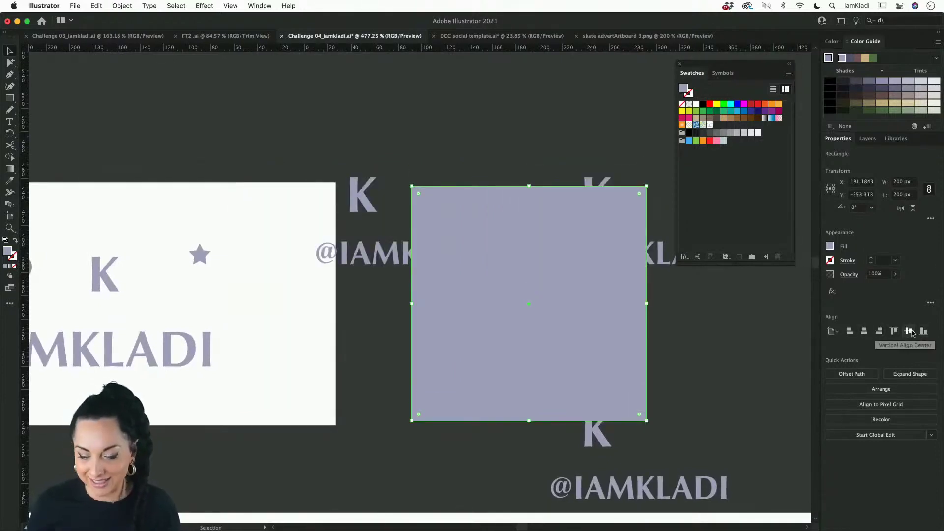
scroll(787, 373, down, 3)
scroll(787, 373, right, 2)
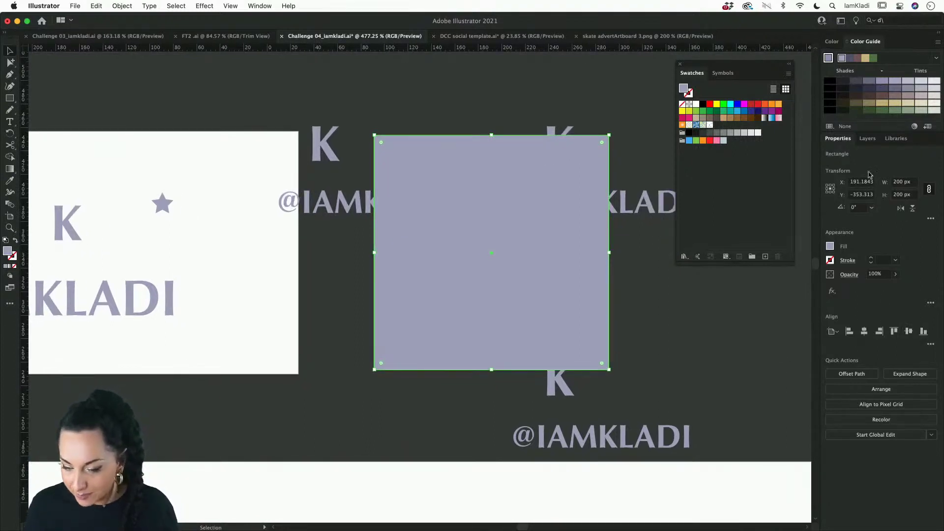
click(868, 138)
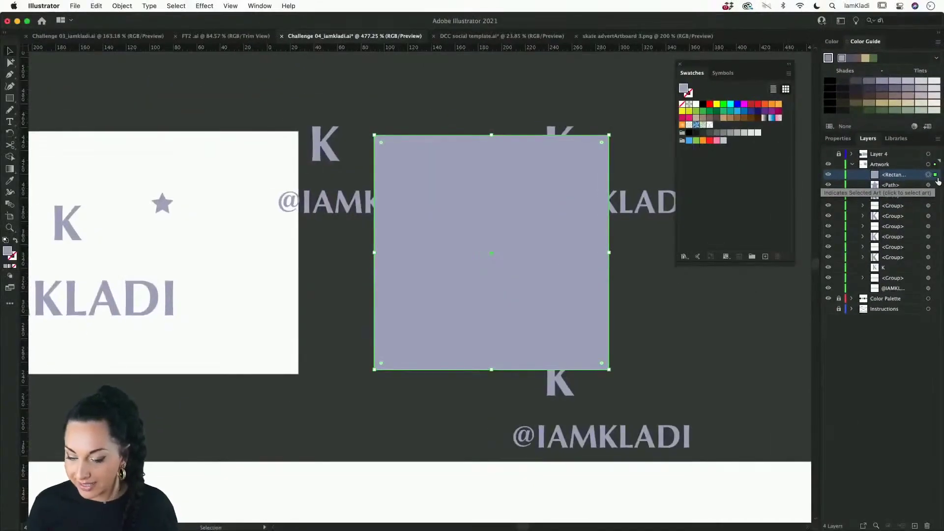
click(922, 195)
drag(920, 286, 922, 285)
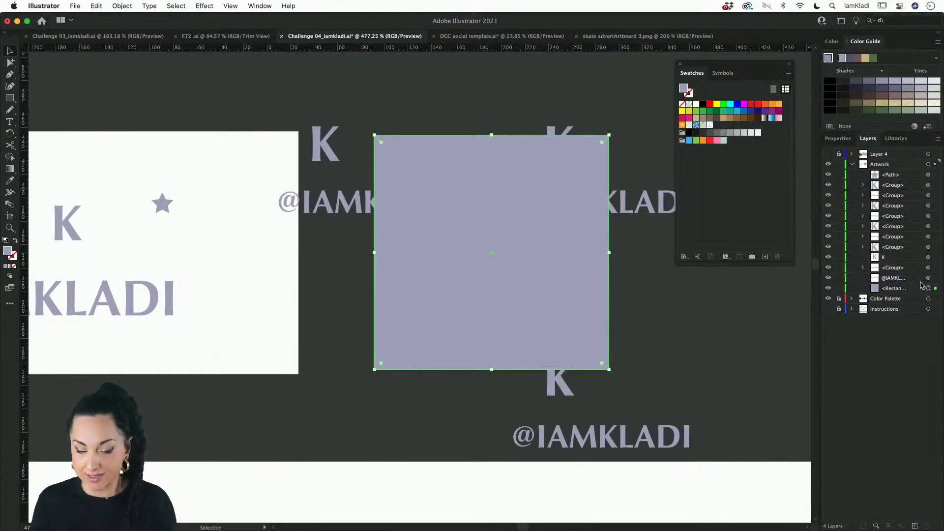
Try a yellow fill on the square behind the text, and set its fill to None
click(716, 104)
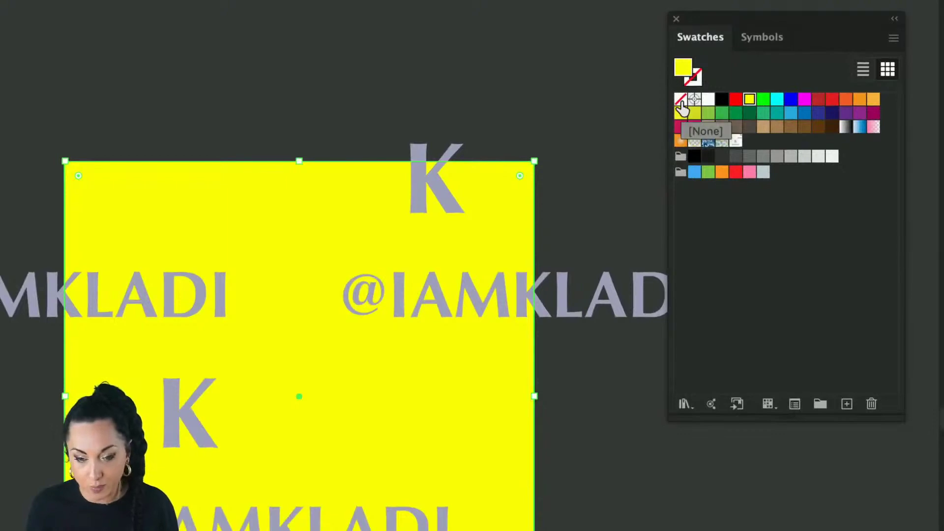
click(681, 101)
key(a)
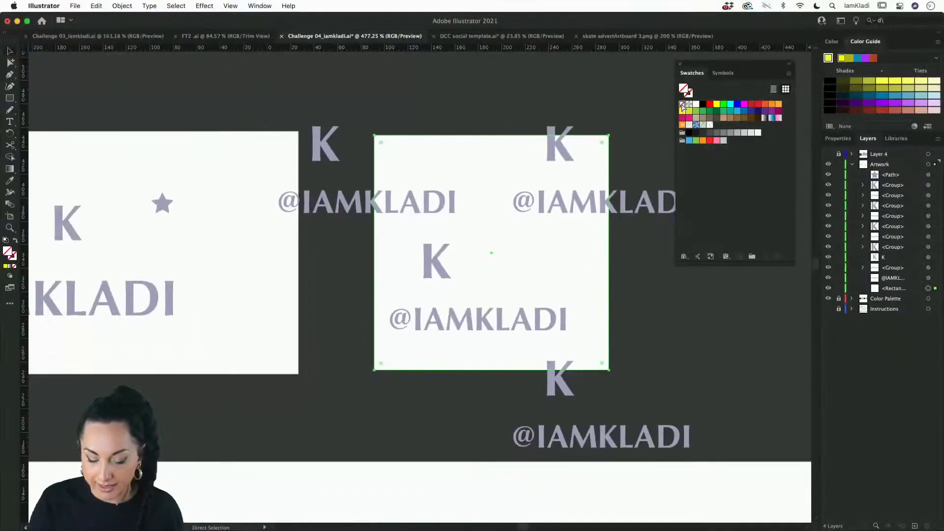
key(v)
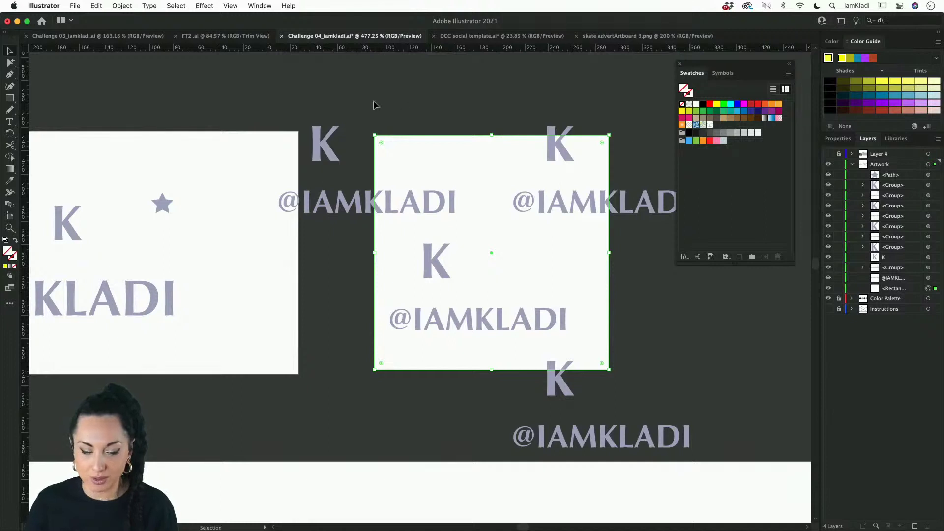
shift+click(640, 429)
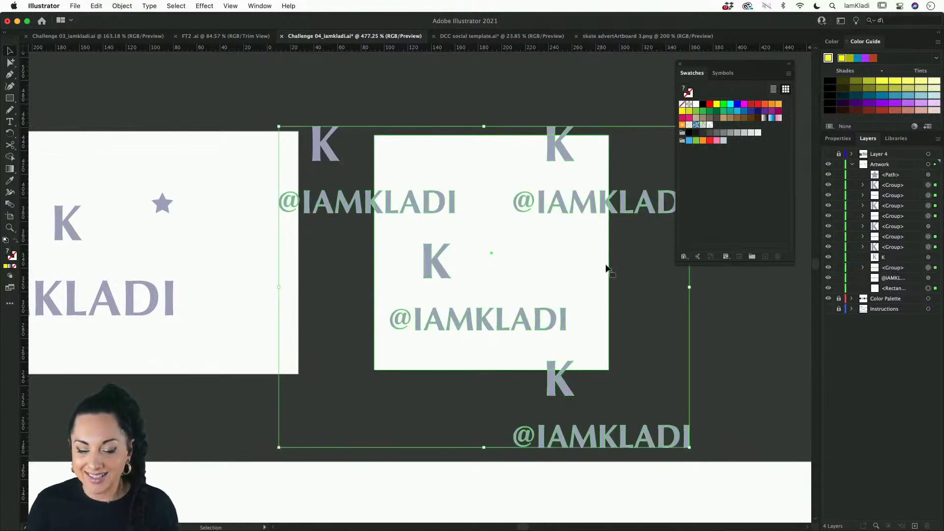
drag(571, 212, 724, 131)
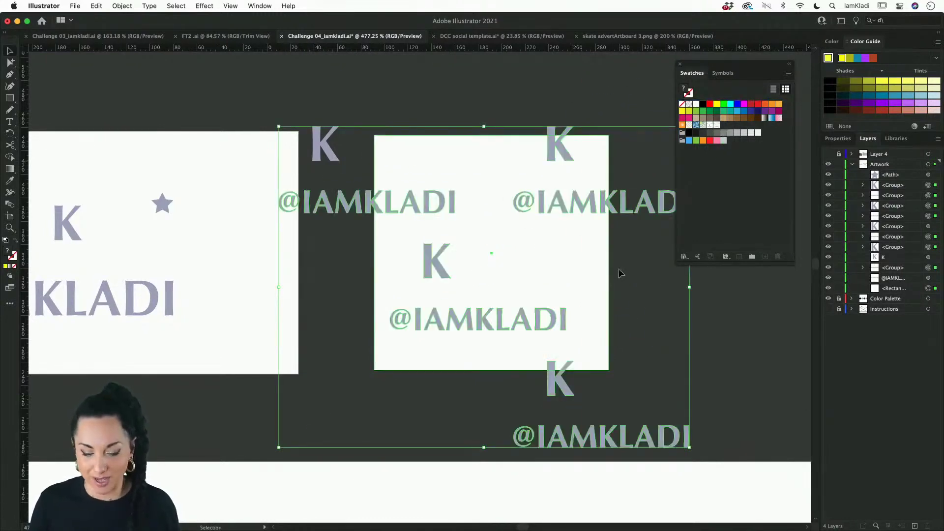
Draw a rectangle covering the entire large artboard, fill it with bright green, and fit its edges to the artboard
scroll(618, 268, down, 6)
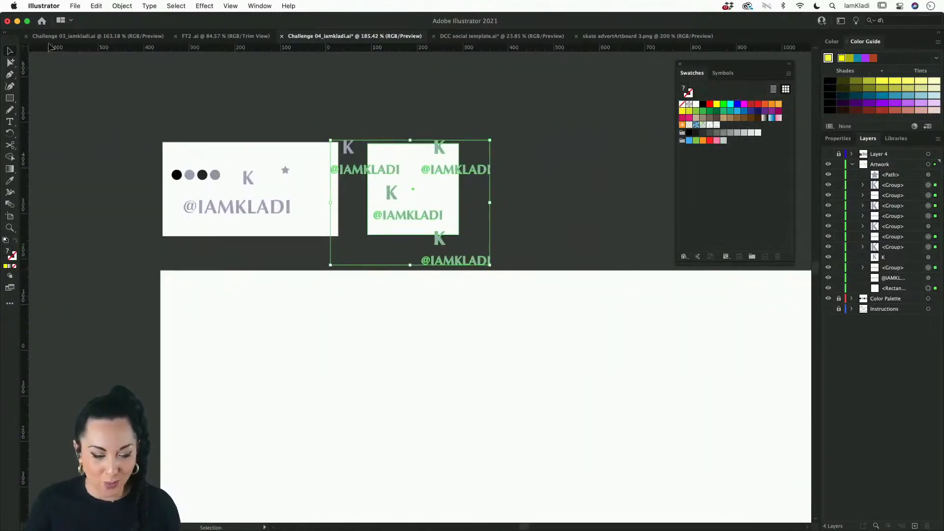
click(10, 98)
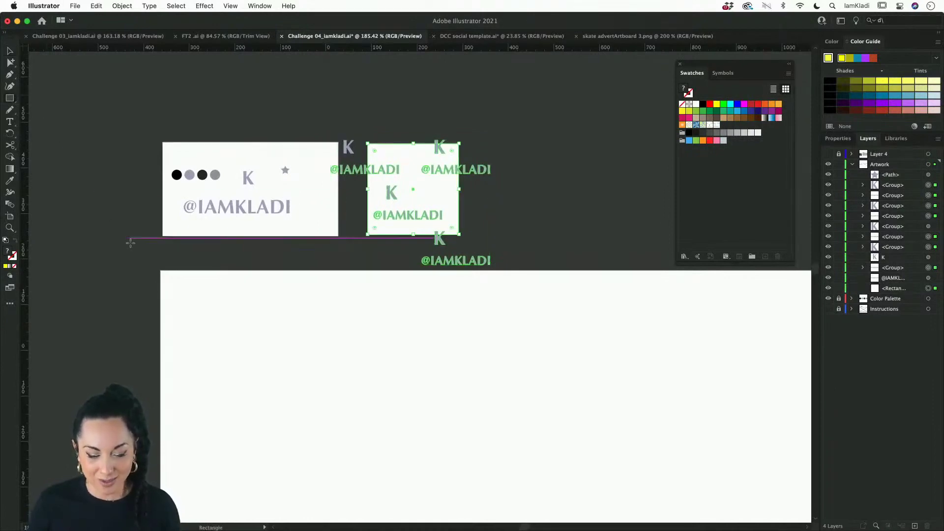
drag(159, 270, 817, 530)
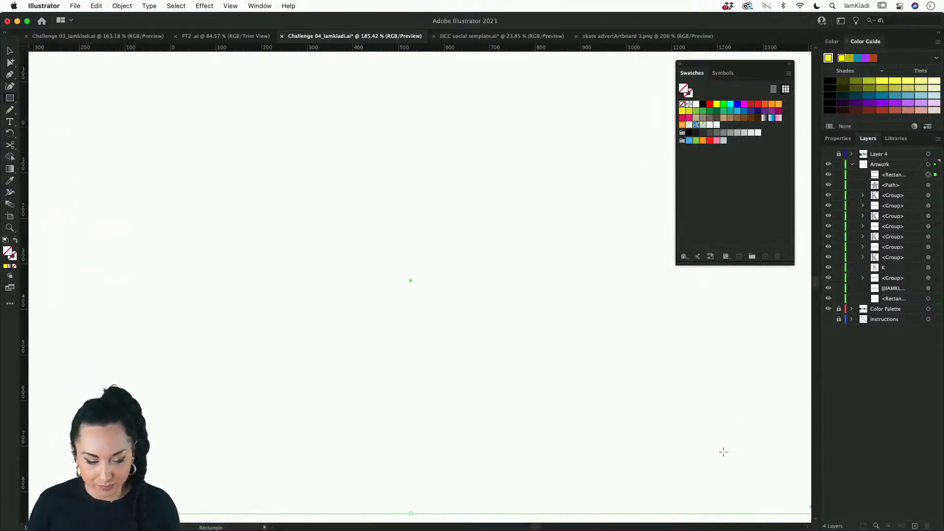
scroll(723, 451, down, 3)
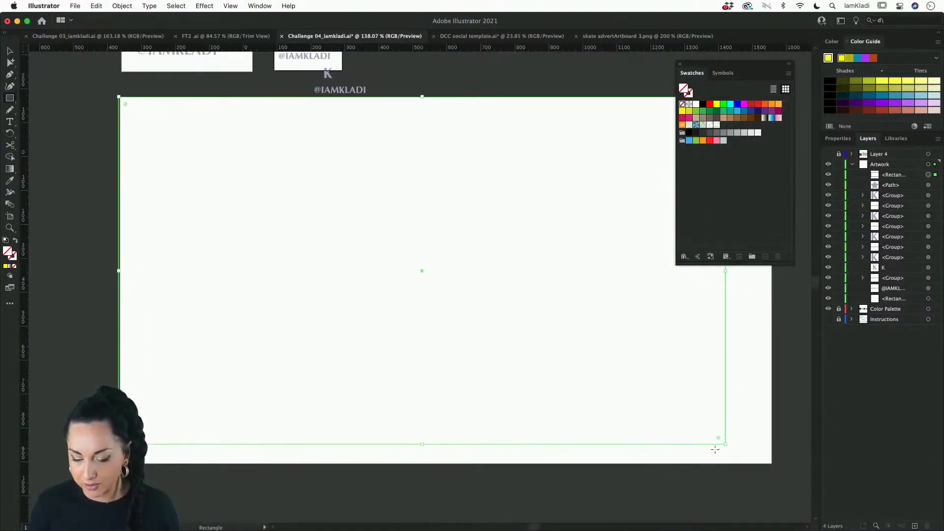
drag(725, 444, 772, 463)
click(721, 107)
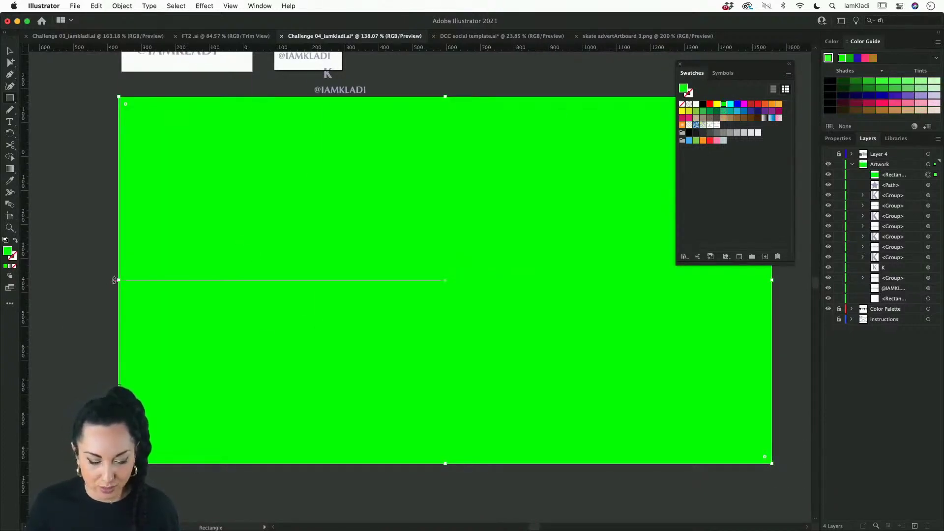
drag(117, 280, 120, 281)
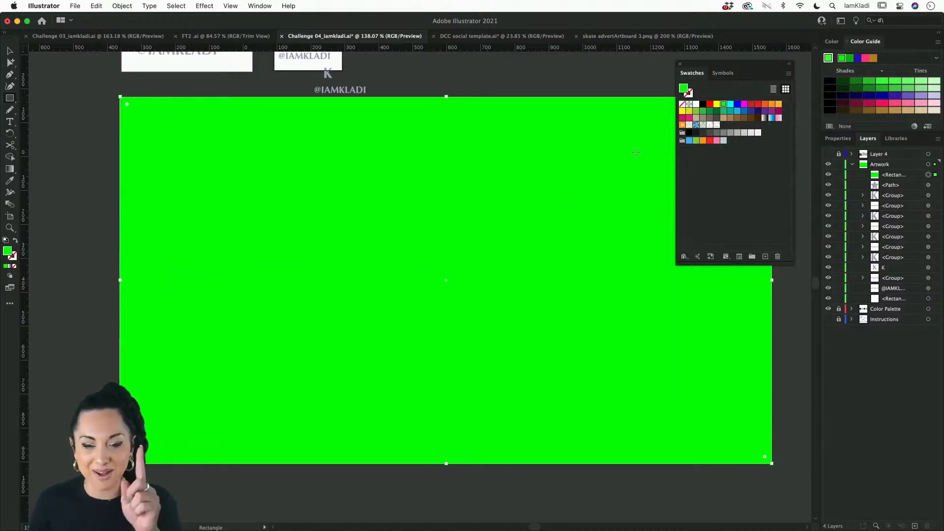
click(717, 126)
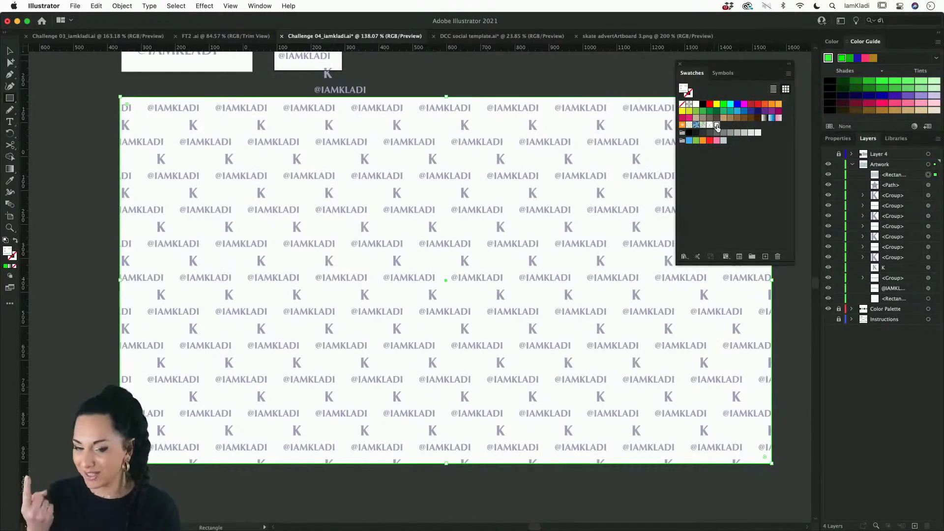
scroll(656, 157, down, 5)
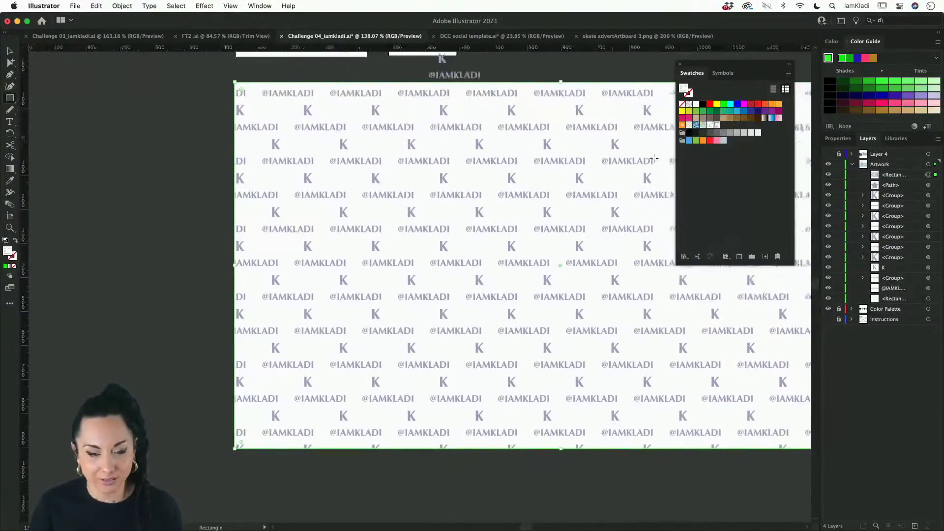
scroll(654, 157, right, 3)
scroll(654, 157, up, 1)
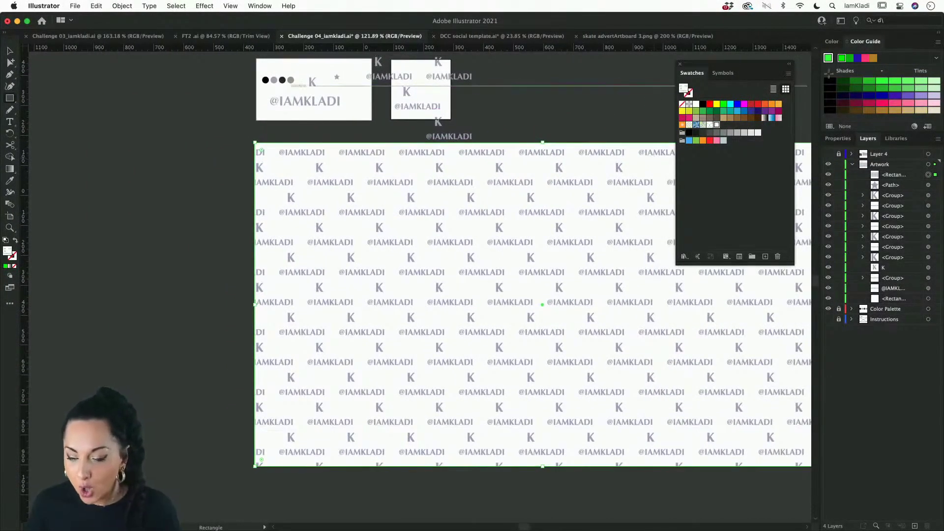
click(832, 42)
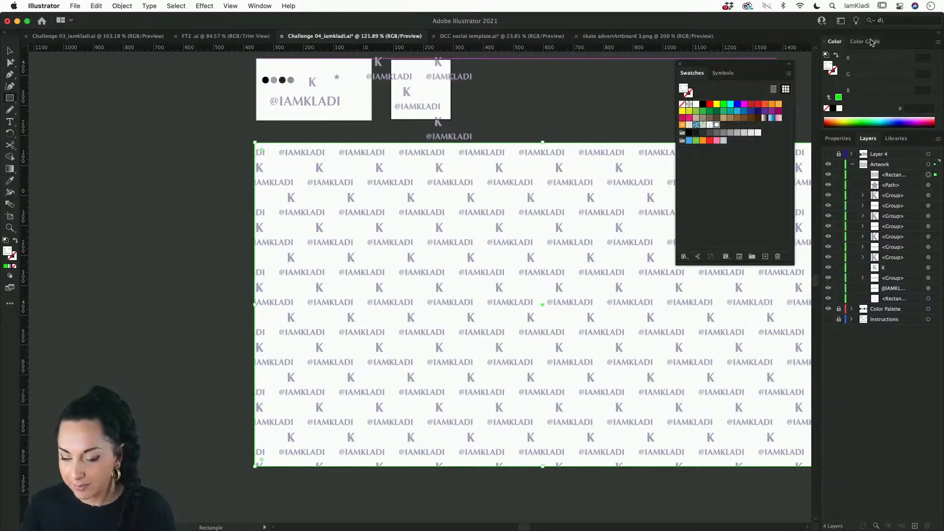
Place Kladi S352 final asset.png from the Desktop as a linked image on the empty canvas beside the large artboard, and deselect it
click(12, 51)
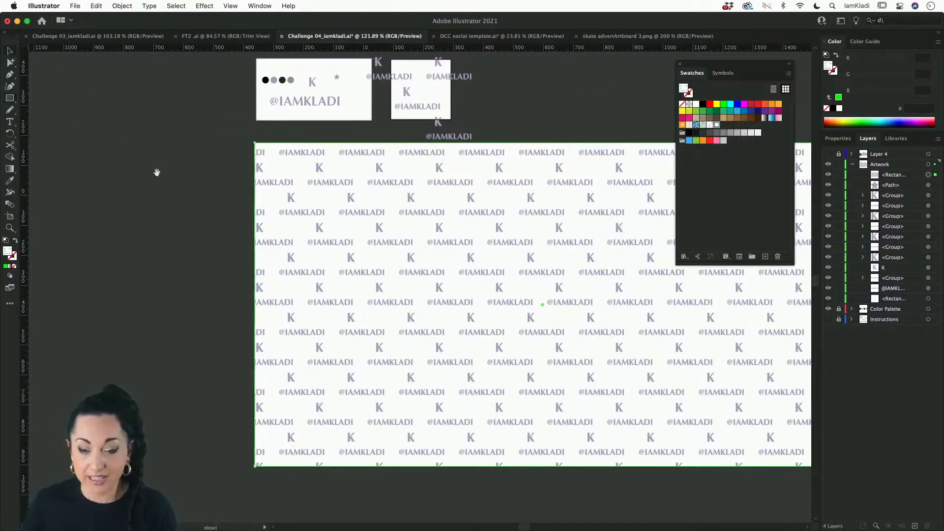
drag(157, 173, 515, 182)
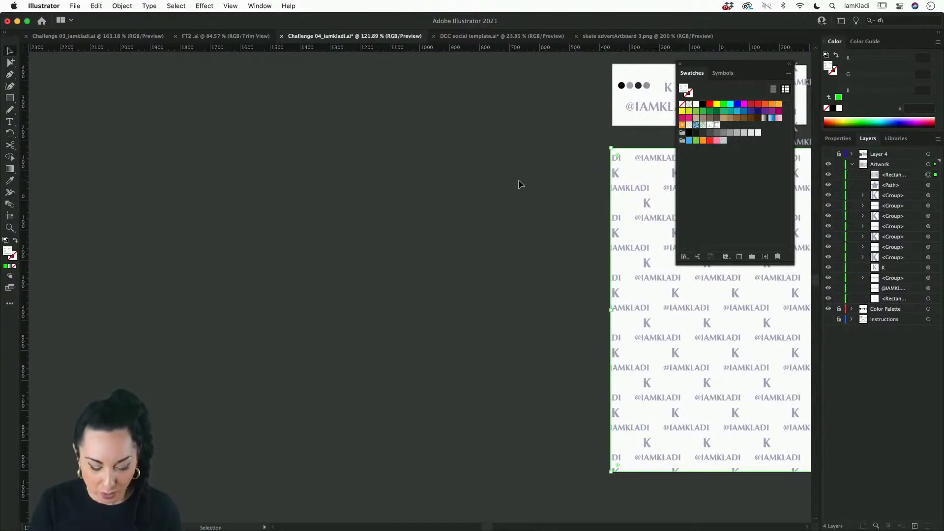
key(super+shift+p)
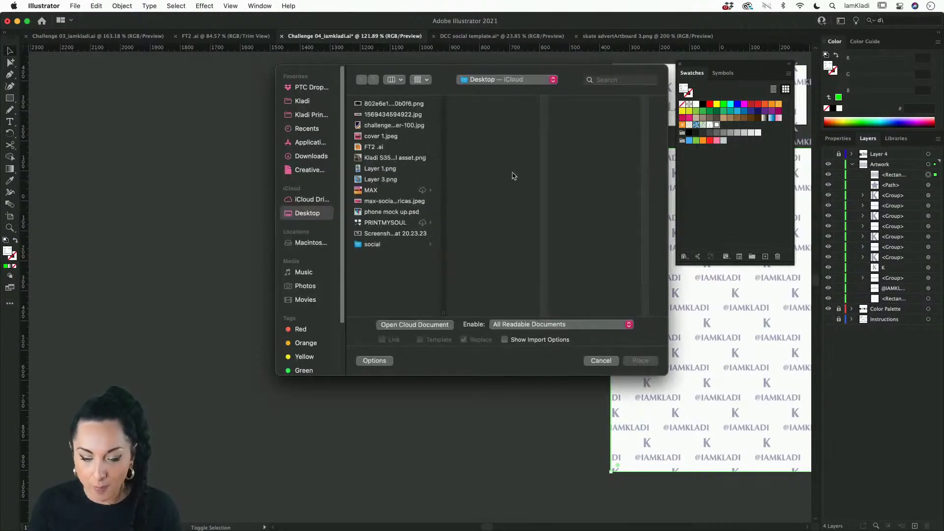
click(383, 168)
click(387, 157)
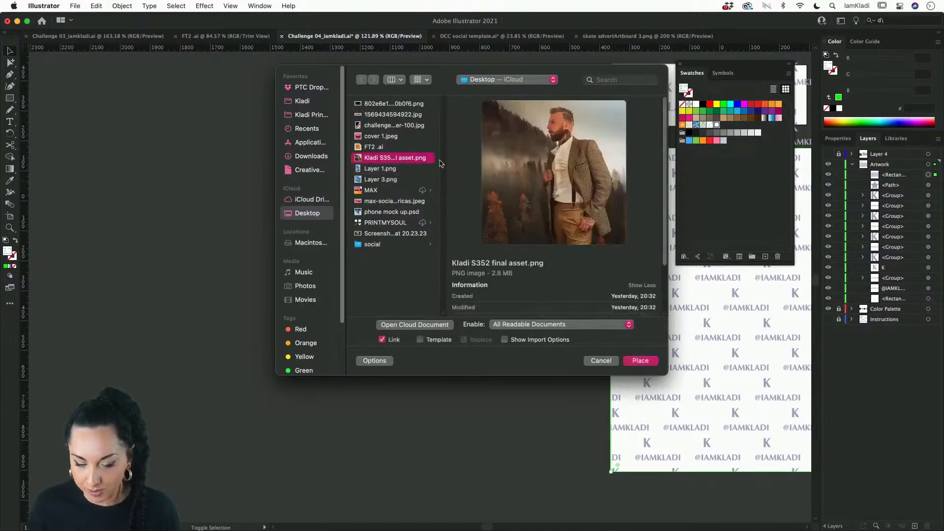
click(647, 365)
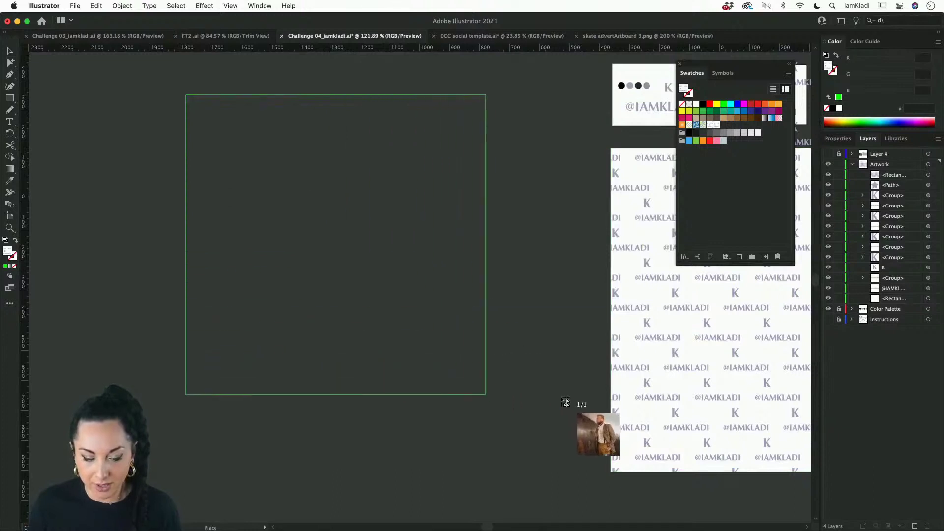
click(565, 403)
drag(420, 270, 444, 306)
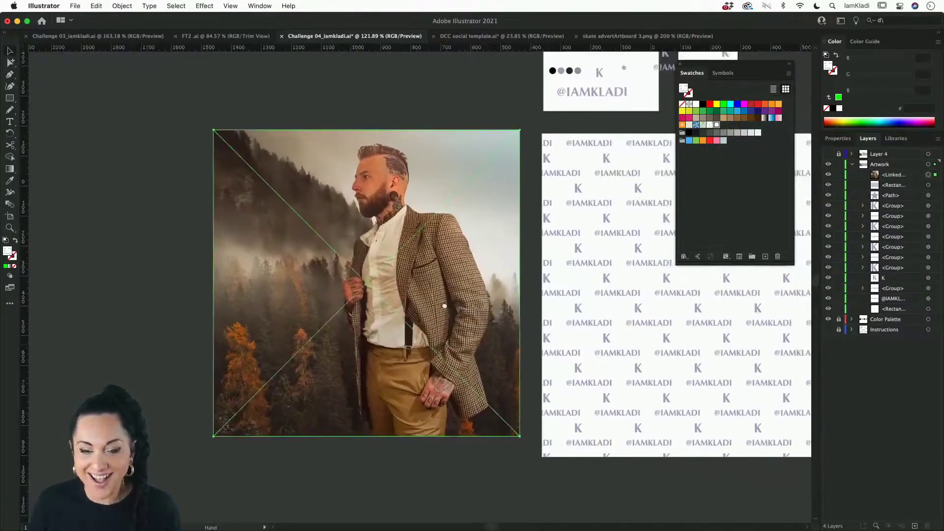
drag(379, 311, 338, 300)
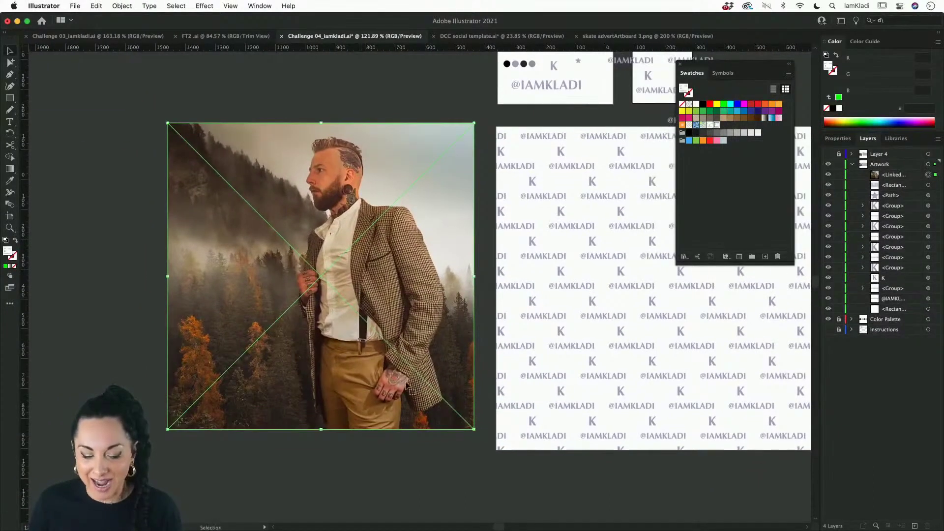
click(398, 451)
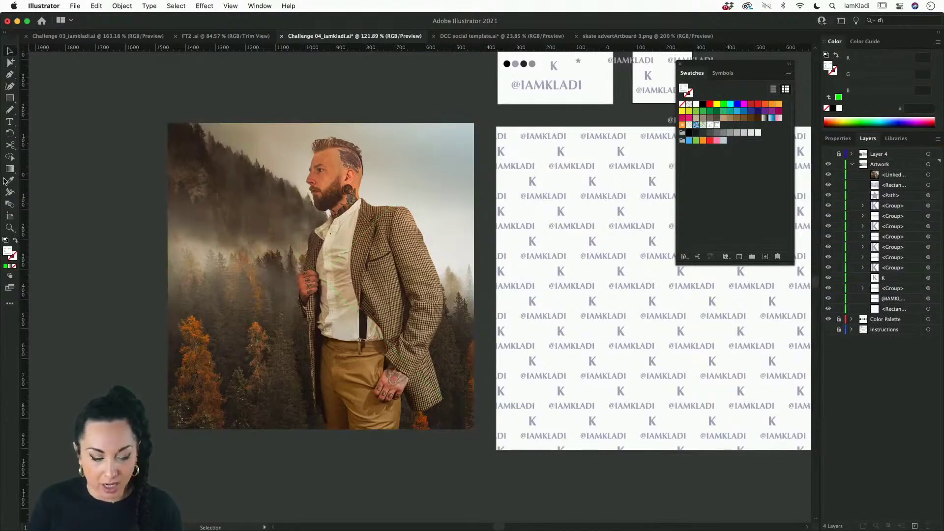
Draw a pattern-filled rectangle of about 1022 × 1037 px over the placed photo and set its blending mode to Multiply
click(9, 98)
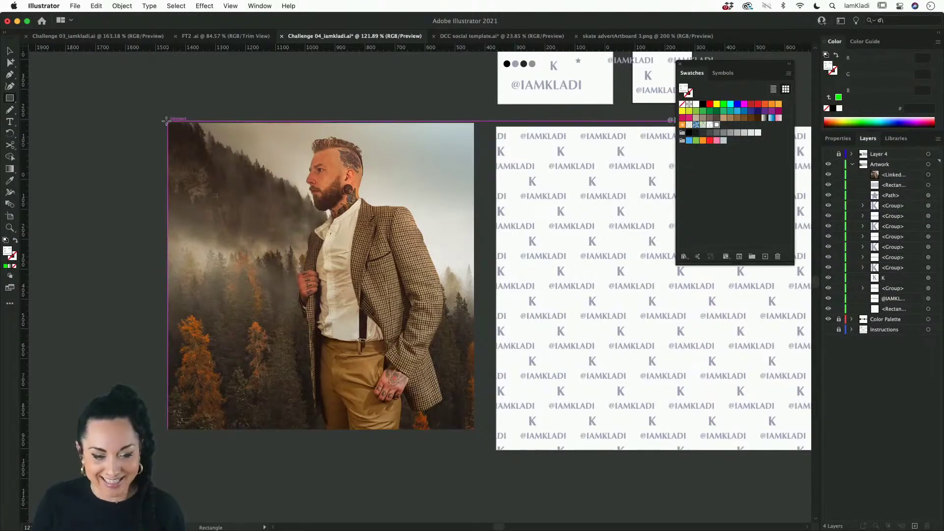
drag(167, 120, 474, 432)
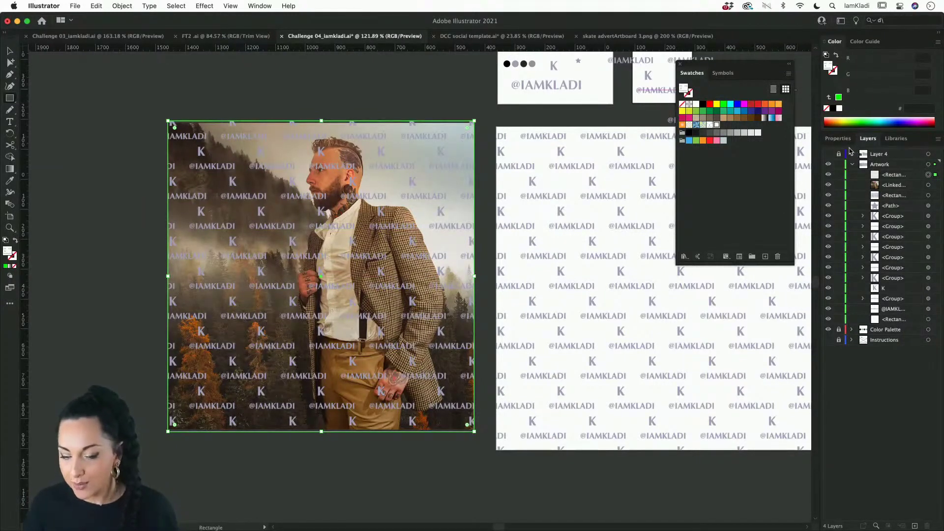
click(838, 138)
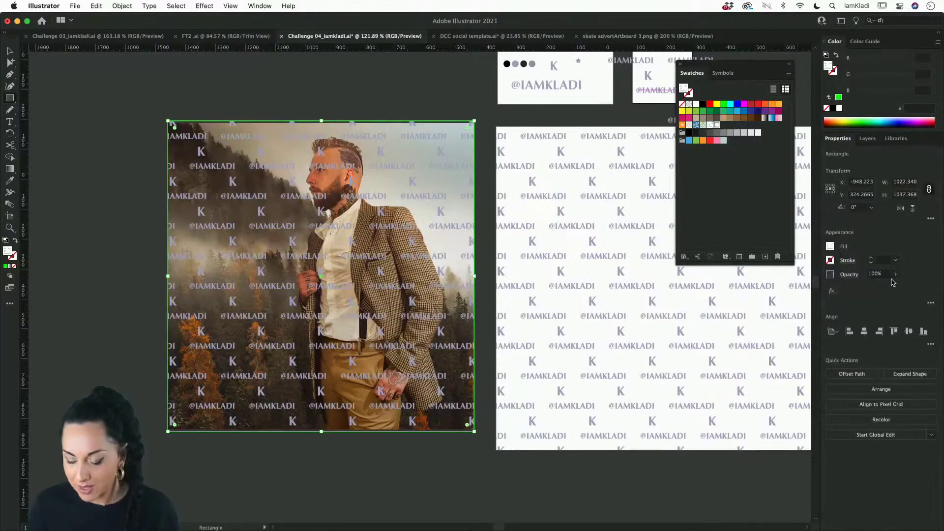
click(854, 276)
click(775, 295)
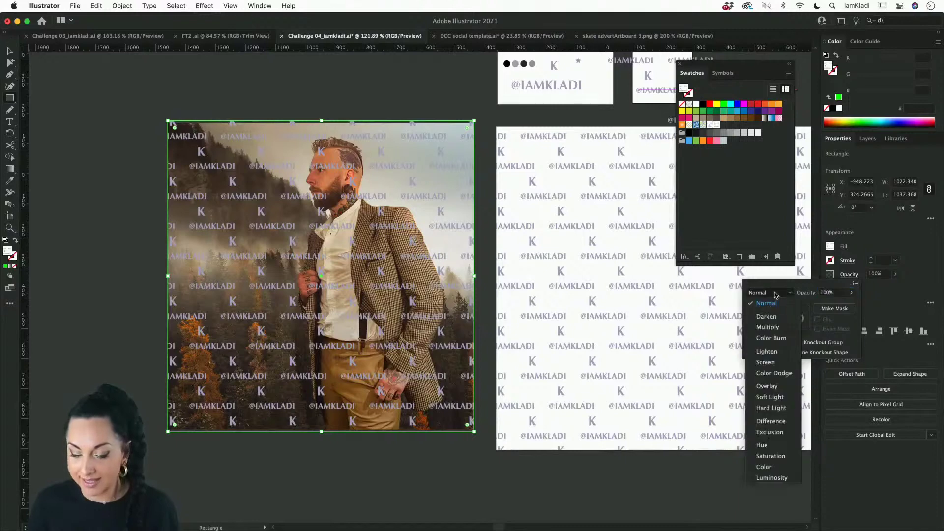
click(787, 328)
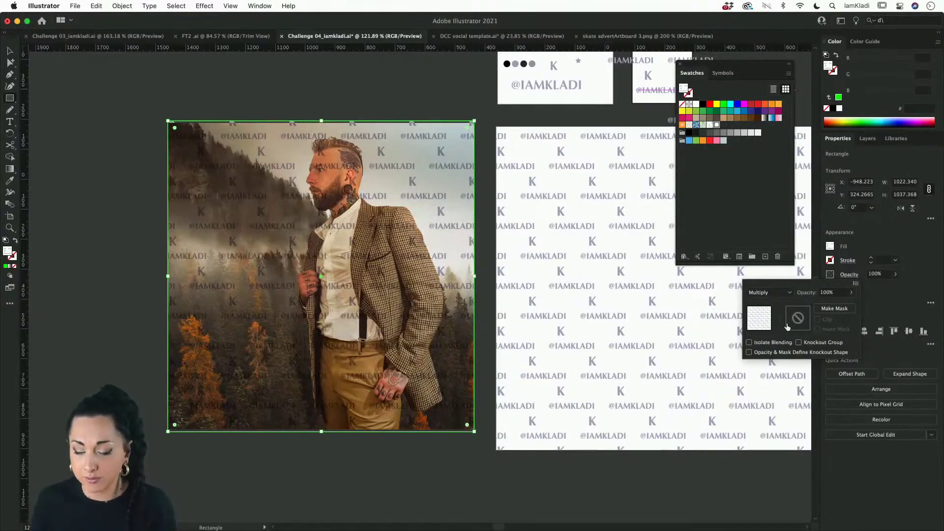
Lower the opacity of the watermark rectangle over the photo to 70%
click(896, 275)
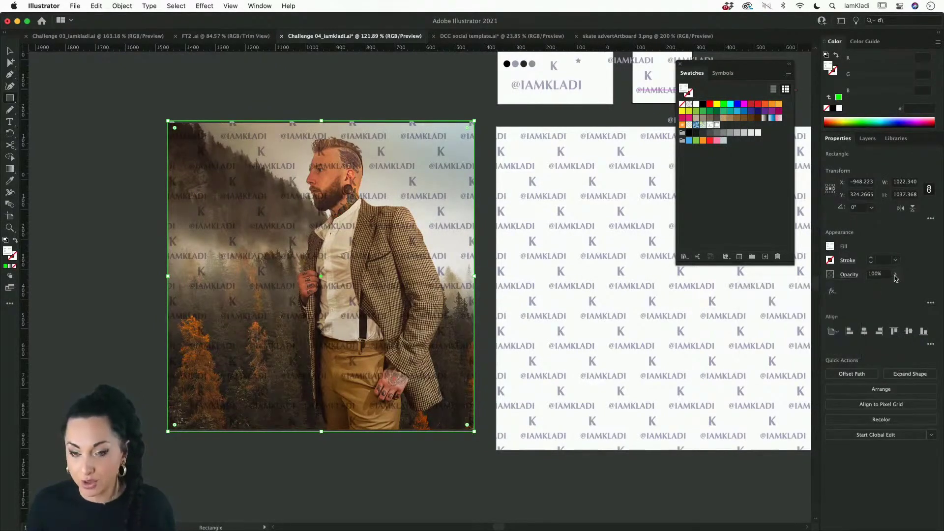
click(896, 275)
mouse_move(893, 287)
mouse_down()
mouse_move(867, 290)
mouse_move(889, 286)
mouse_up()
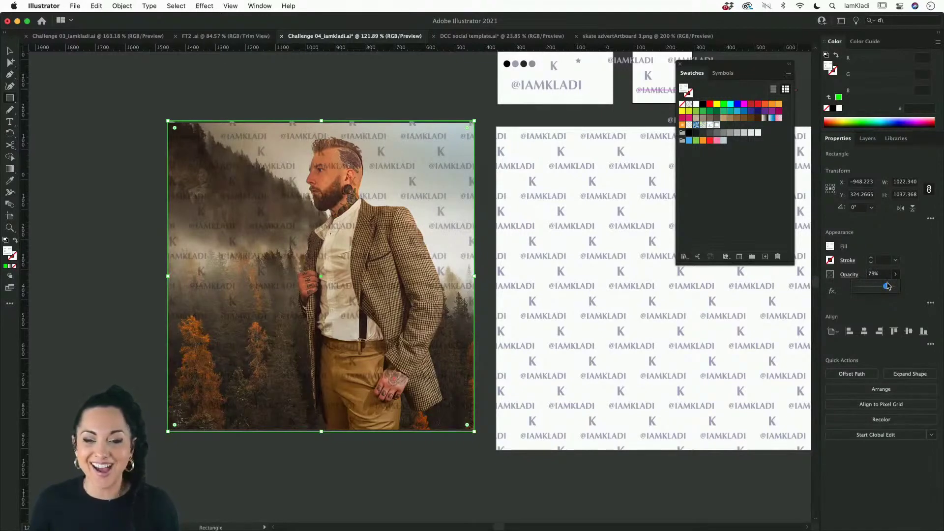
drag(889, 286, 878, 290)
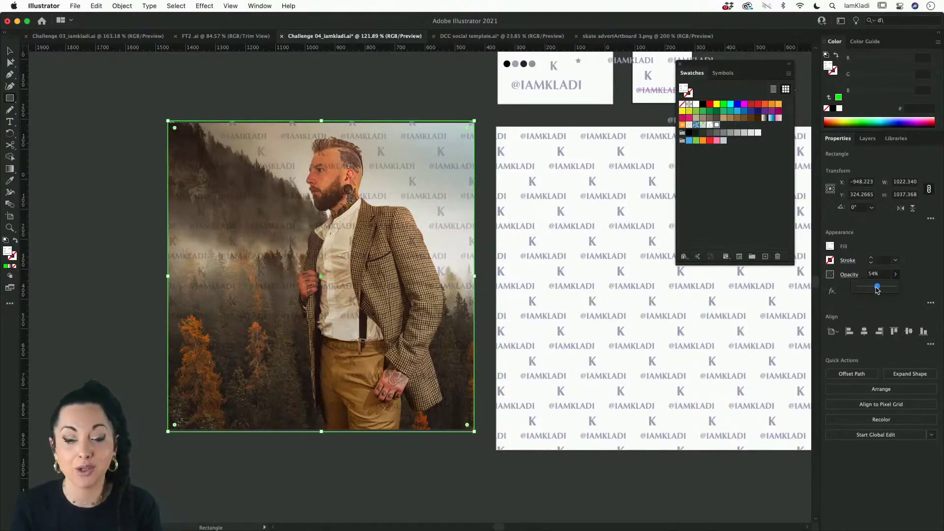
mouse_move(877, 288)
mouse_down()
mouse_move(904, 287)
mouse_move(884, 290)
mouse_up()
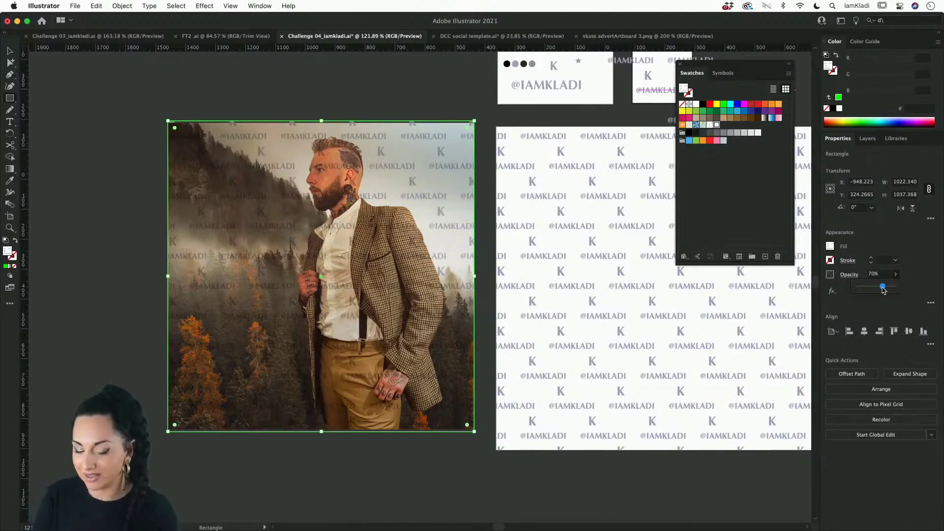
scroll(659, 395, right, 3)
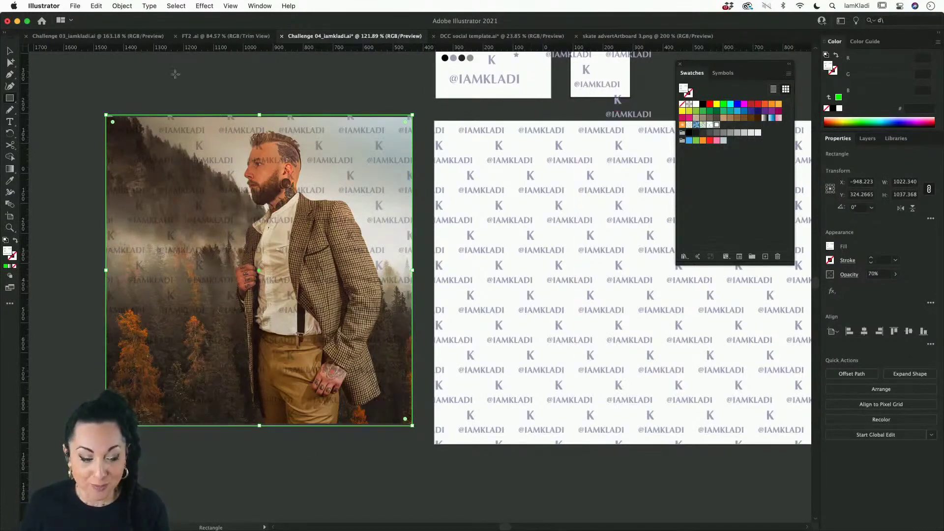
Dock the floating Swatches panel with the Color panel and close the leftover Symbols panel
click(10, 50)
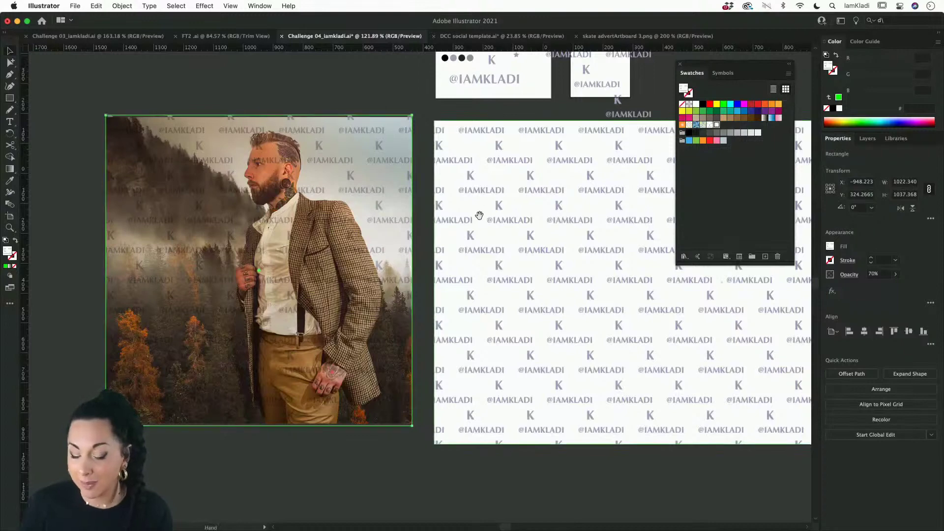
scroll(595, 200, right, 10)
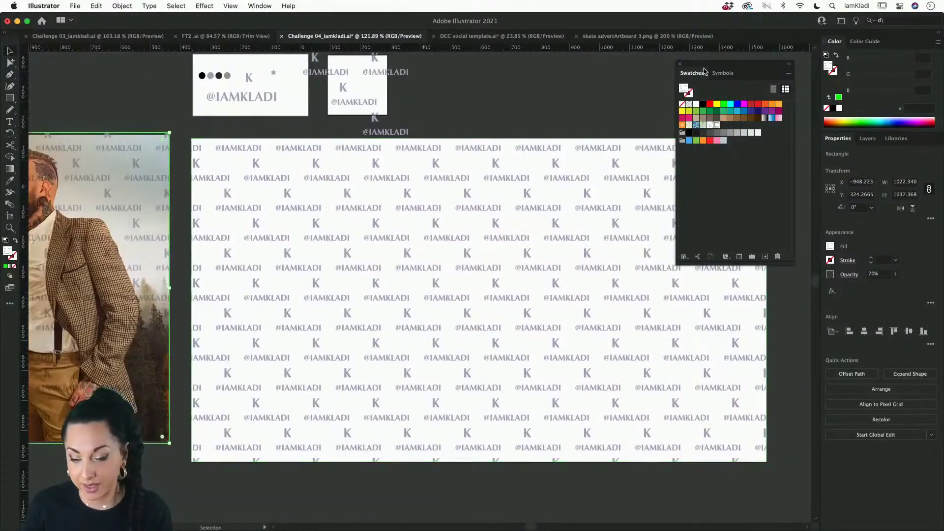
drag(701, 73, 853, 57)
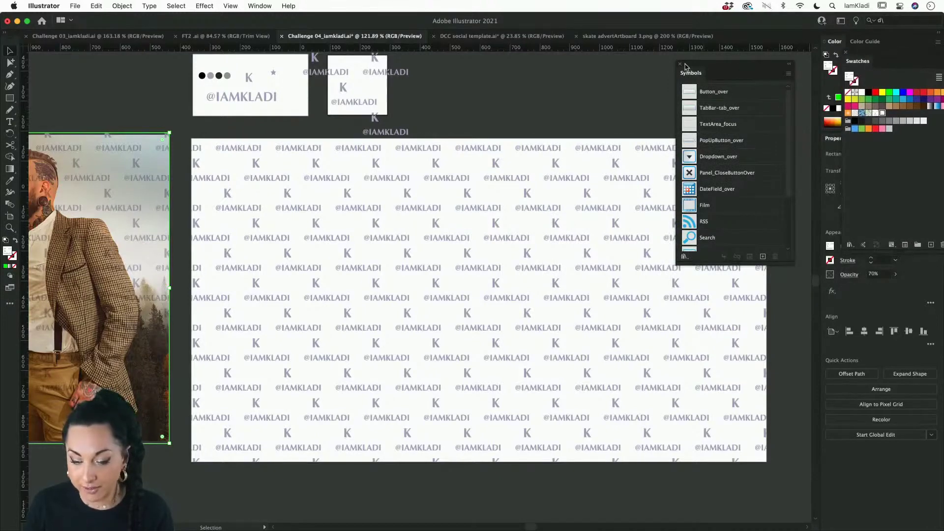
click(681, 64)
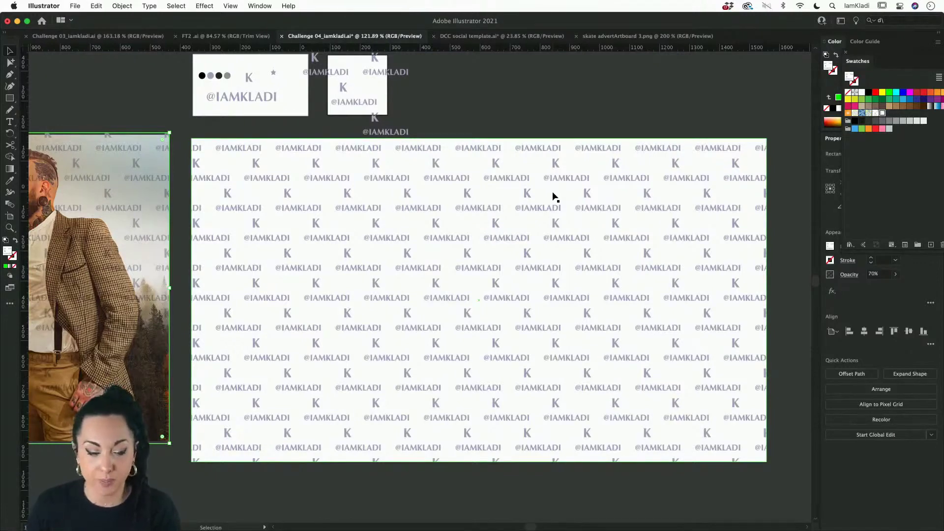
click(74, 6)
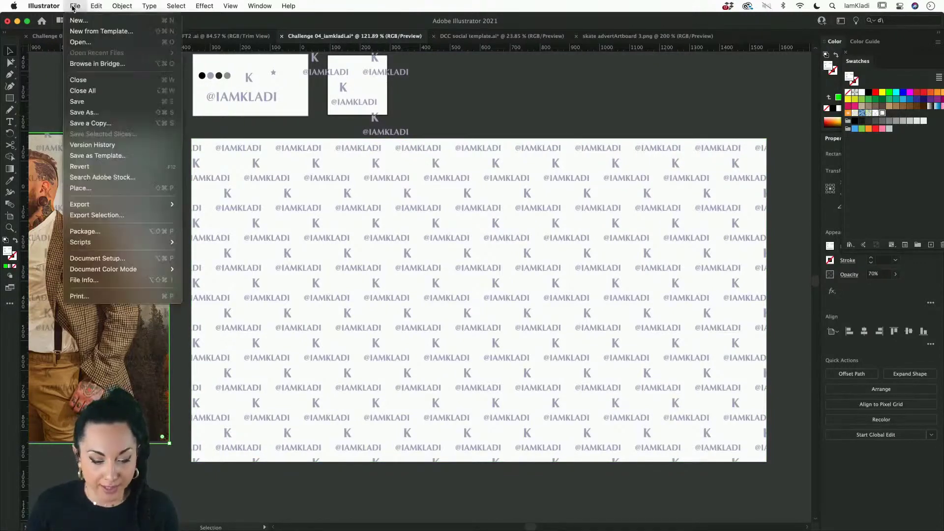
mouse_move(103, 206)
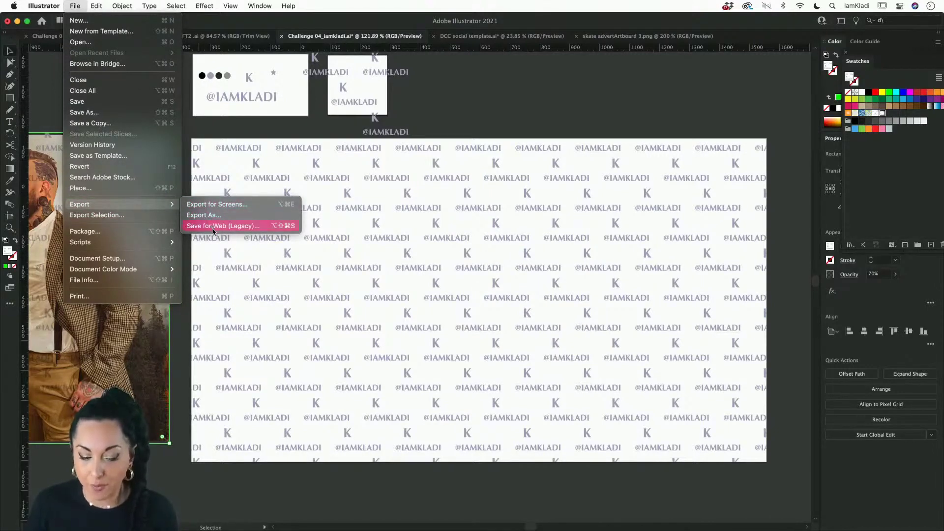
click(257, 227)
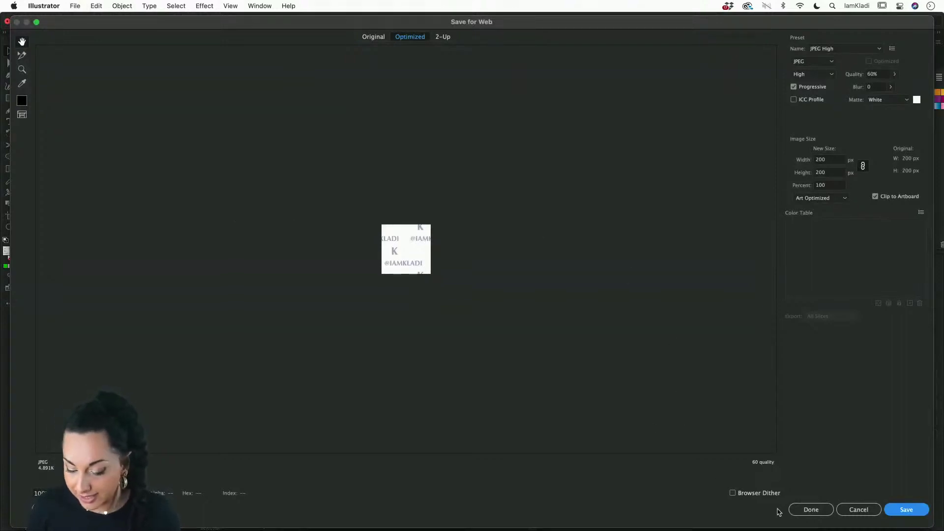
click(859, 509)
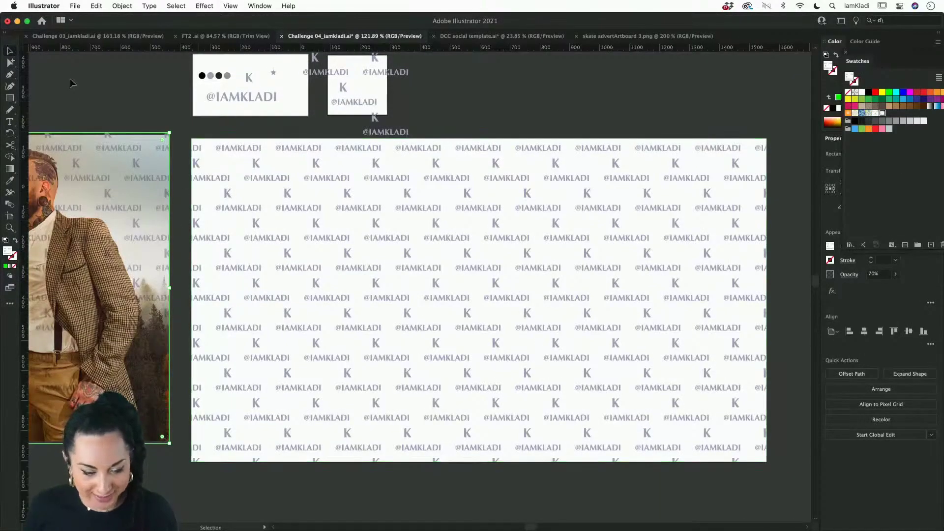
Make the large pattern-filled artboard 03 the active artboard
click(9, 217)
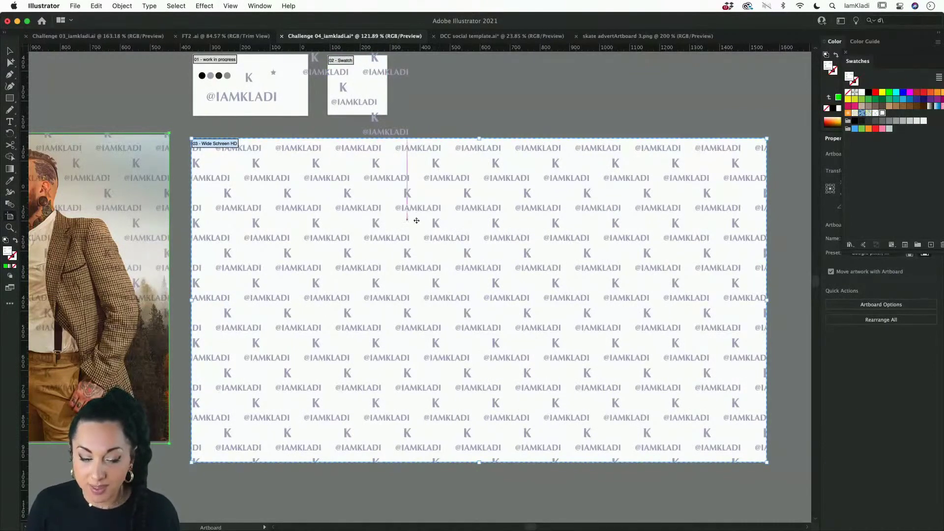
click(82, 7)
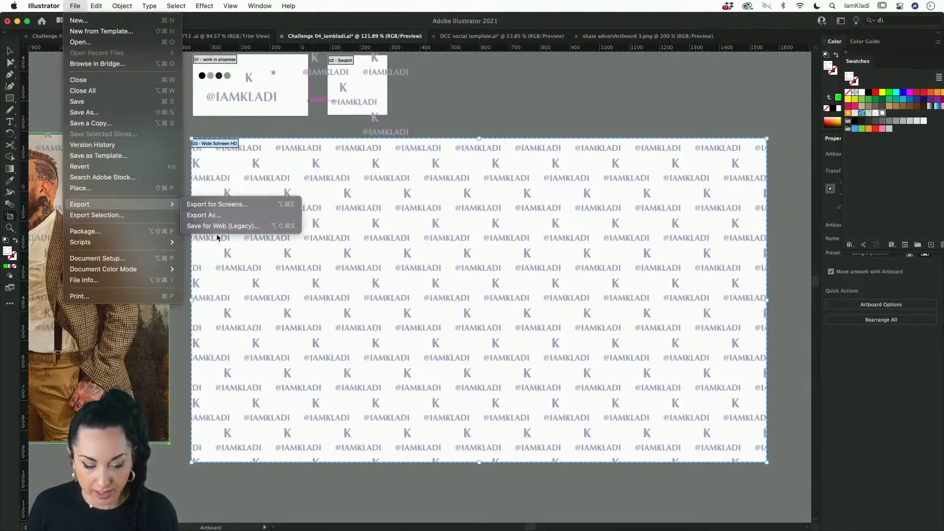
click(212, 215)
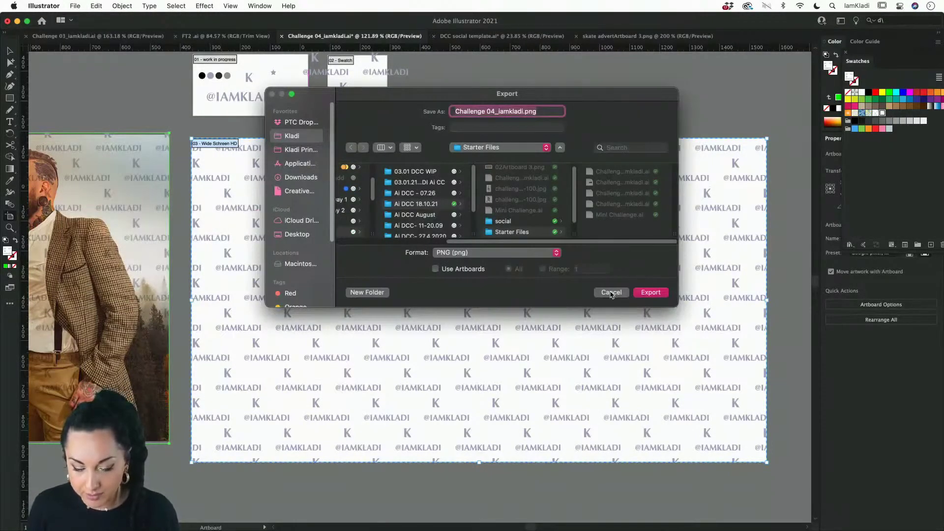
click(611, 292)
Open the large artboard in Save for Web and choose the PNG-24 preset, keeping Art Optimized
click(77, 6)
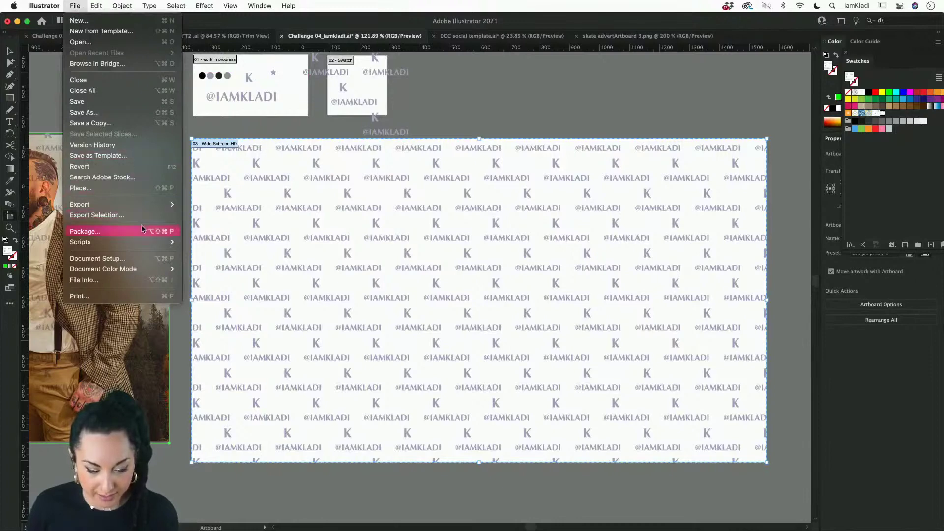
mouse_move(147, 204)
click(240, 227)
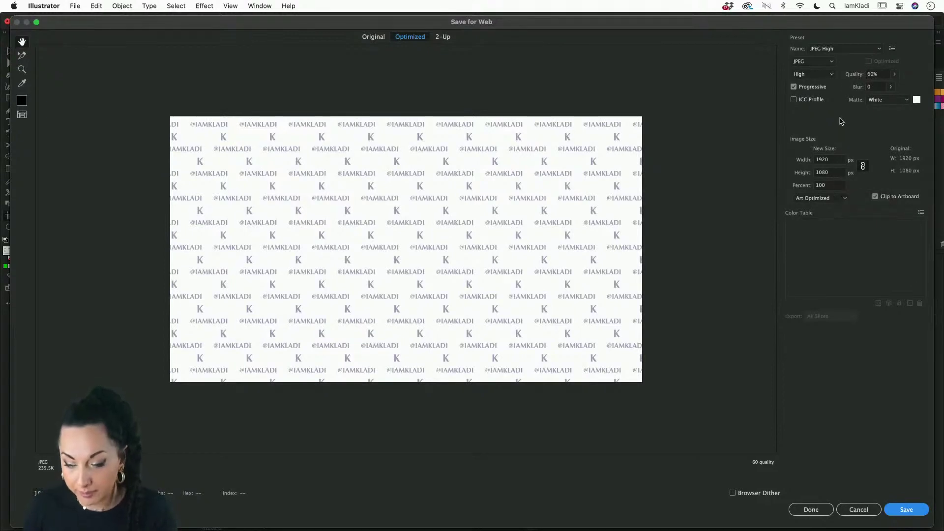
click(826, 51)
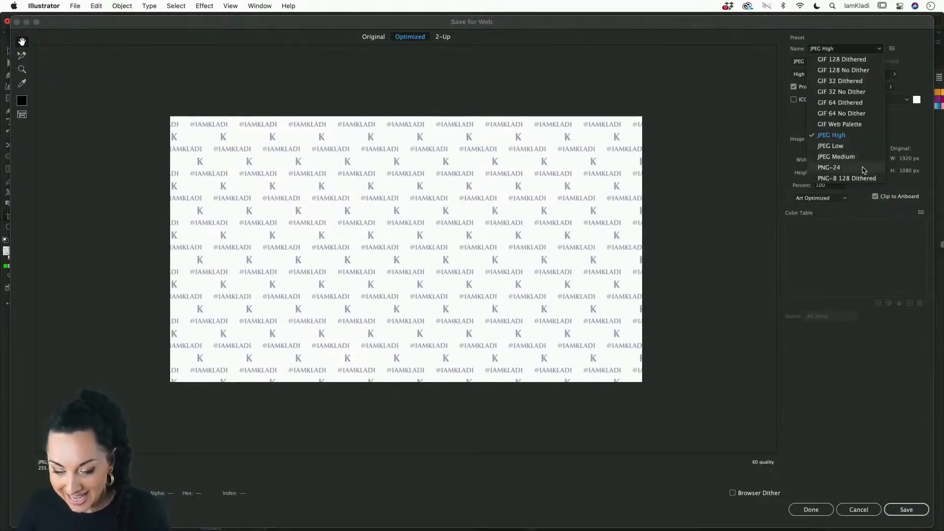
click(836, 168)
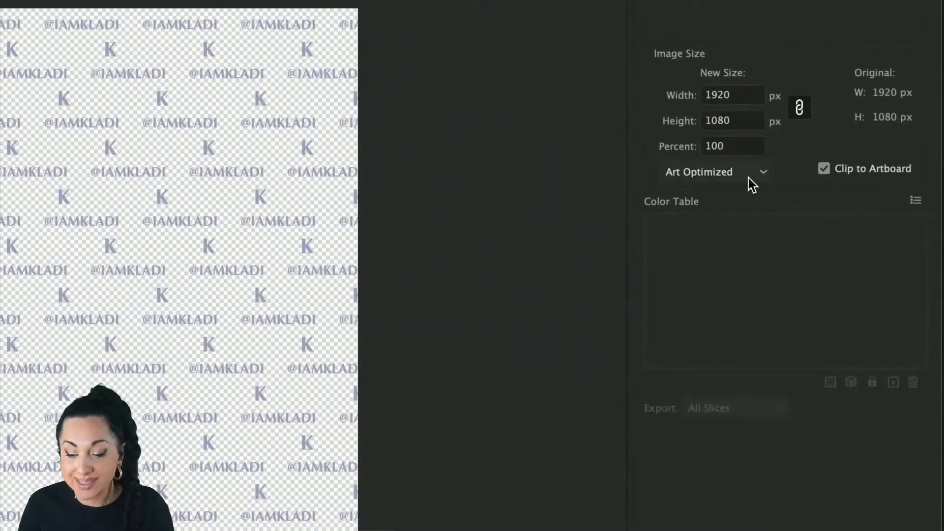
click(758, 176)
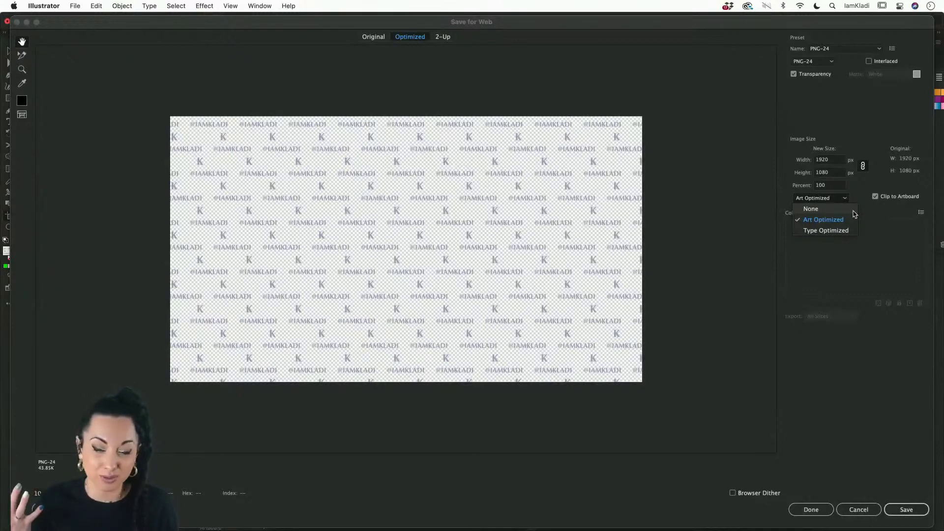
click(915, 511)
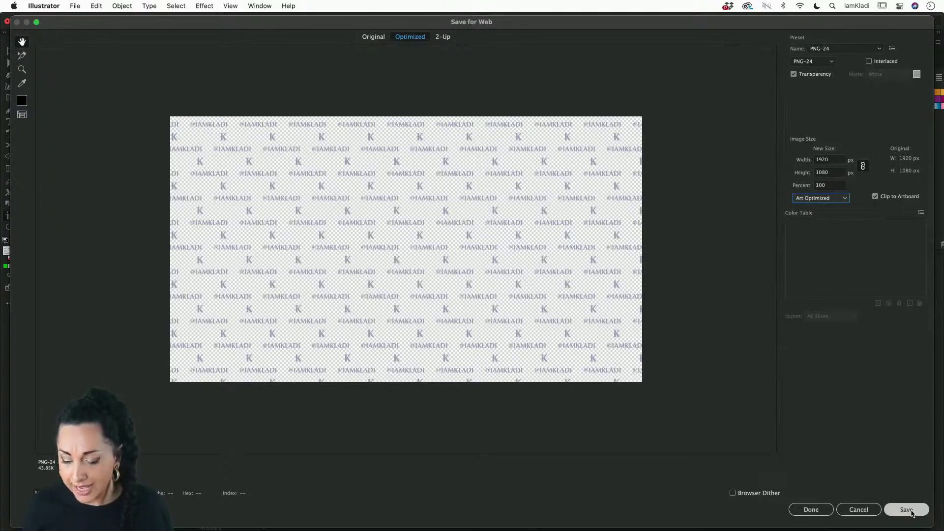
Save the transparent PNG to the Desktop under the file name watermark_iamkladi
click(910, 511)
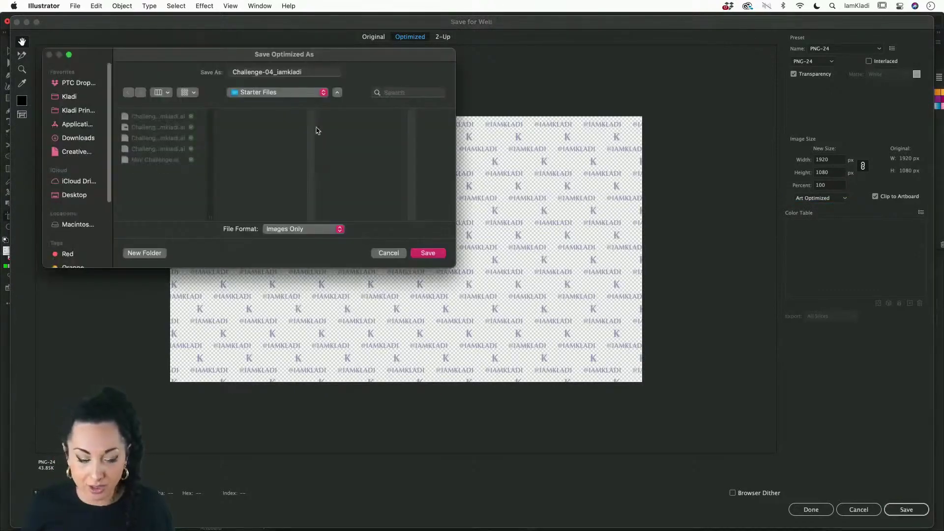
click(74, 194)
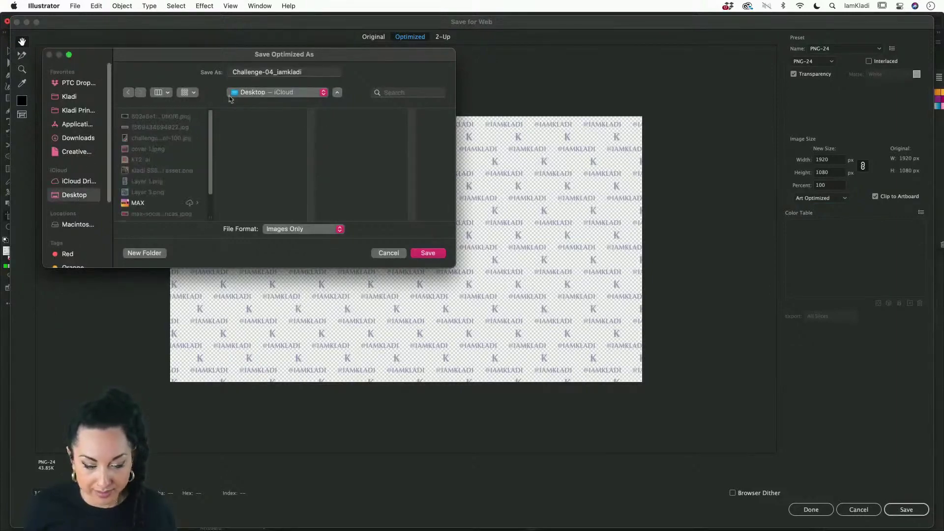
click(261, 69)
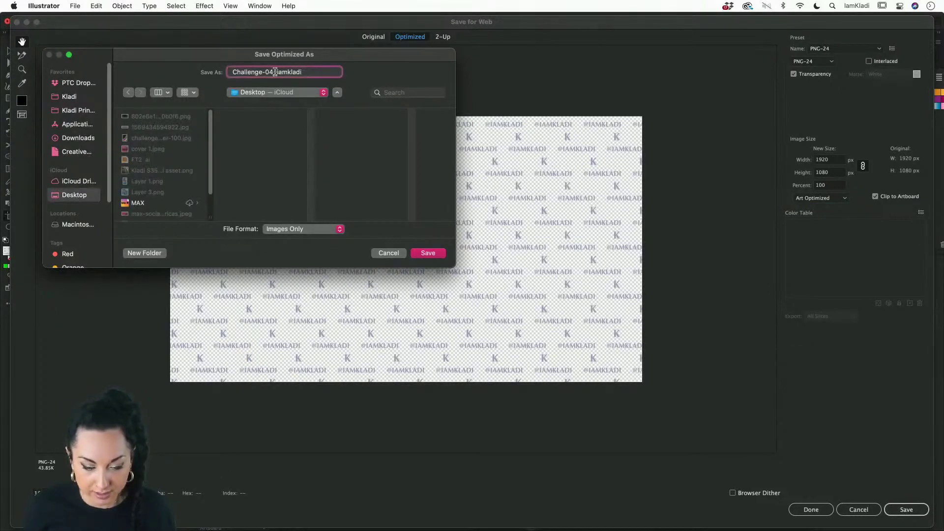
drag(275, 72, 173, 65)
key(BackSpace)
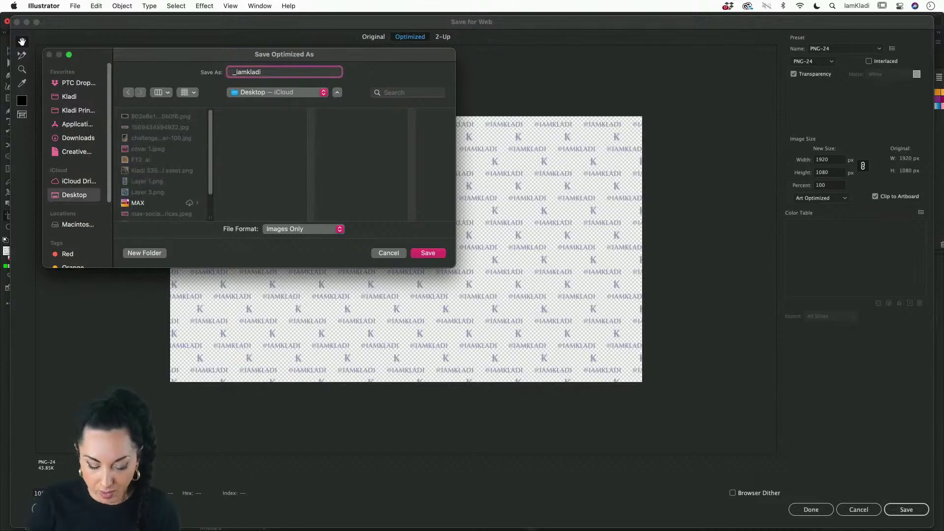
text(waterma)
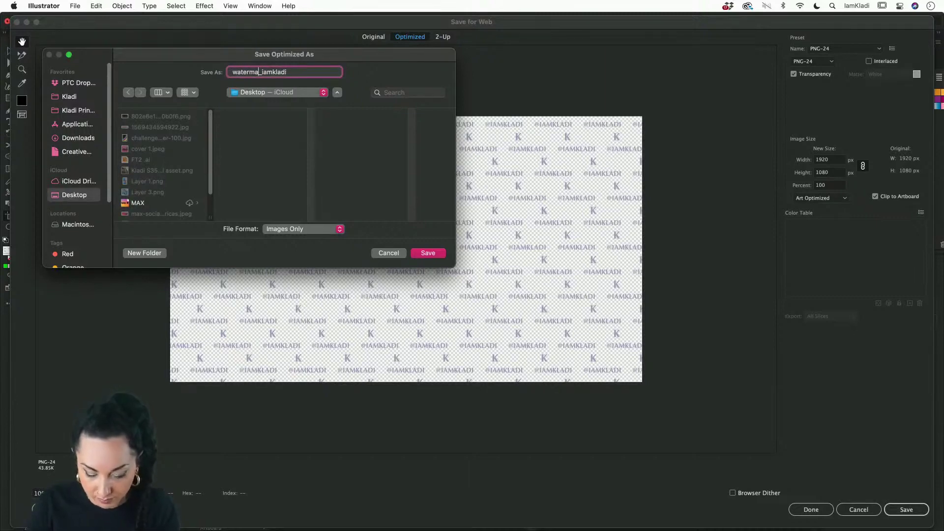
text(rkl)
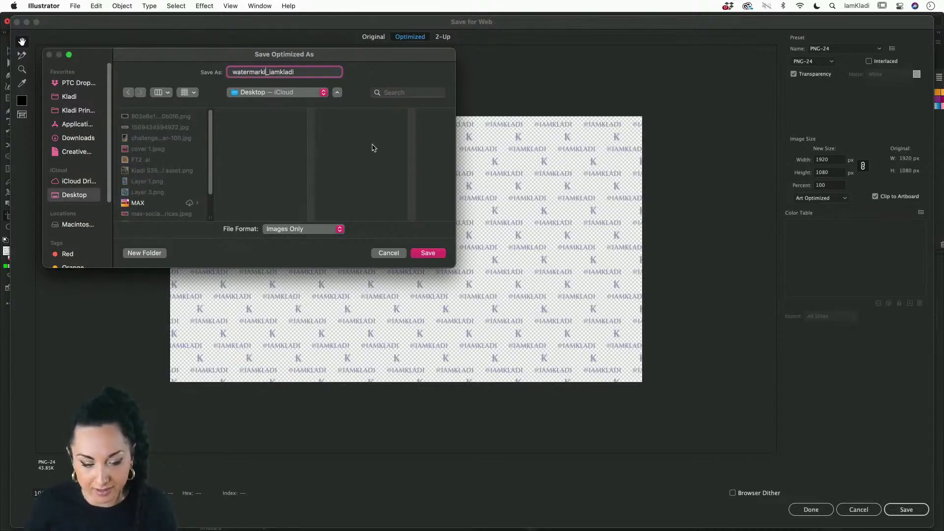
key(BackSpace)
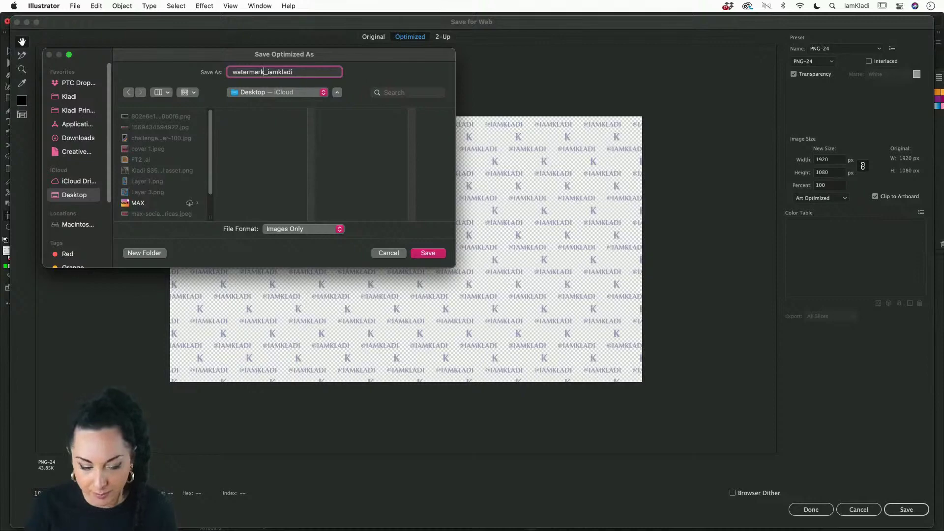
click(440, 256)
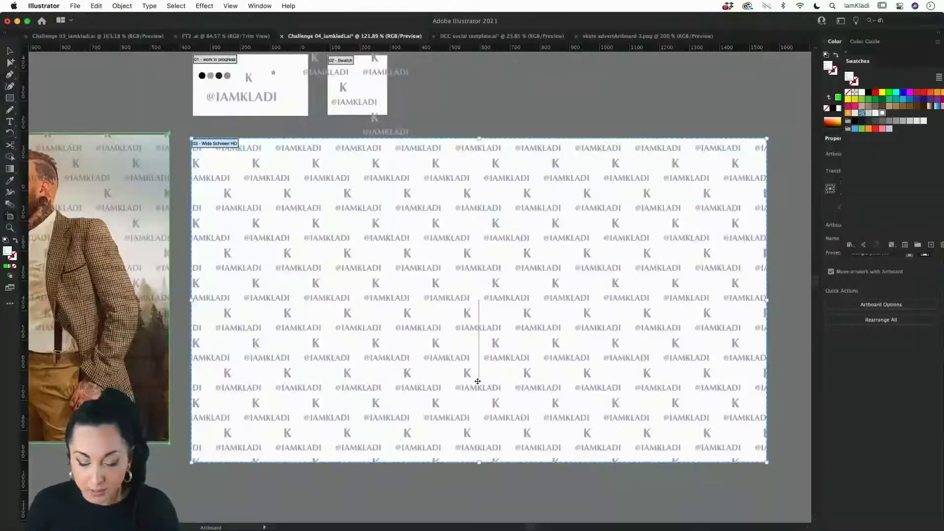
Remove the watermark rectangle from over the placed photo
scroll(477, 381, down, 6)
scroll(211, 390, left, 8)
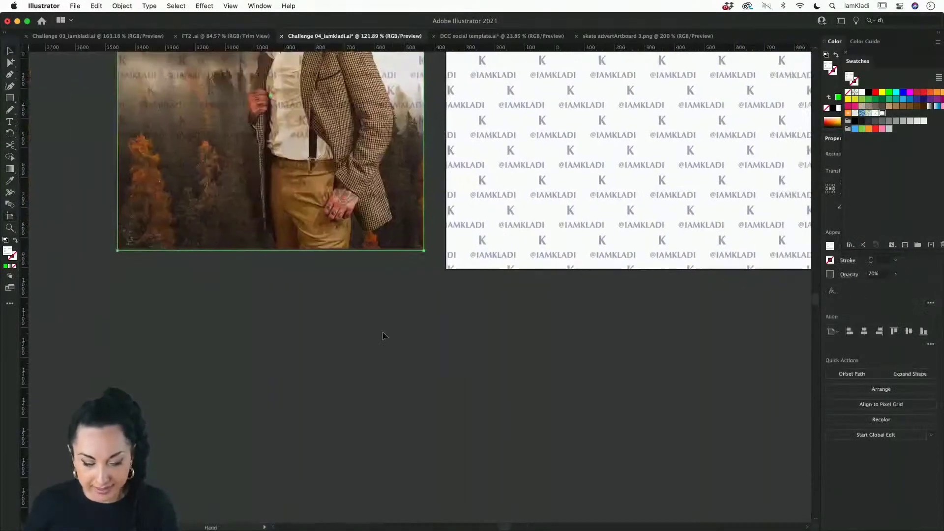
drag(382, 335, 397, 380)
key(super+z)
scroll(397, 379, down, 2)
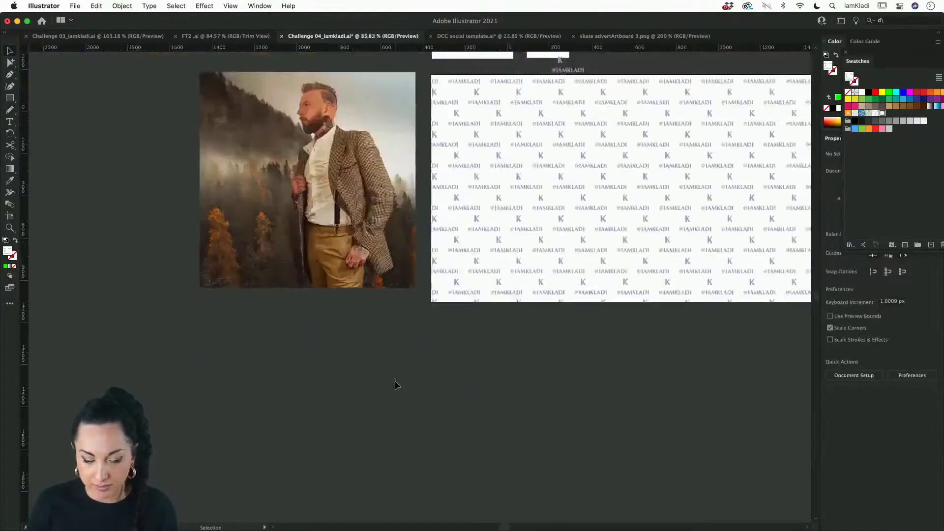
drag(325, 255, 261, 368)
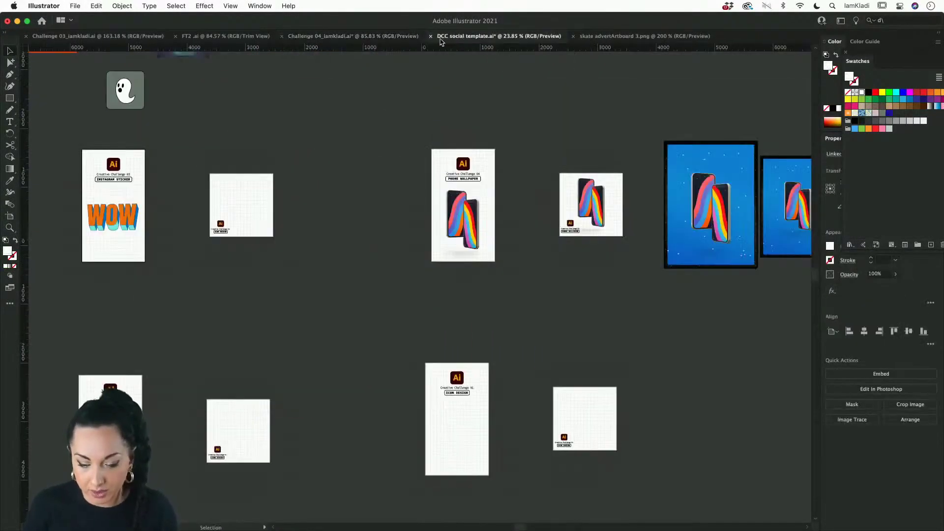
Switch to the DCC social template.ai document and bring the two blue framed phone posters into close view
click(462, 36)
drag(610, 184, 184, 202)
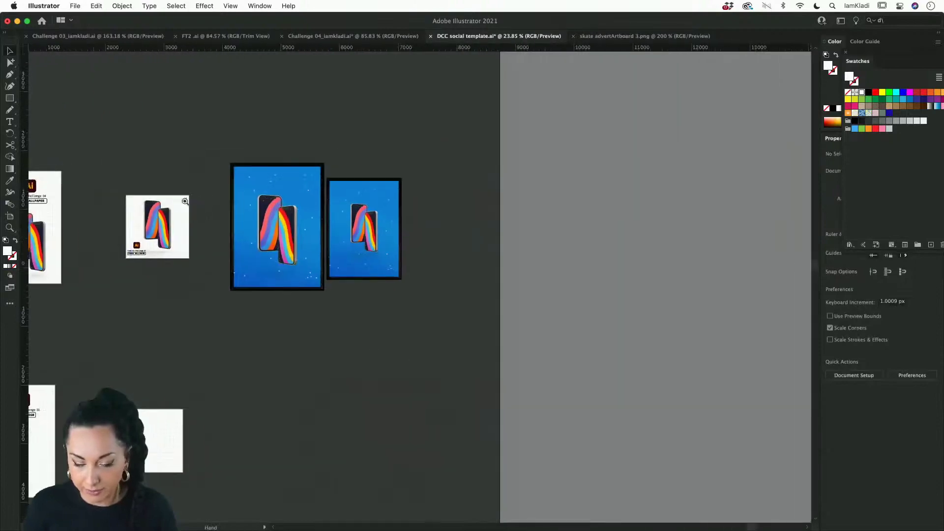
scroll(344, 236, up, 6)
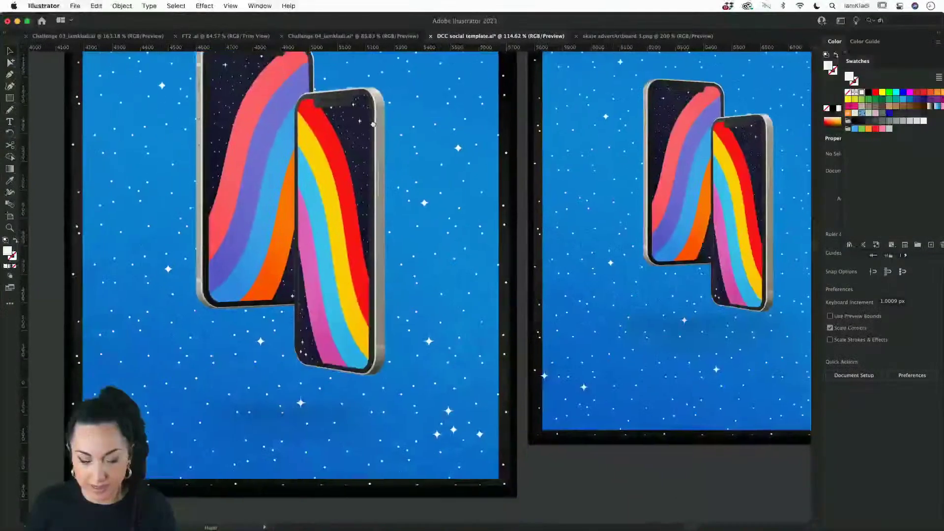
drag(374, 124, 405, 185)
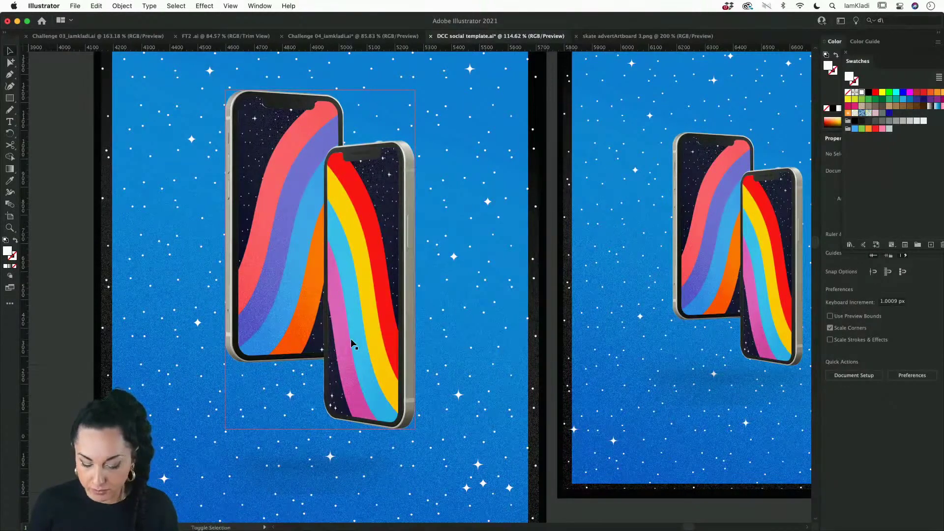
Place watermark_iamkladi.png from the Desktop as a linked image, sized to stretch across both blue phone posters
key(super+shift+p)
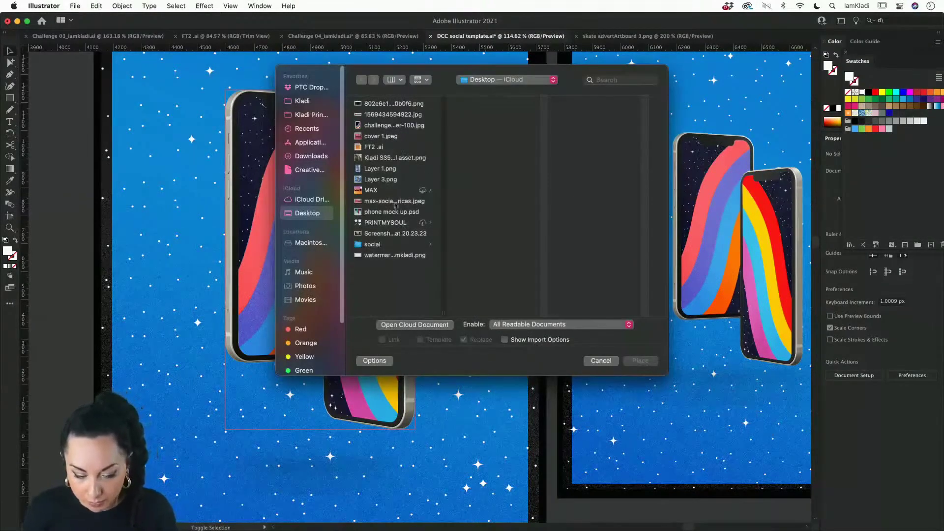
click(388, 258)
key(space)
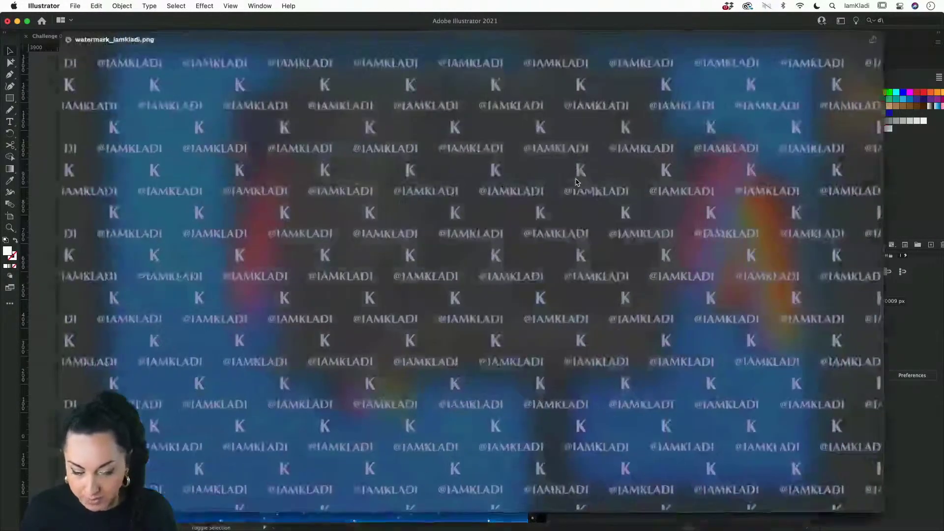
key(space)
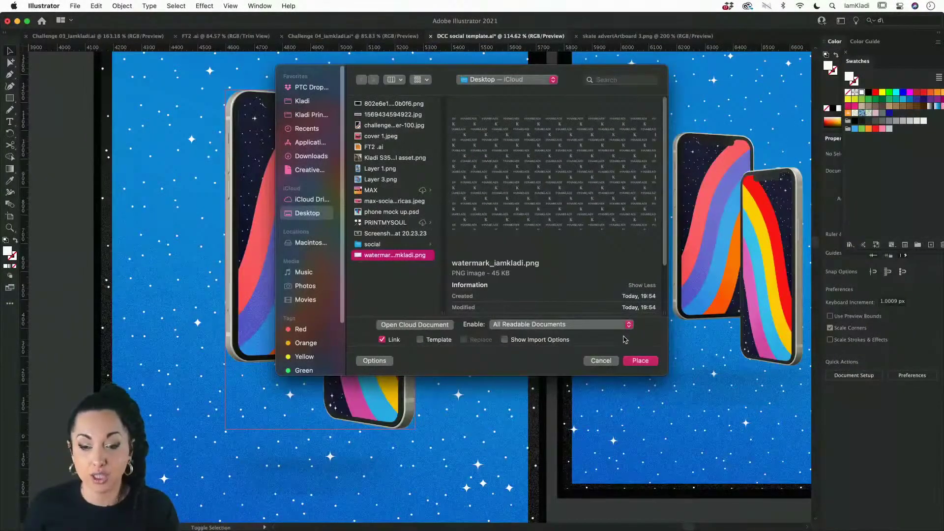
click(642, 363)
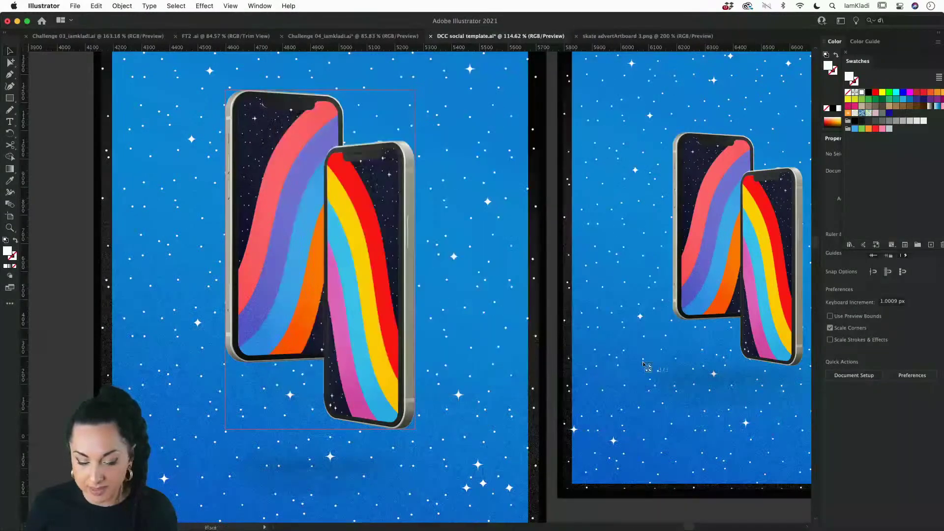
drag(42, 94, 811, 525)
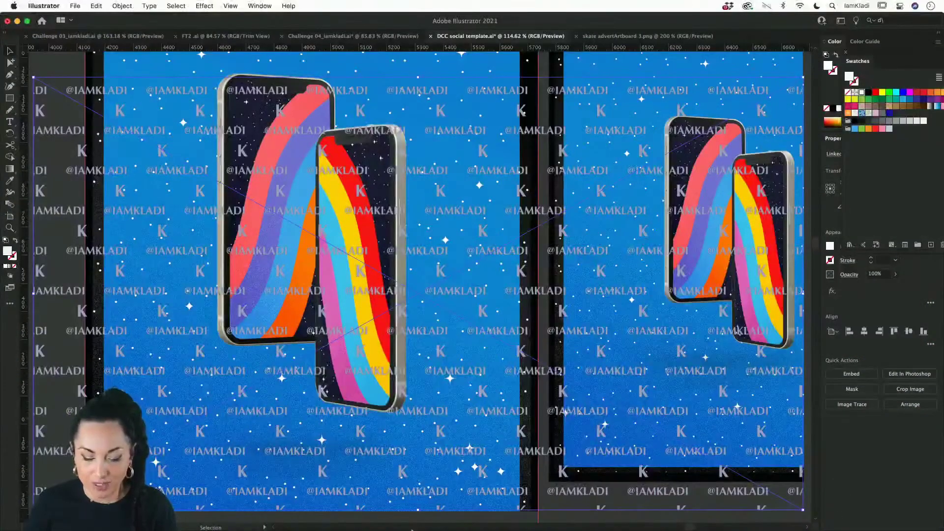
Switch to Google Chrome and show the already open Adobe MAX 2021 page
mouse_move(405, 494)
click(333, 492)
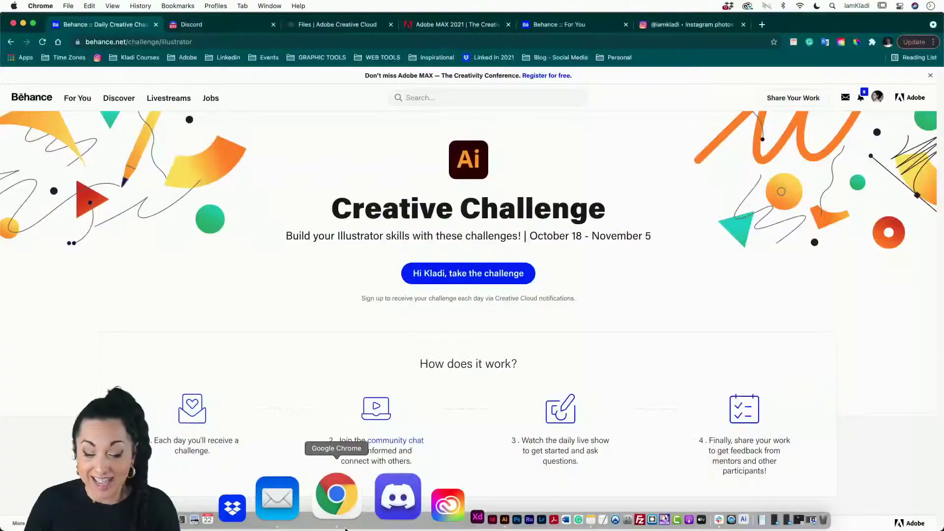
click(421, 29)
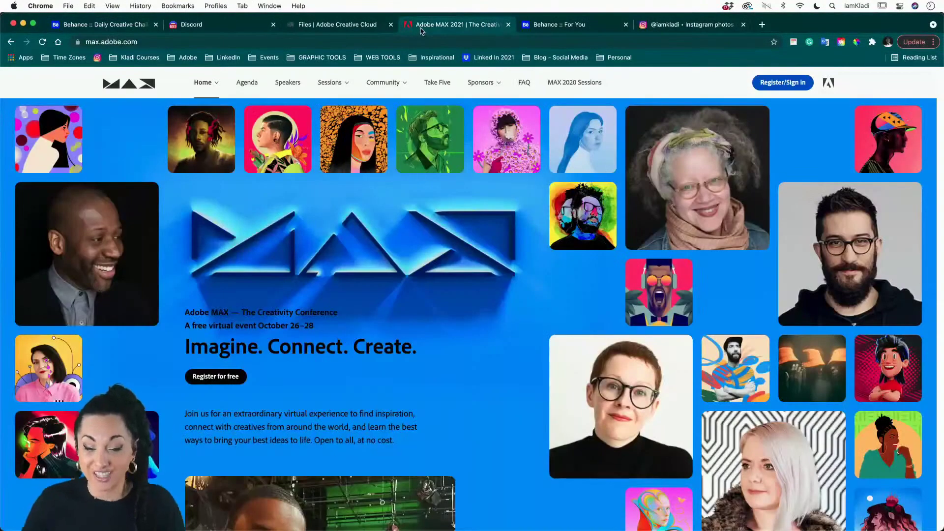